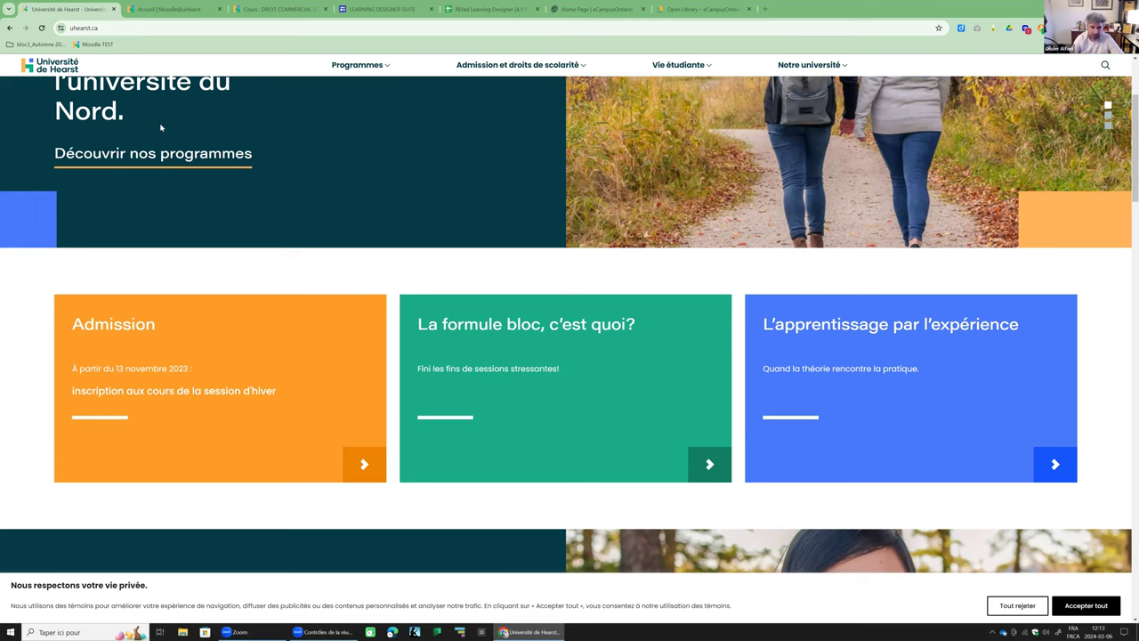
Switch to the Moodle home page and look over its banner and the resource cards below it.
left_click(182, 8)
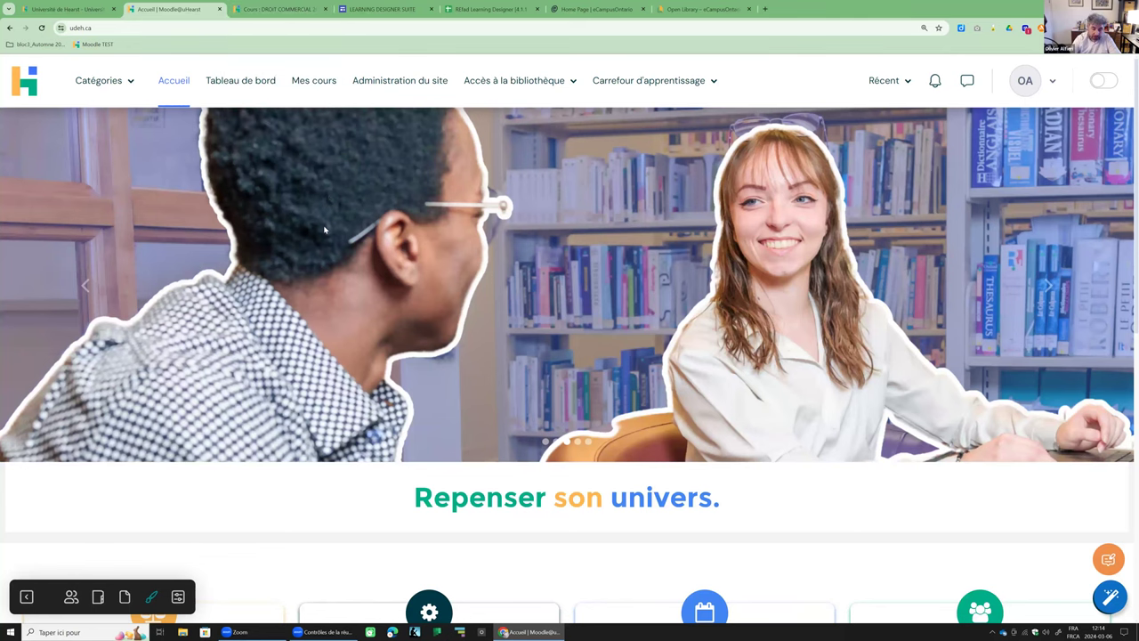
scroll(334, 222, "down", 3)
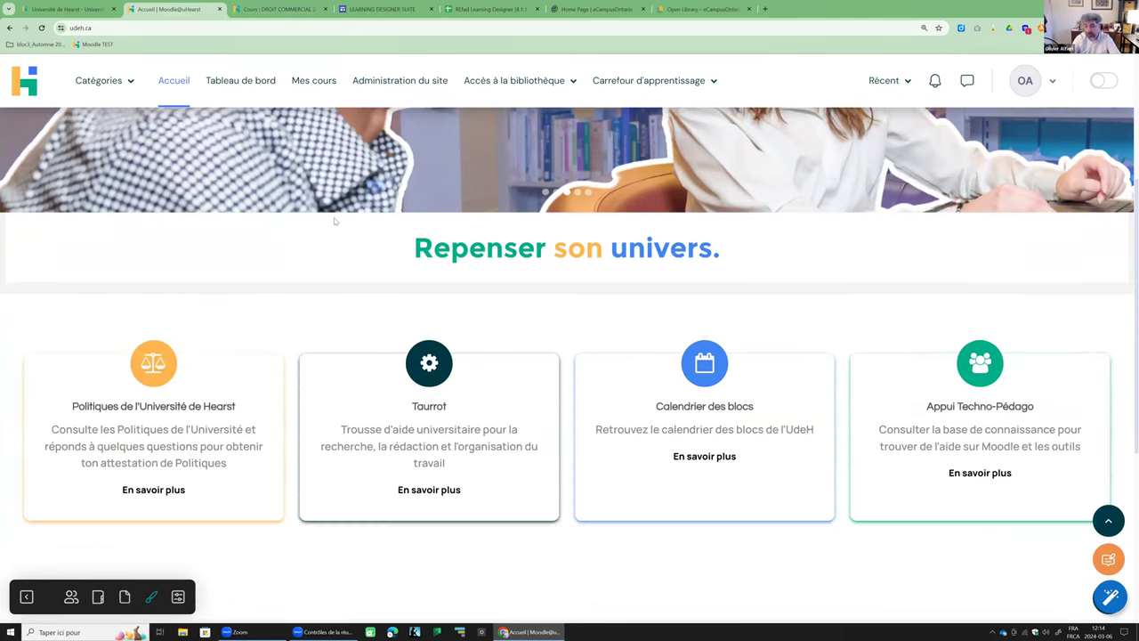
scroll(334, 221, "down", 3)
scroll(333, 216, "up", 2)
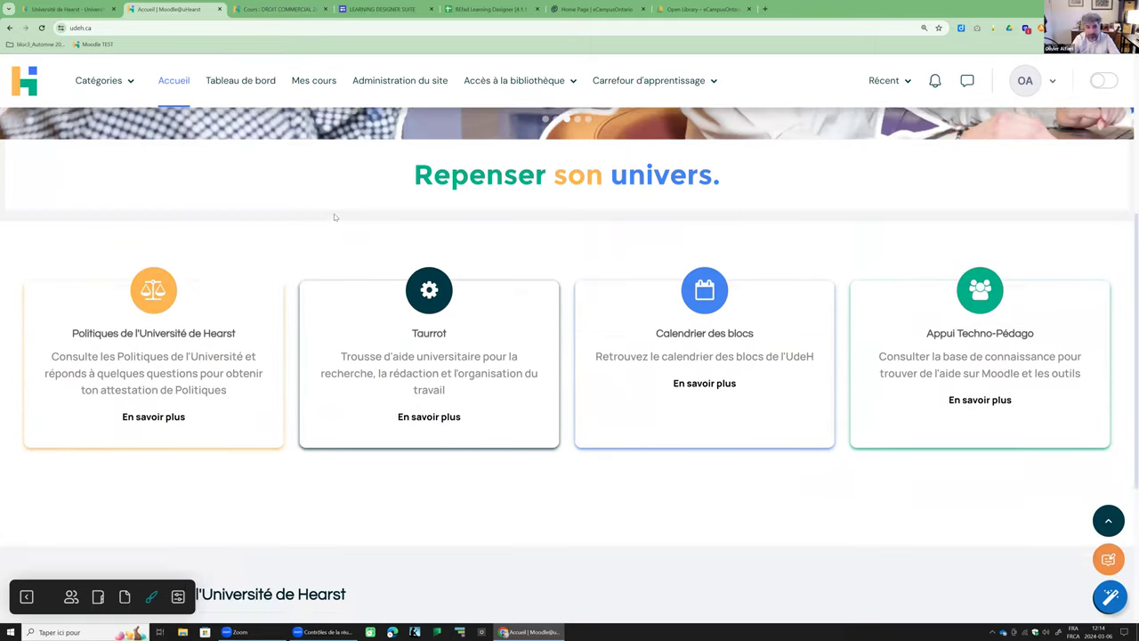
scroll(333, 203, "up", 2)
Open the Mes cours page and look through the cards in the course overview.
left_click(311, 81)
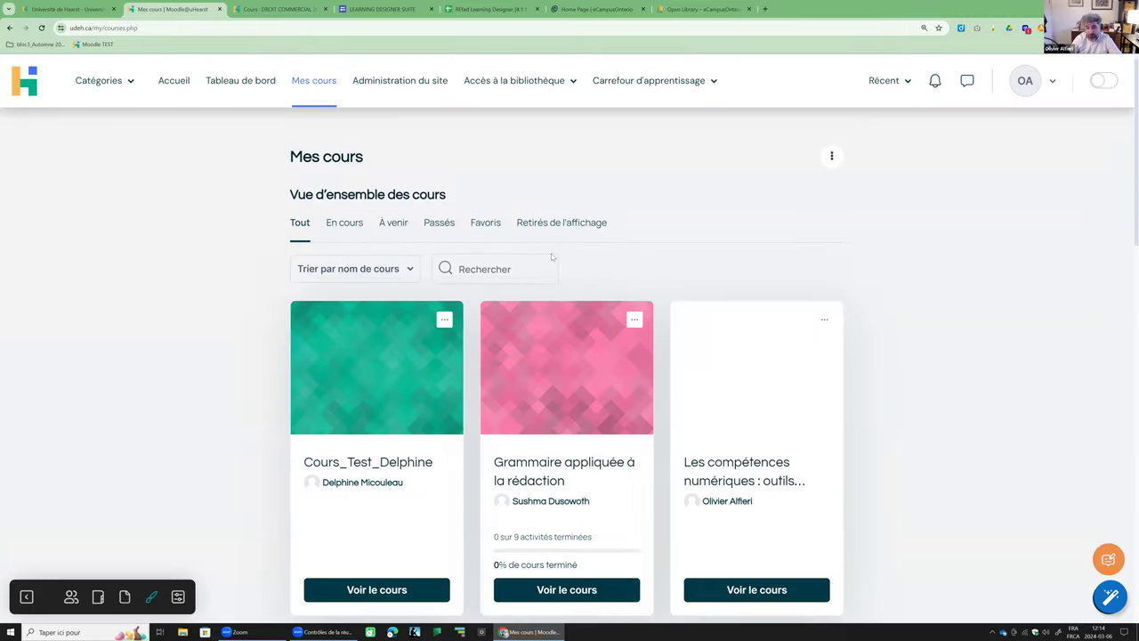
scroll(716, 320, "down", 3)
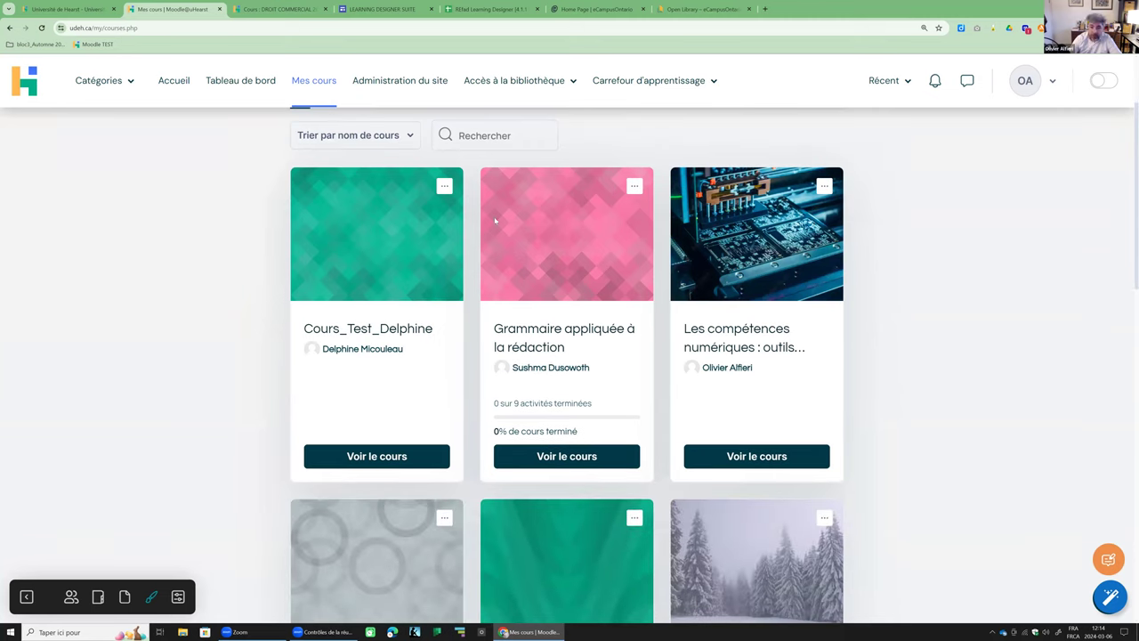
scroll(648, 287, "down", 3)
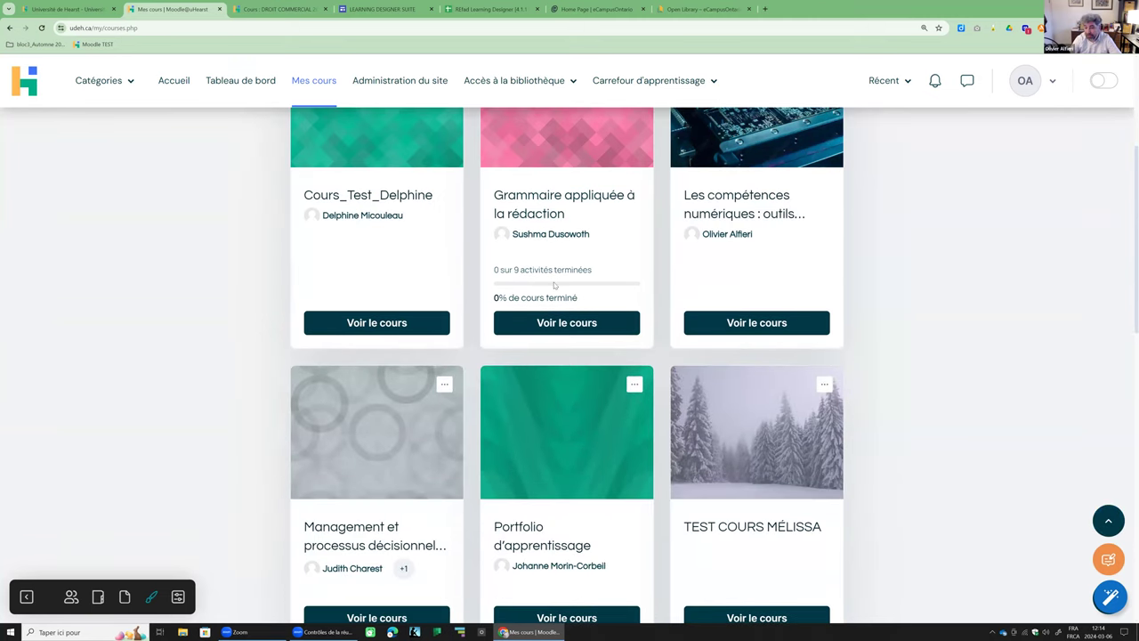
scroll(442, 224, "down", 5)
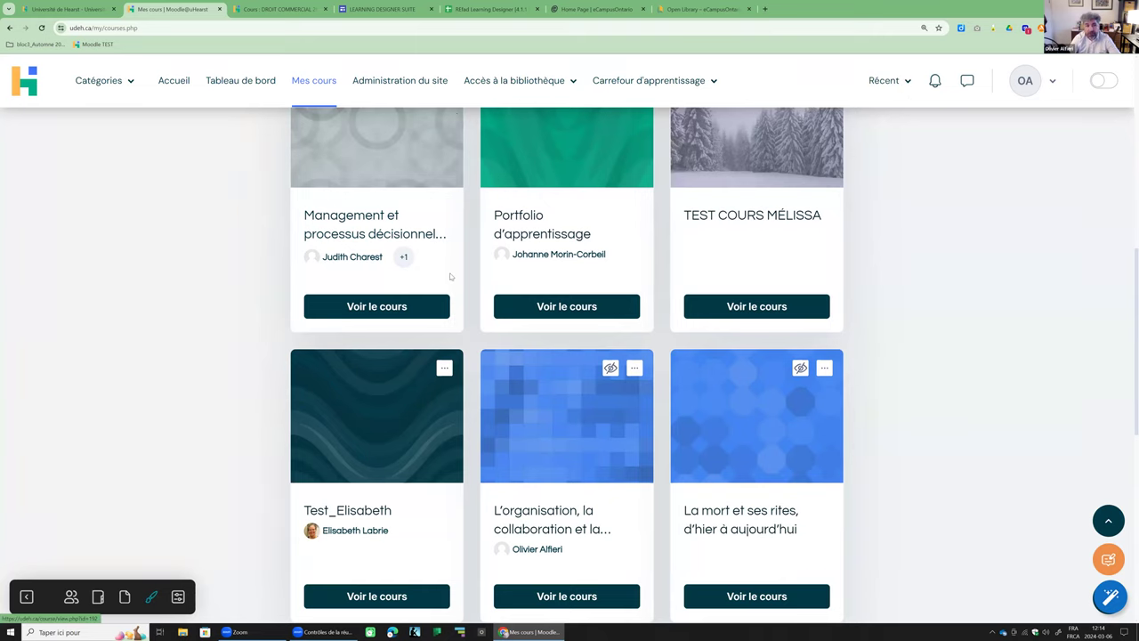
scroll(451, 274, "up", 4)
scroll(445, 271, "up", 2)
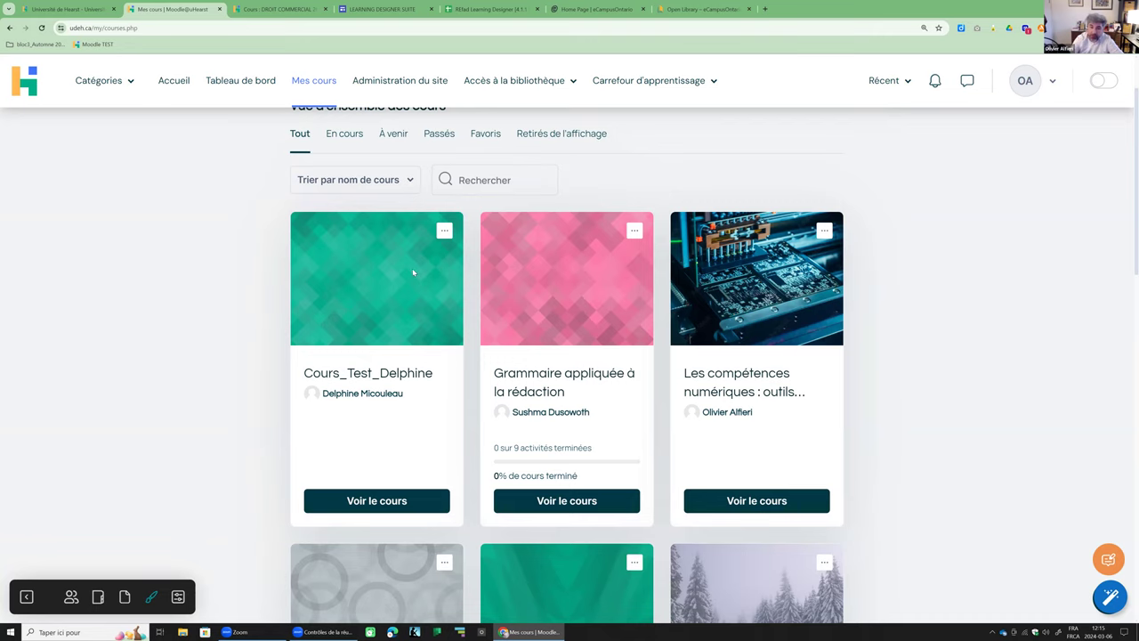
scroll(412, 269, "up", 1)
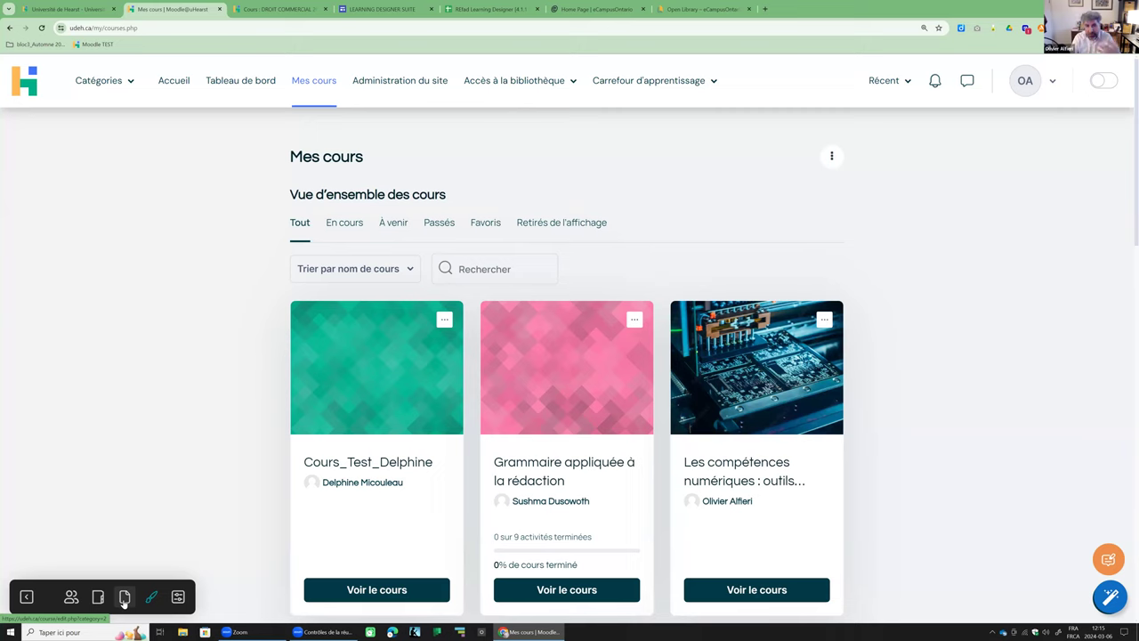
Filter the course overview to courses in progress (En cours) and open the account menu.
left_click(358, 229)
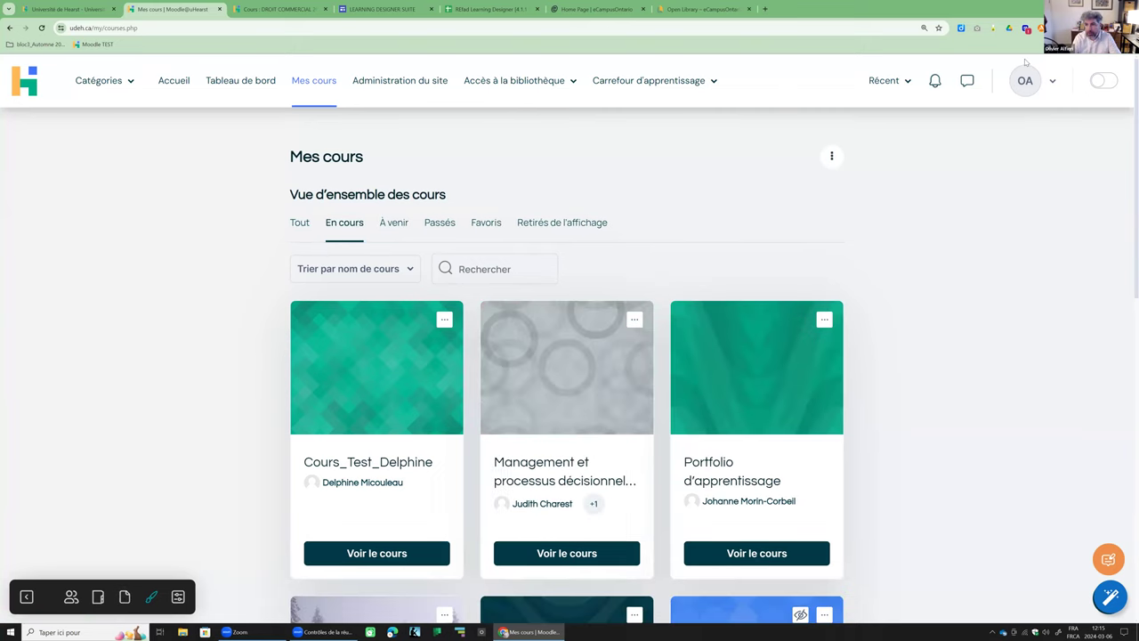
left_click(1025, 79)
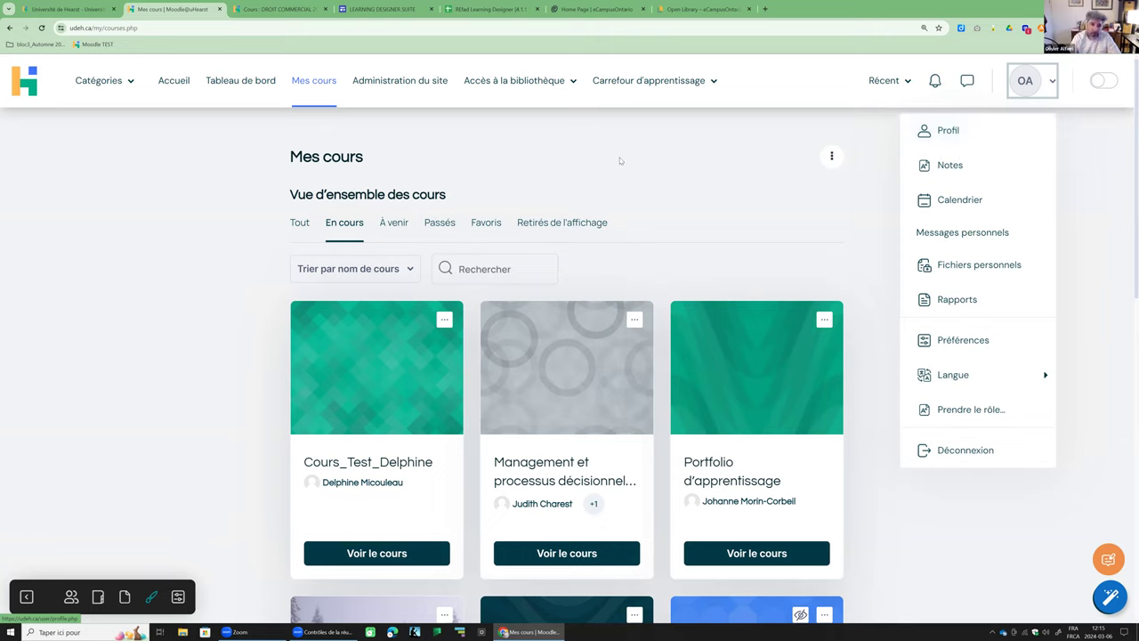
Switch to the DROIT COMMERCIAL 2024 course page and look over its header, statistics and module cards.
left_click(302, 10)
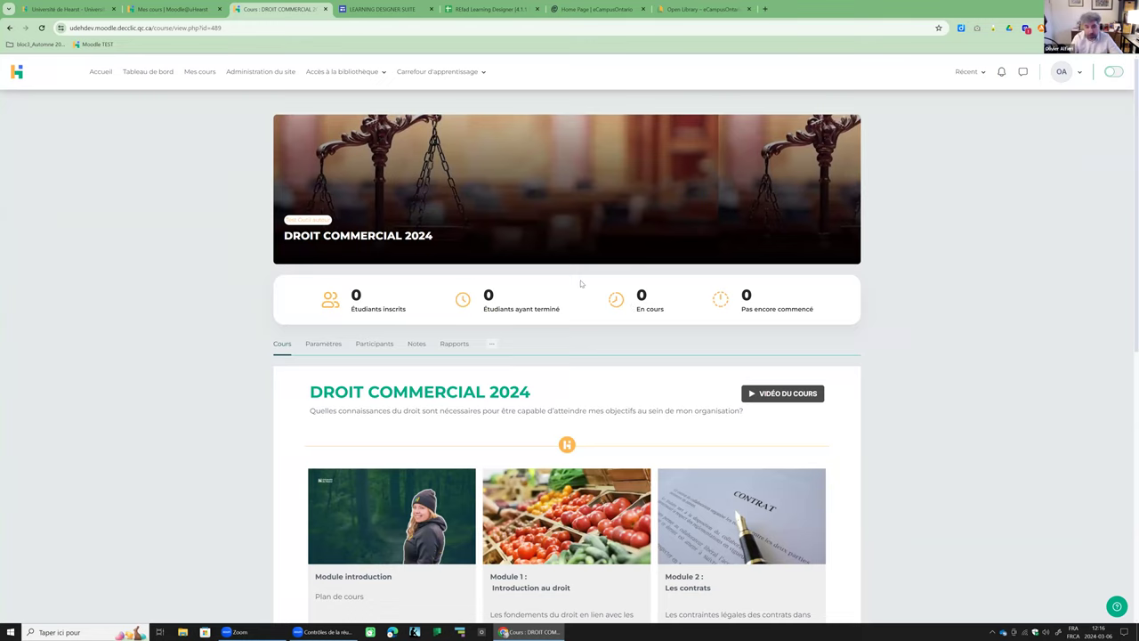
scroll(573, 275, "down", 1)
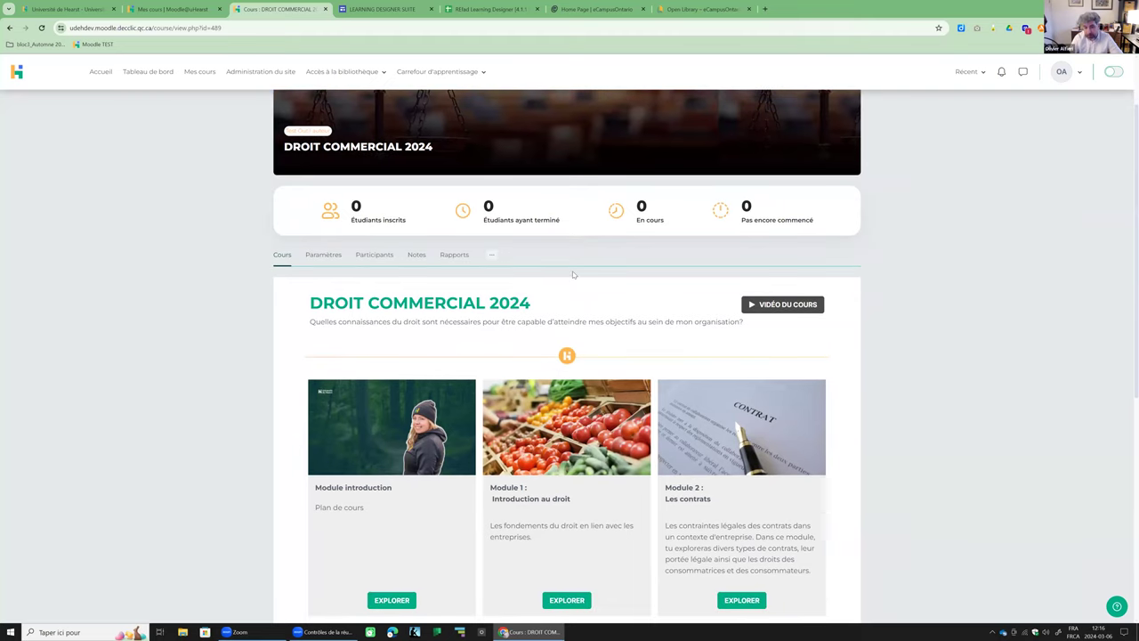
scroll(562, 273, "down", 2)
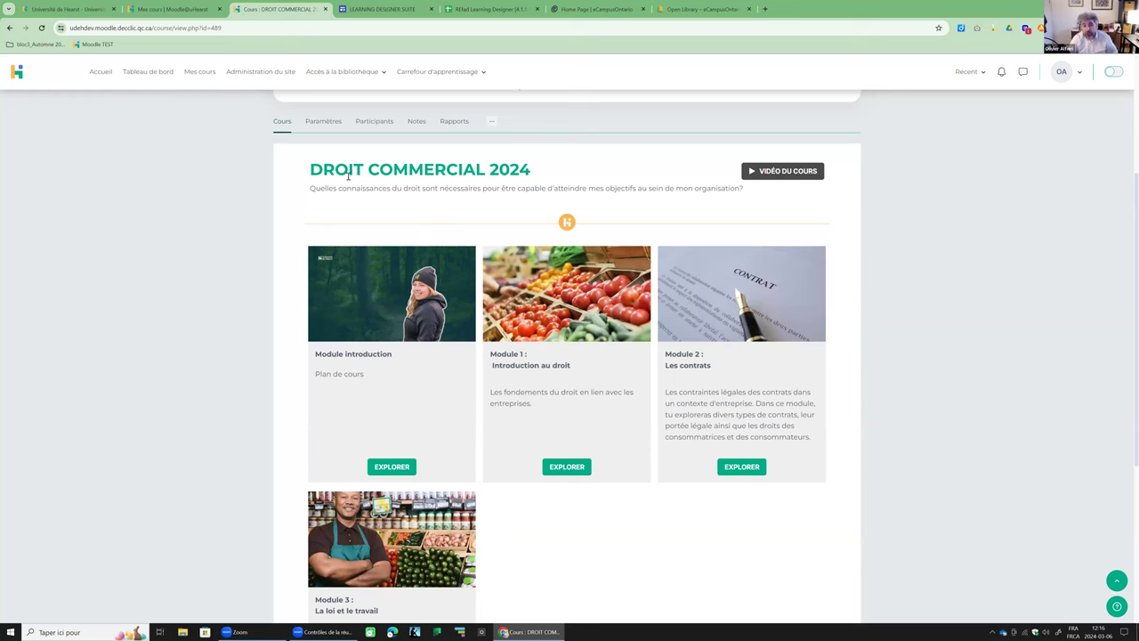
scroll(476, 339, "up", 2)
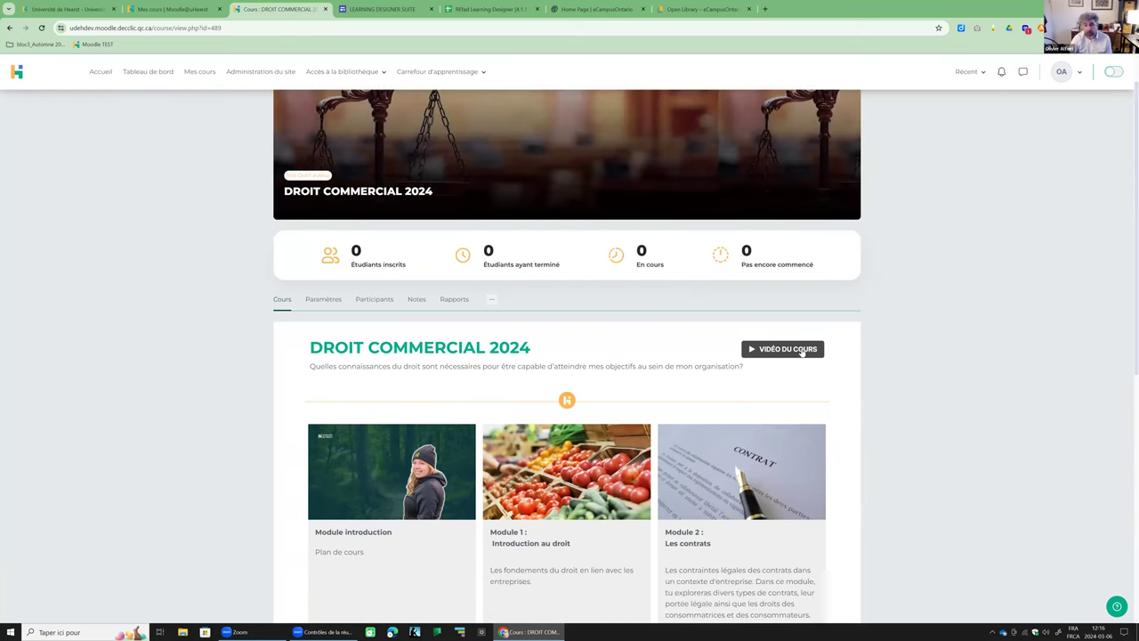
Show the DROIT COMMERCIAL 2024 course video, play its opening seconds and pause it.
left_click(802, 350)
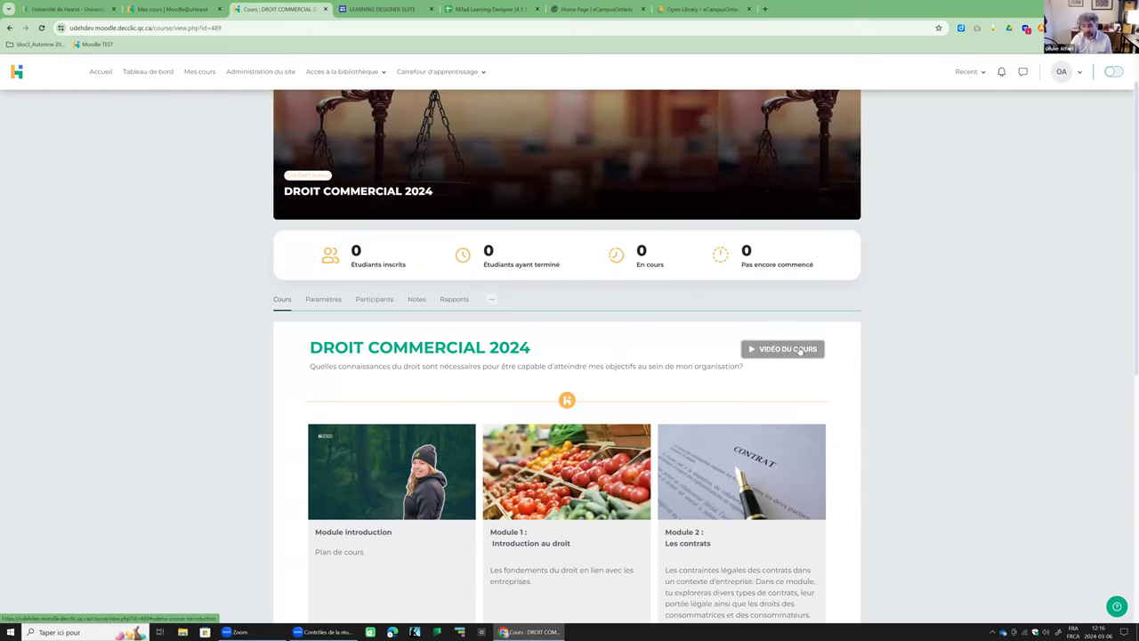
scroll(668, 316, "down", 1)
scroll(664, 318, "down", 1)
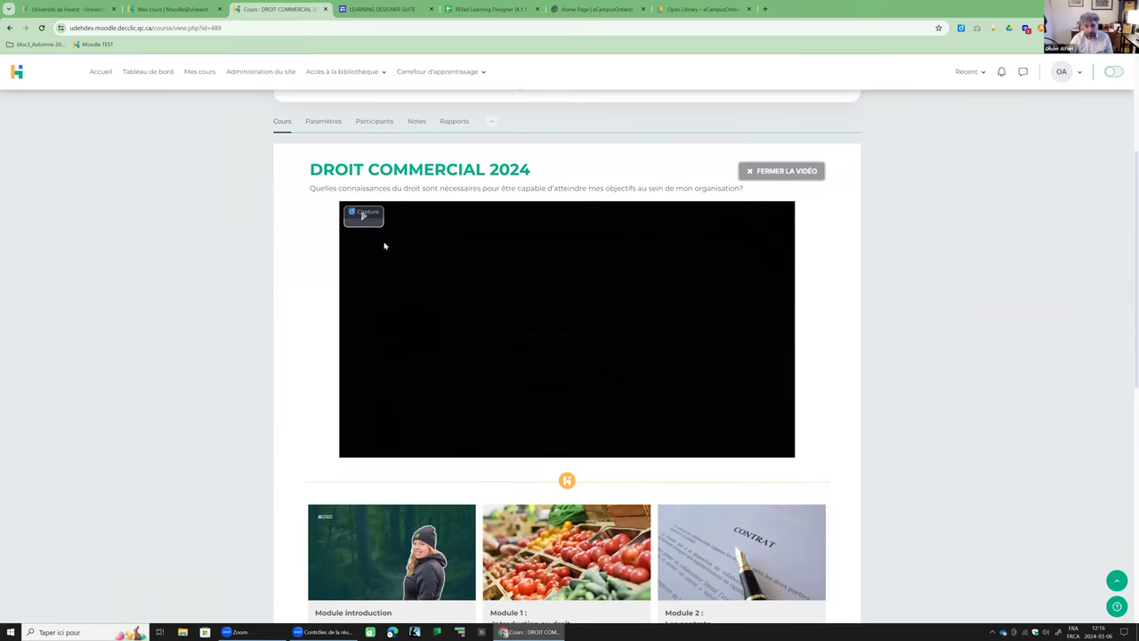
left_click(362, 219)
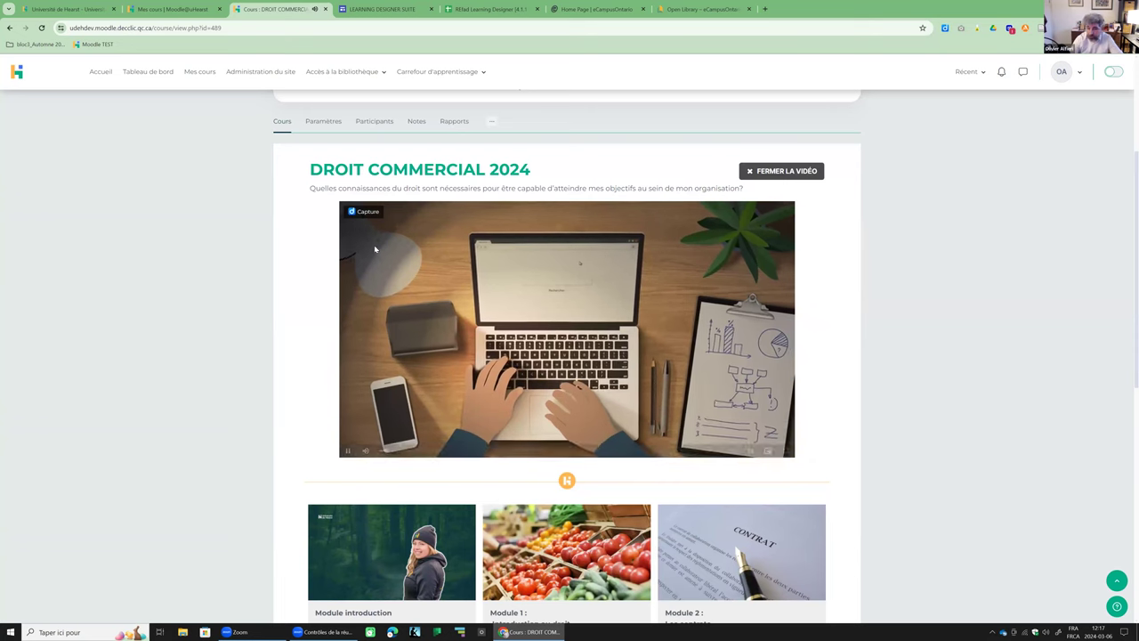
left_click(346, 451)
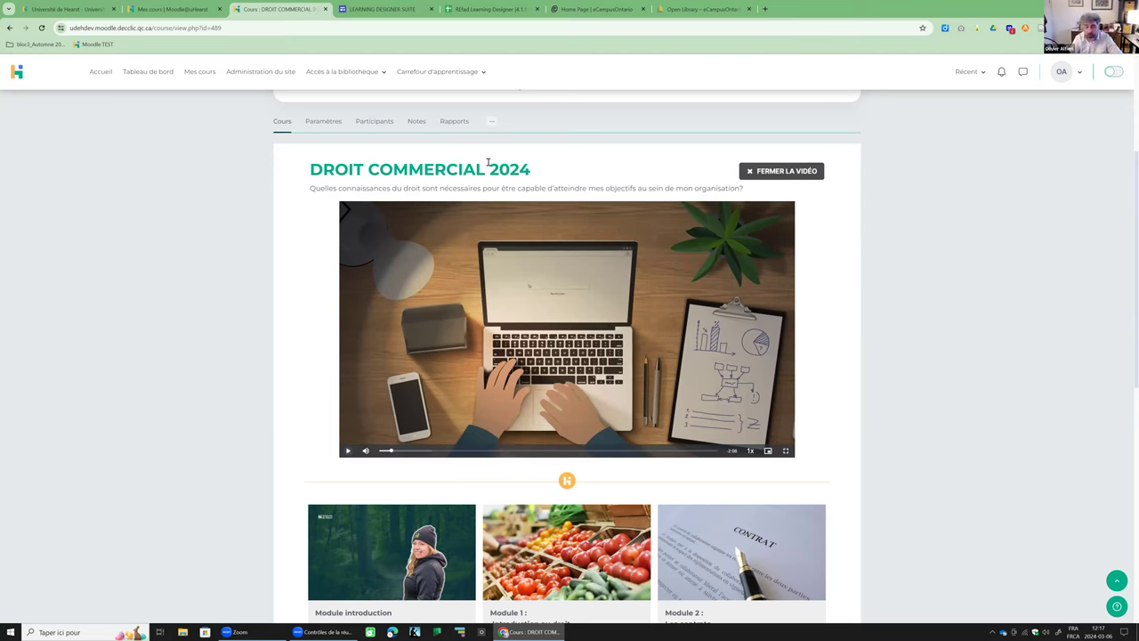
Highlight the guiding question under the course title, review the module cards, and clear the highlight.
left_click_drag(308, 188, 746, 191)
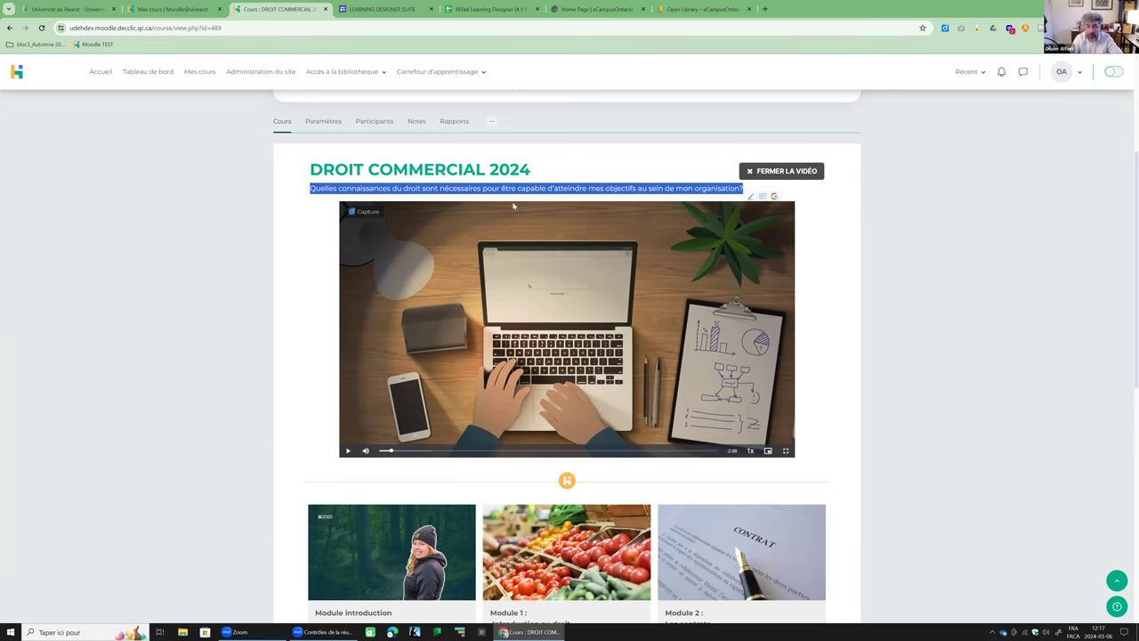
scroll(394, 245, "down", 4)
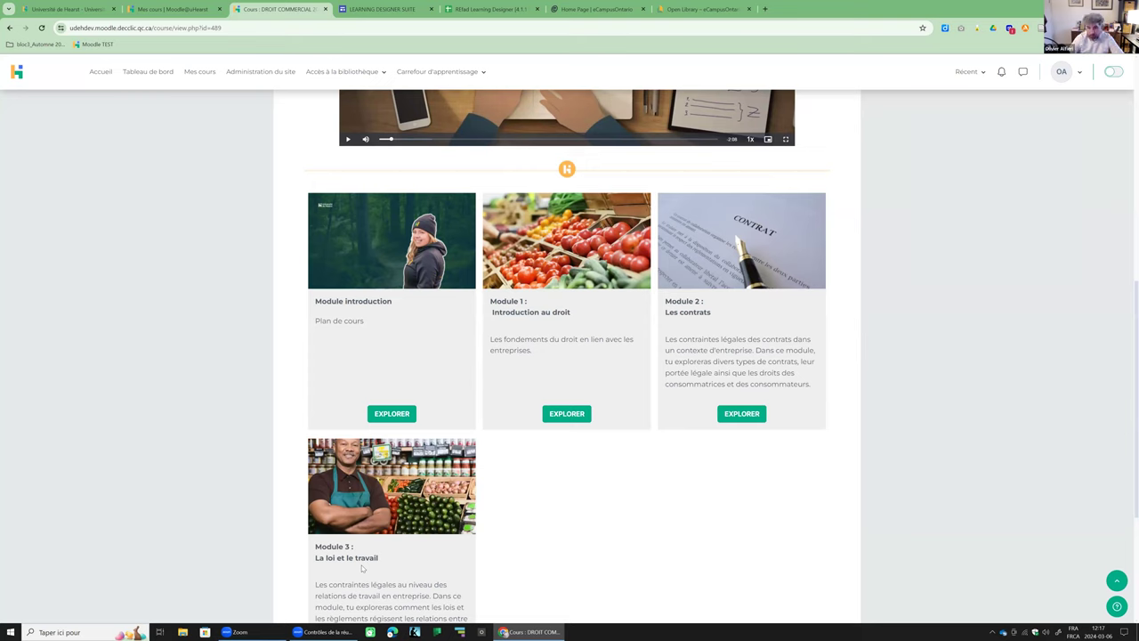
scroll(358, 579, "up", 1)
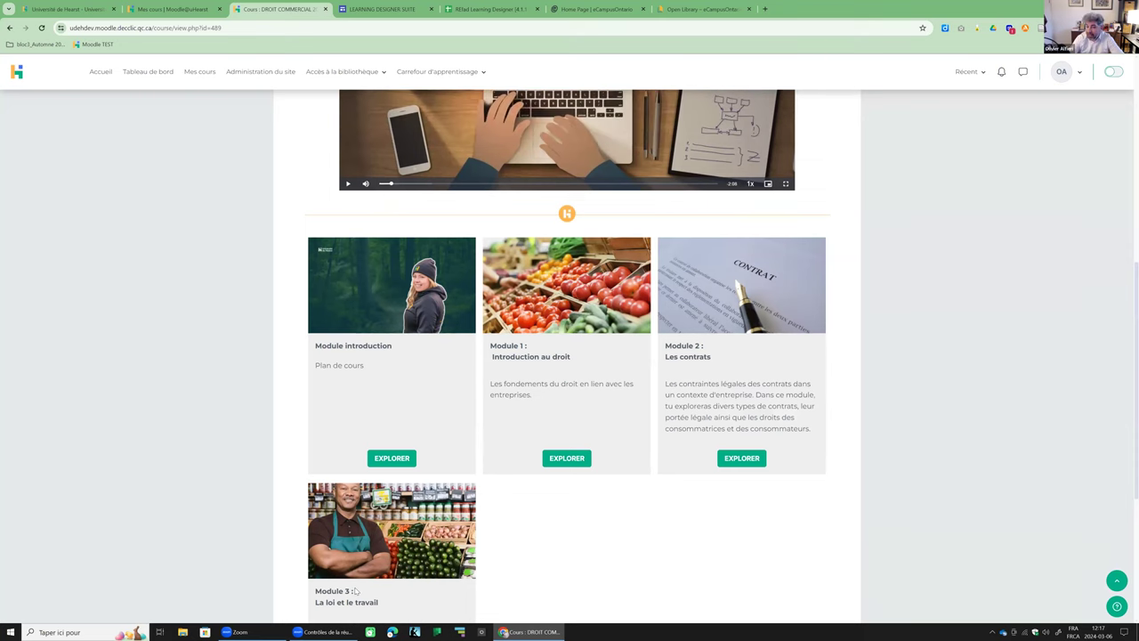
scroll(355, 591, "up", 2)
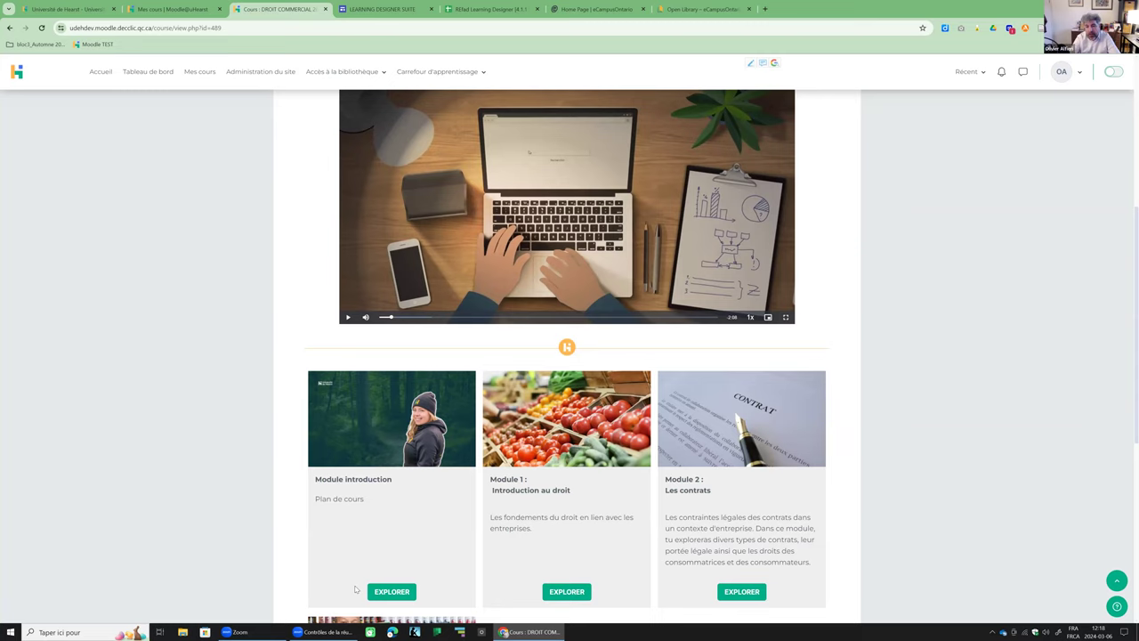
scroll(267, 534, "up", 4)
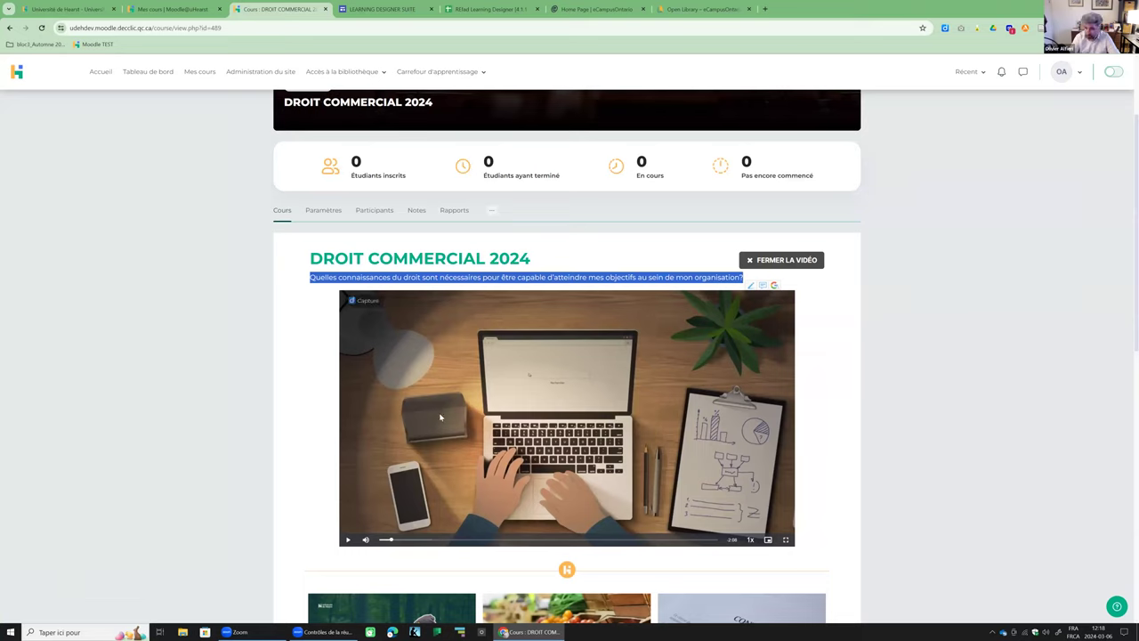
left_click(315, 384)
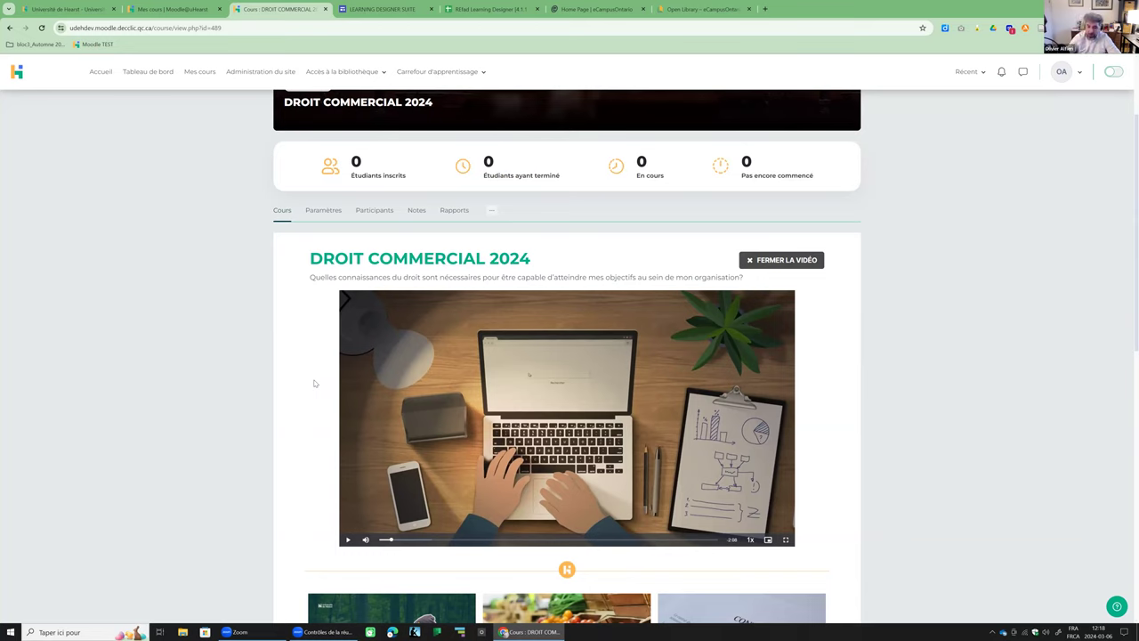
Explore the Module introduction card and open the PDF download of the course plan (Plan de cours).
scroll(303, 346, "down", 1)
scroll(303, 345, "down", 1)
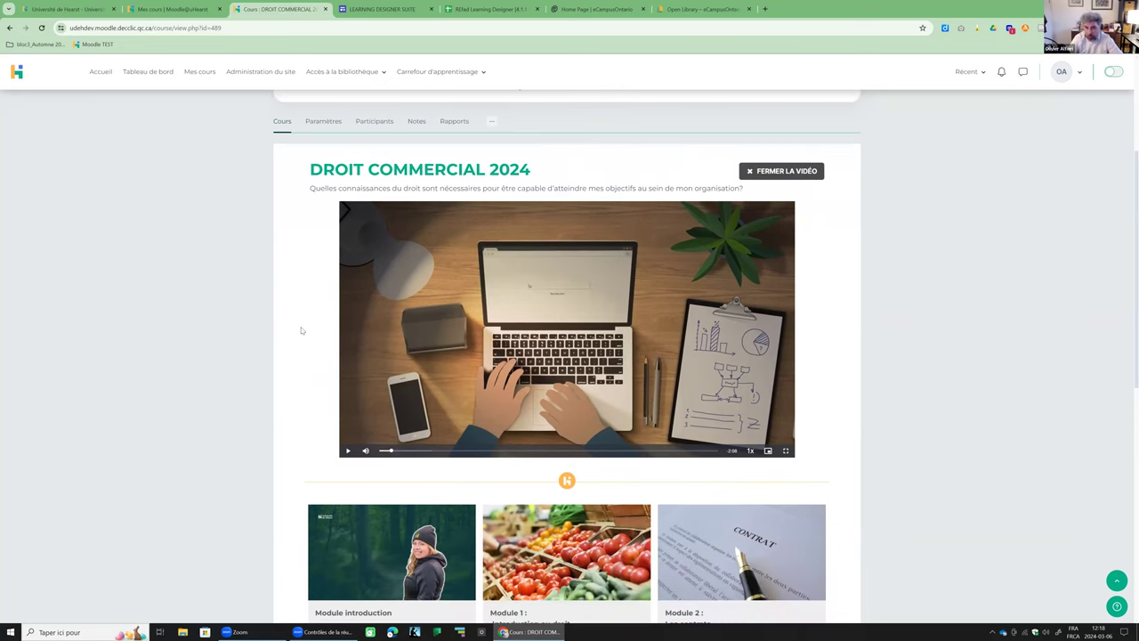
scroll(300, 331, "down", 1)
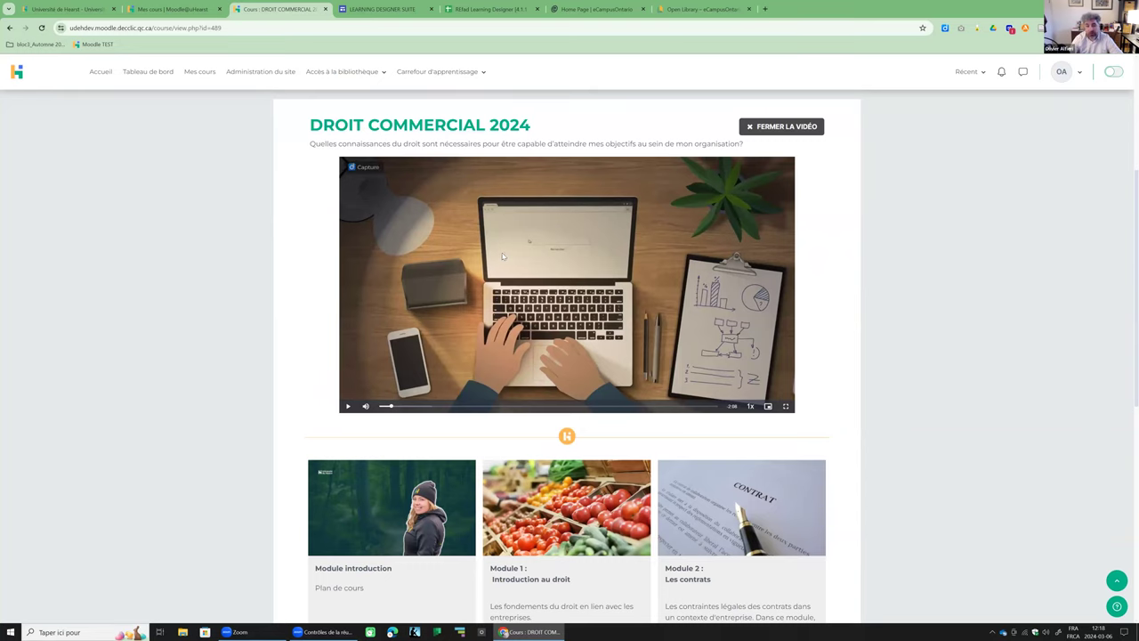
scroll(492, 232, "down", 1)
scroll(492, 232, "down", 3)
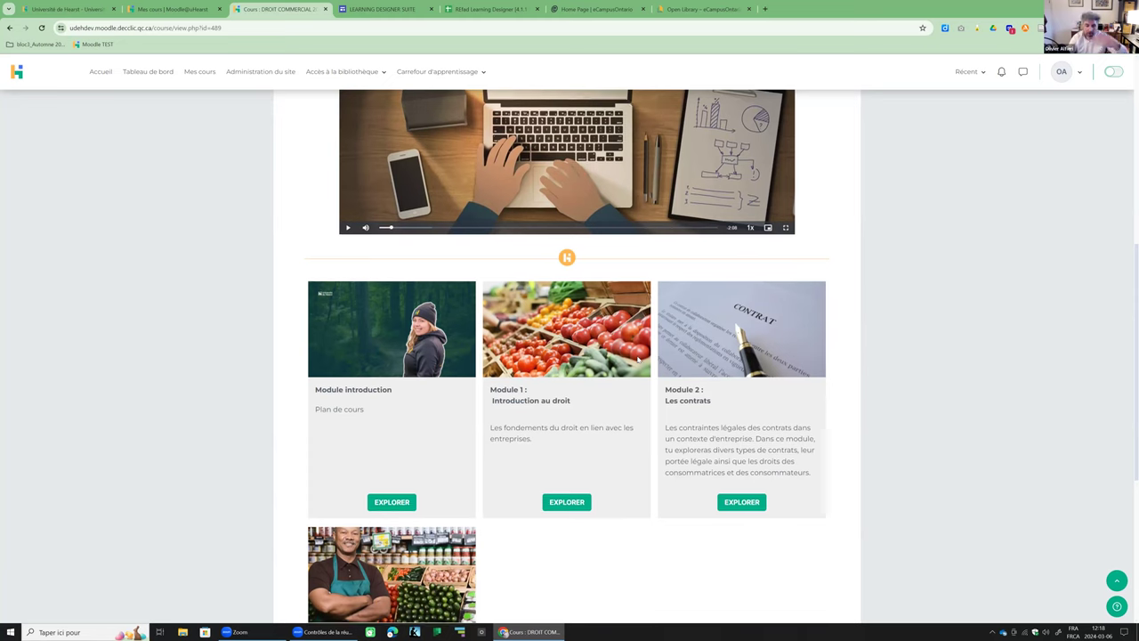
scroll(638, 358, "down", 2)
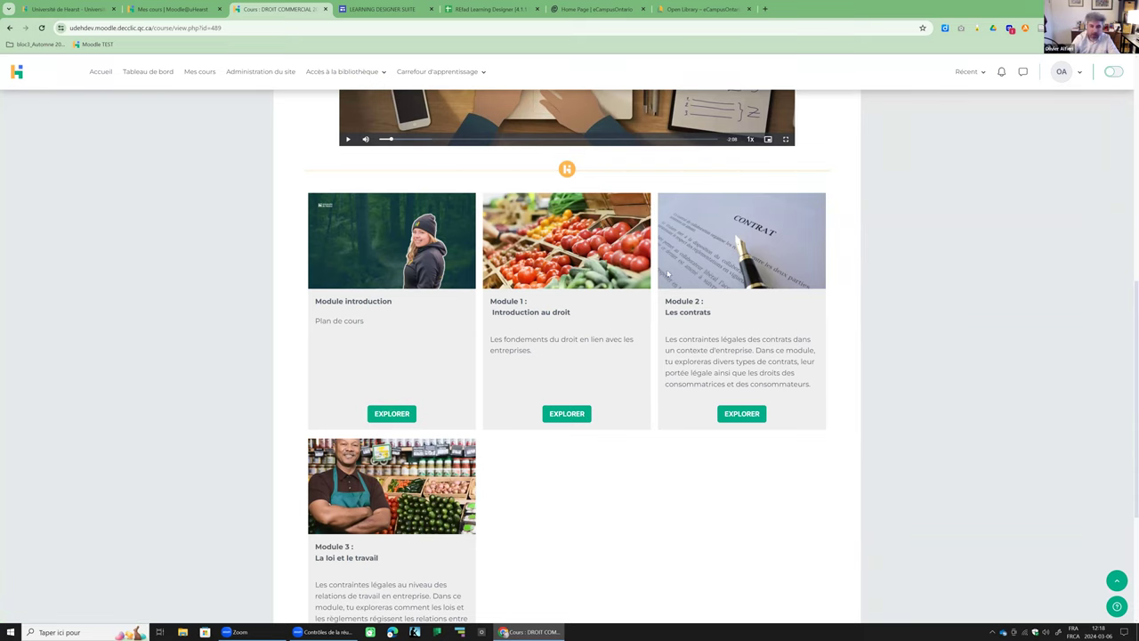
scroll(506, 422, "down", 1)
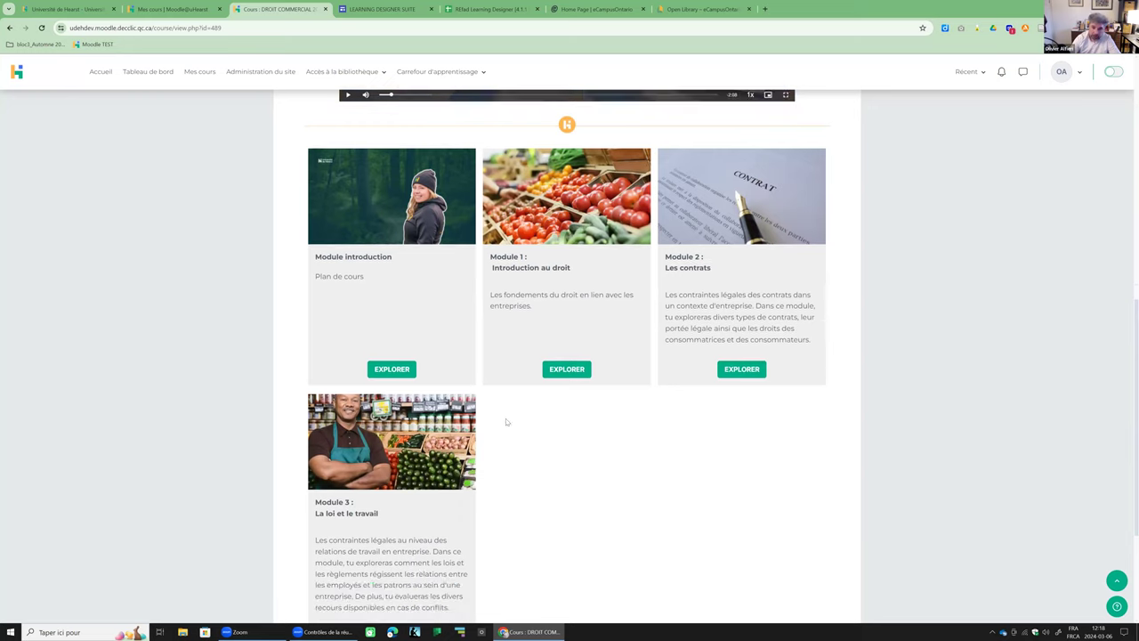
left_click(396, 376)
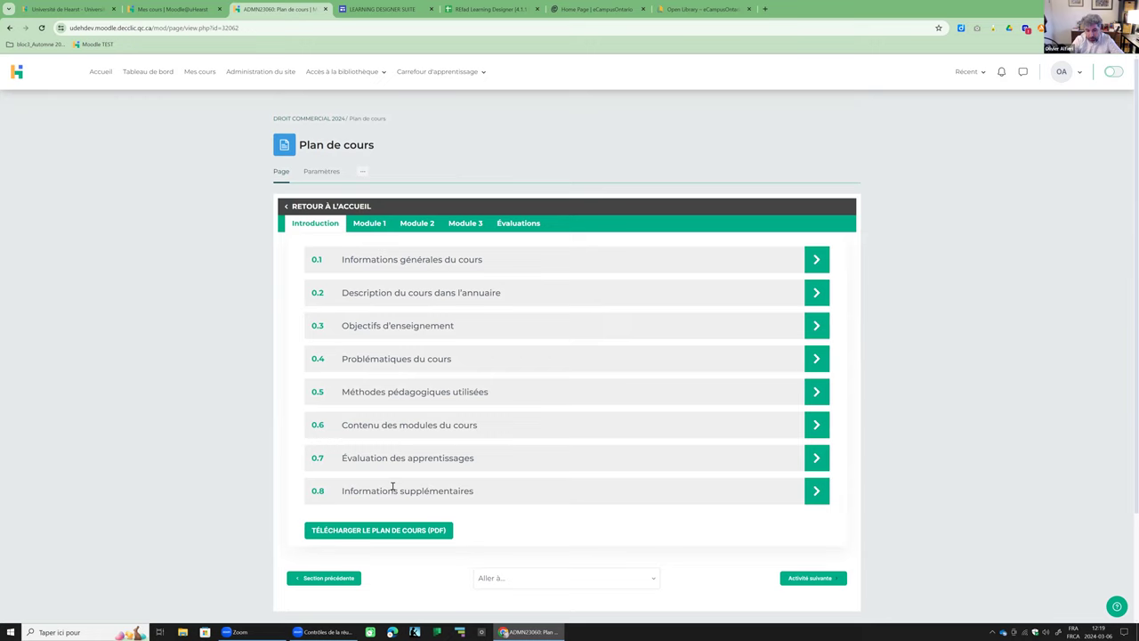
left_click(387, 531)
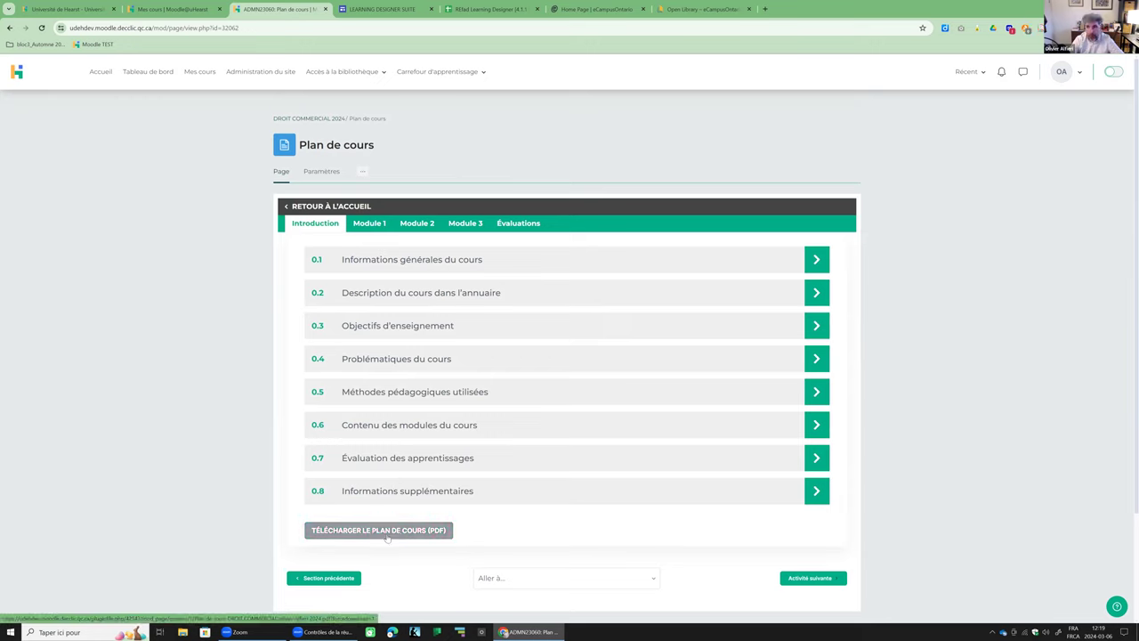
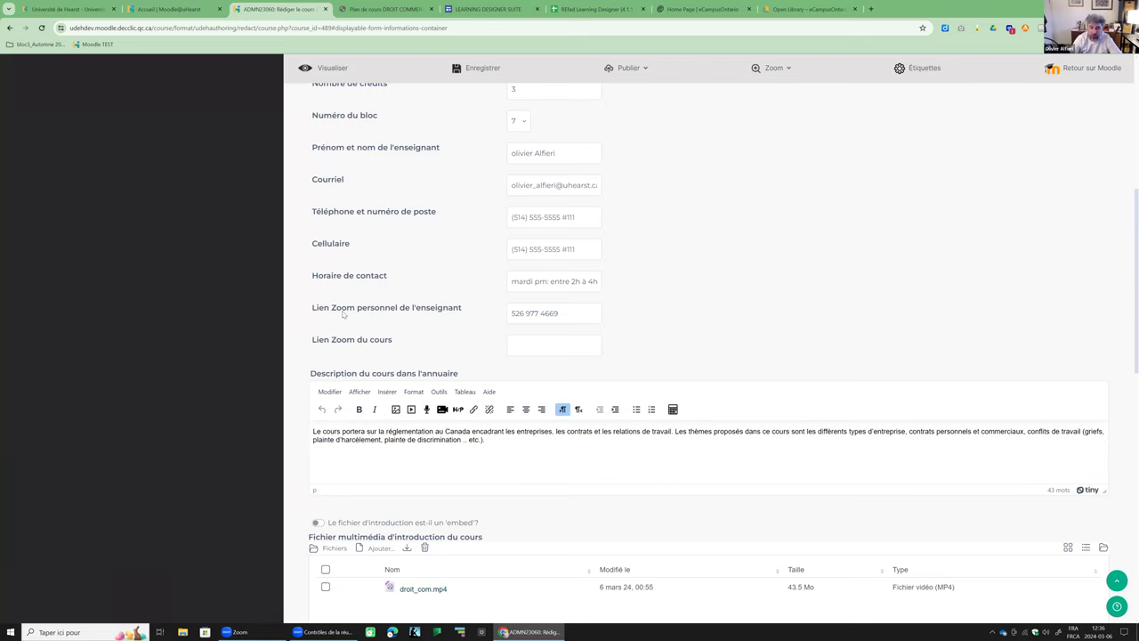
Examine the course information form from the teacher's contact fields to the directory description and introduction media file.
scroll(534, 297, "down", 1)
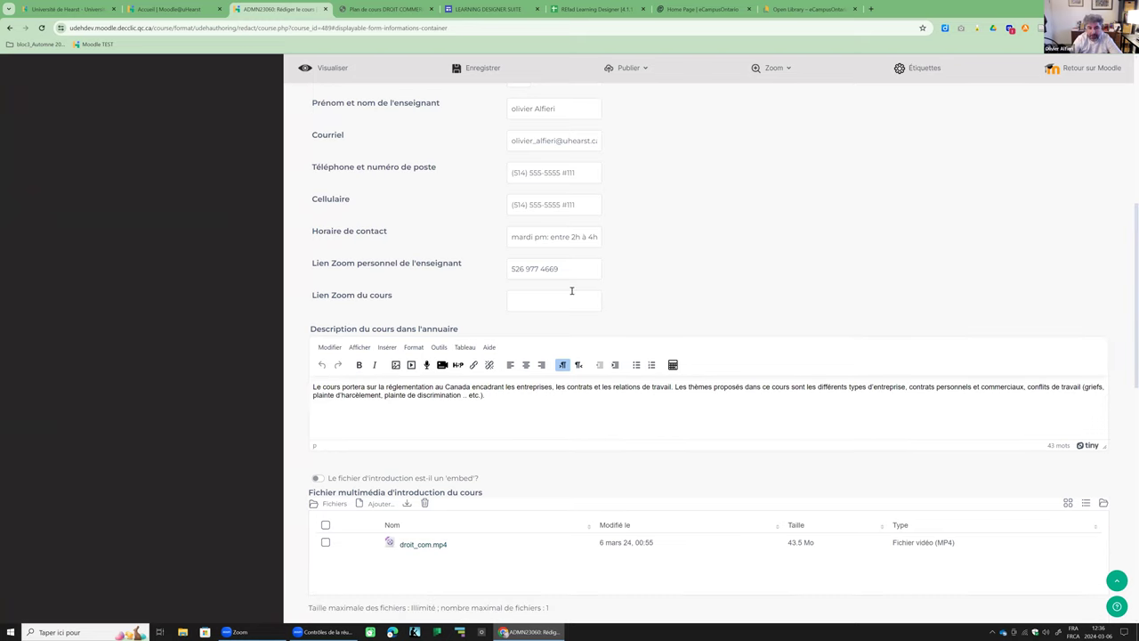
scroll(571, 290, "down", 2)
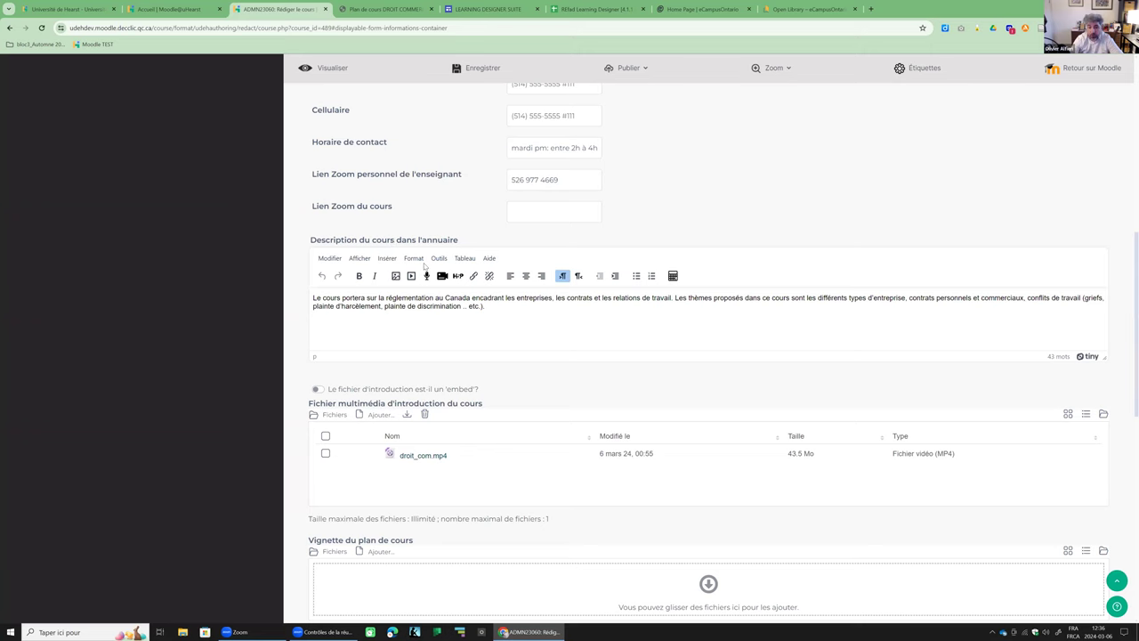
Try the embed option for the course introduction file and switch back to the multimedia file upload.
scroll(436, 224, "down", 3)
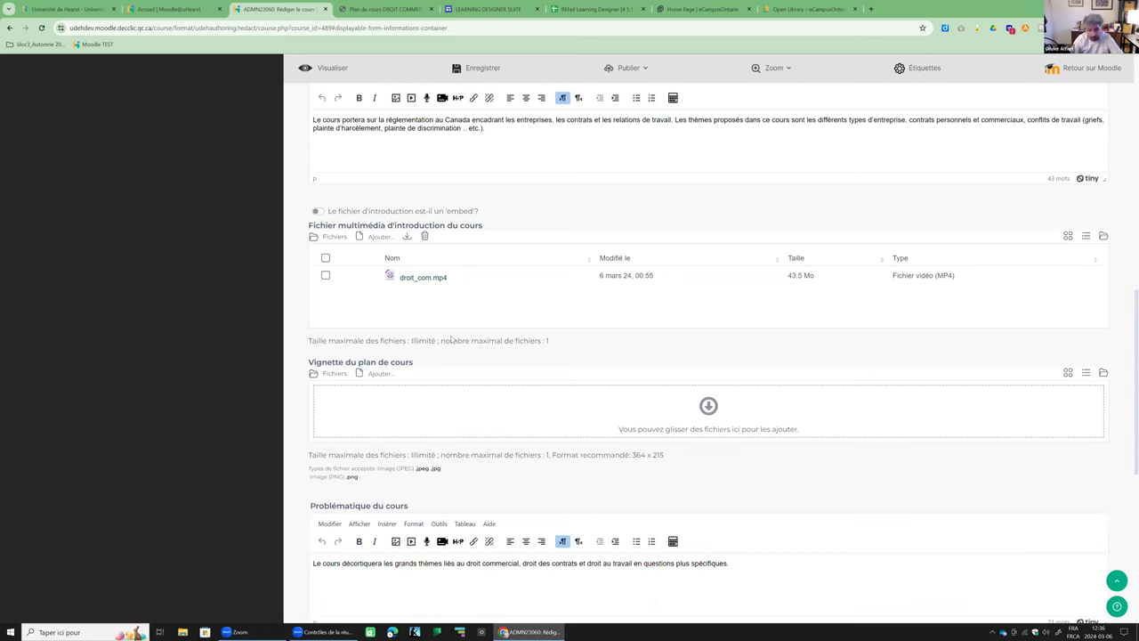
left_click(317, 211)
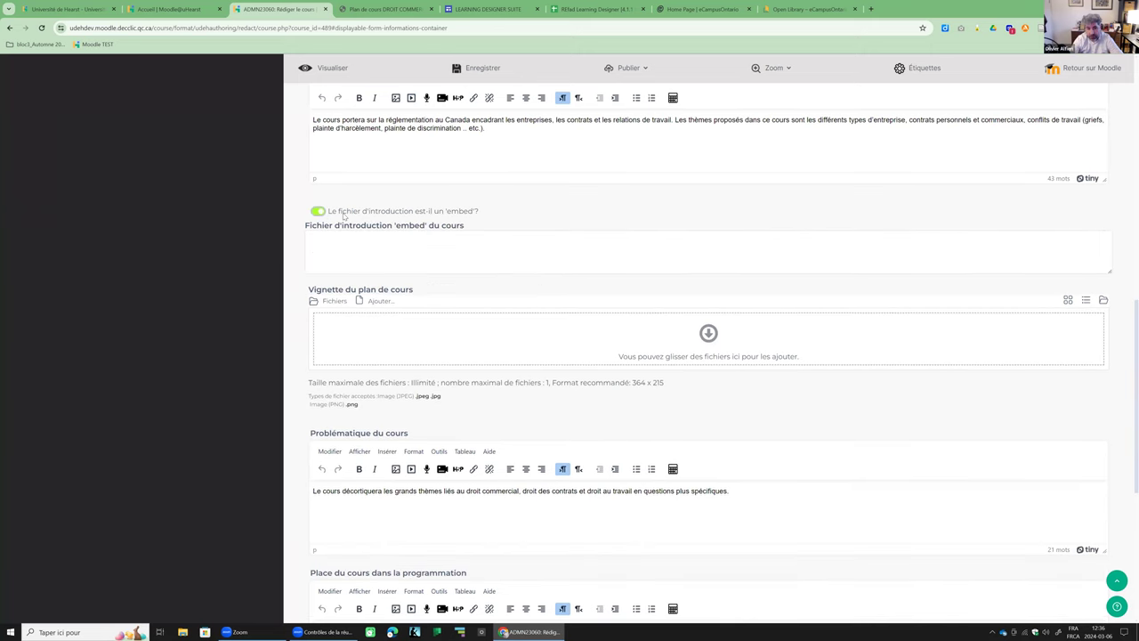
left_click(317, 211)
scroll(642, 254, "down", 2)
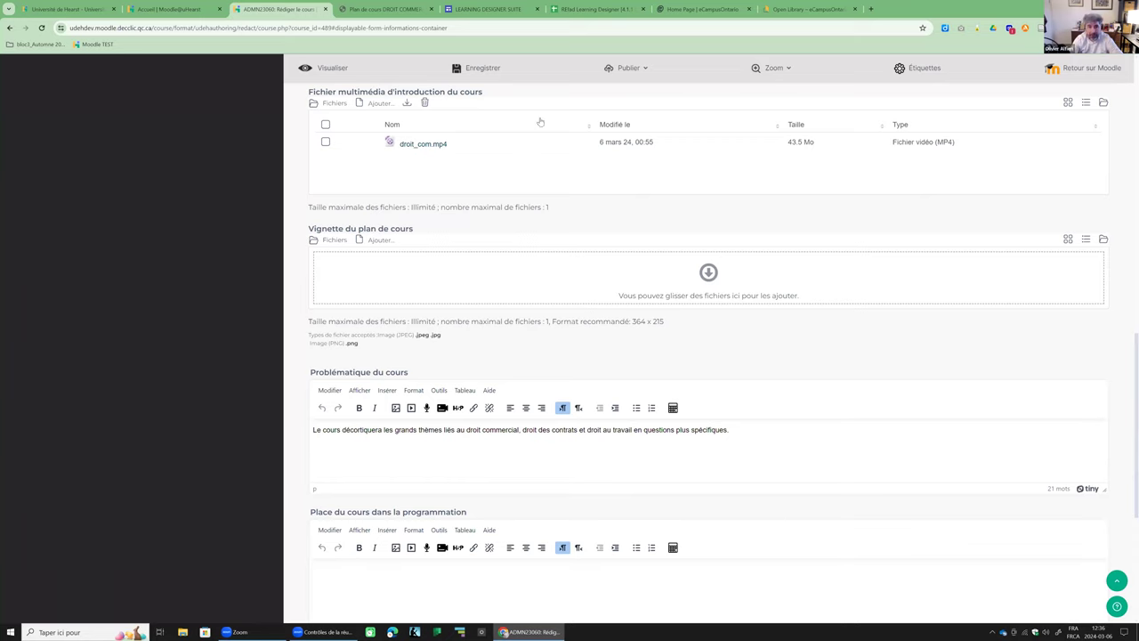
Preview the course plan without saving the form, and return to the course home page to review its module cards.
left_click(328, 70)
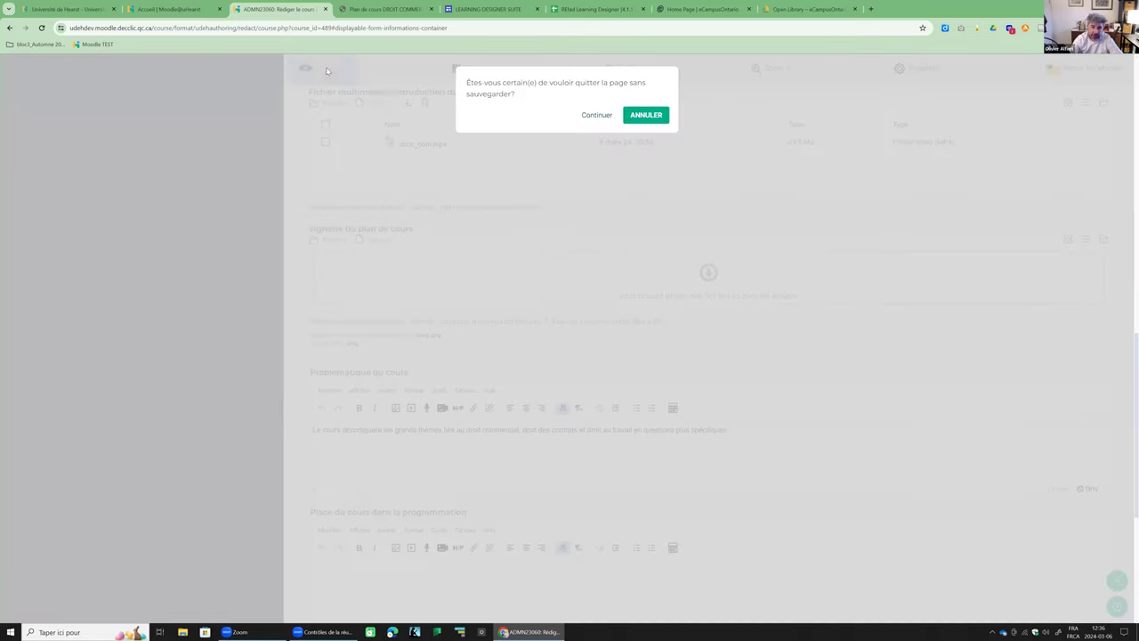
left_click(598, 115)
left_click(603, 95)
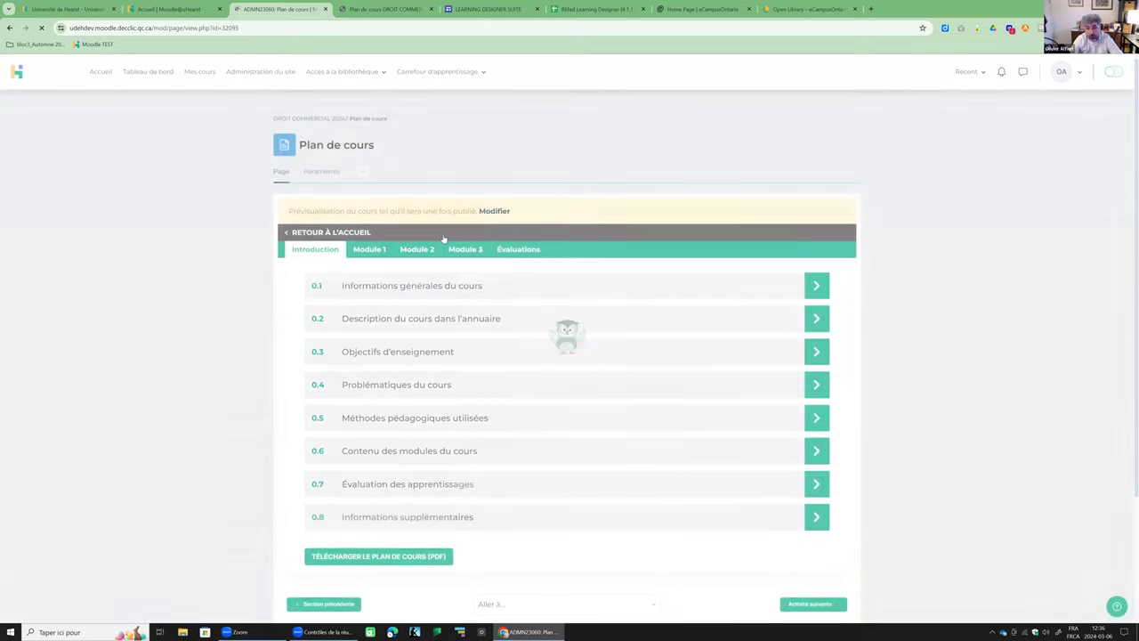
left_click(330, 233)
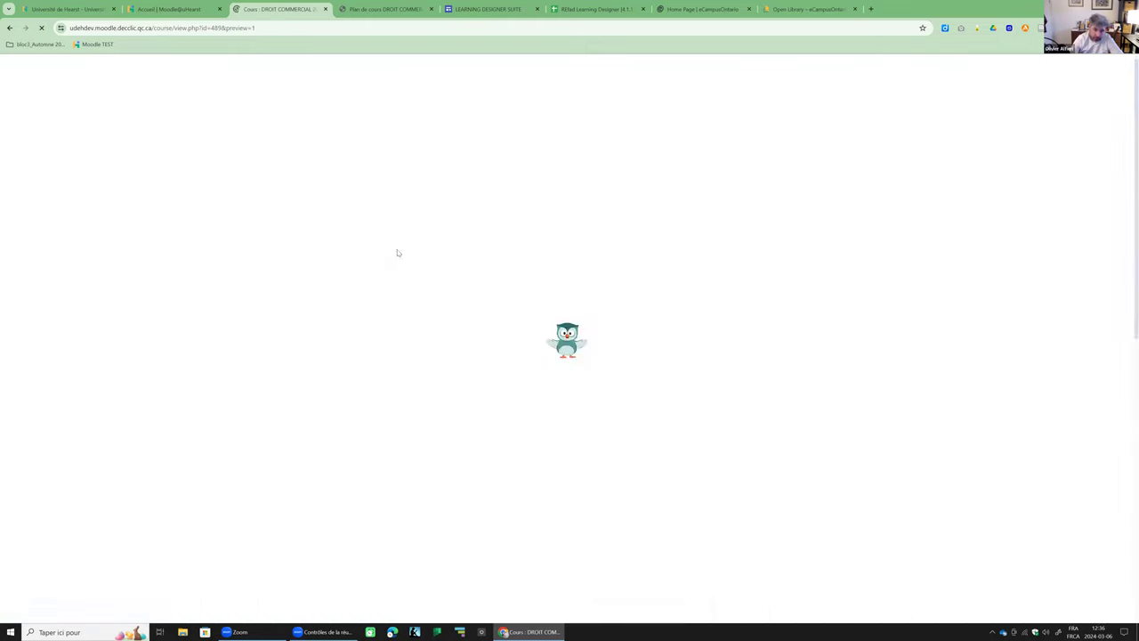
scroll(423, 473, "down", 1)
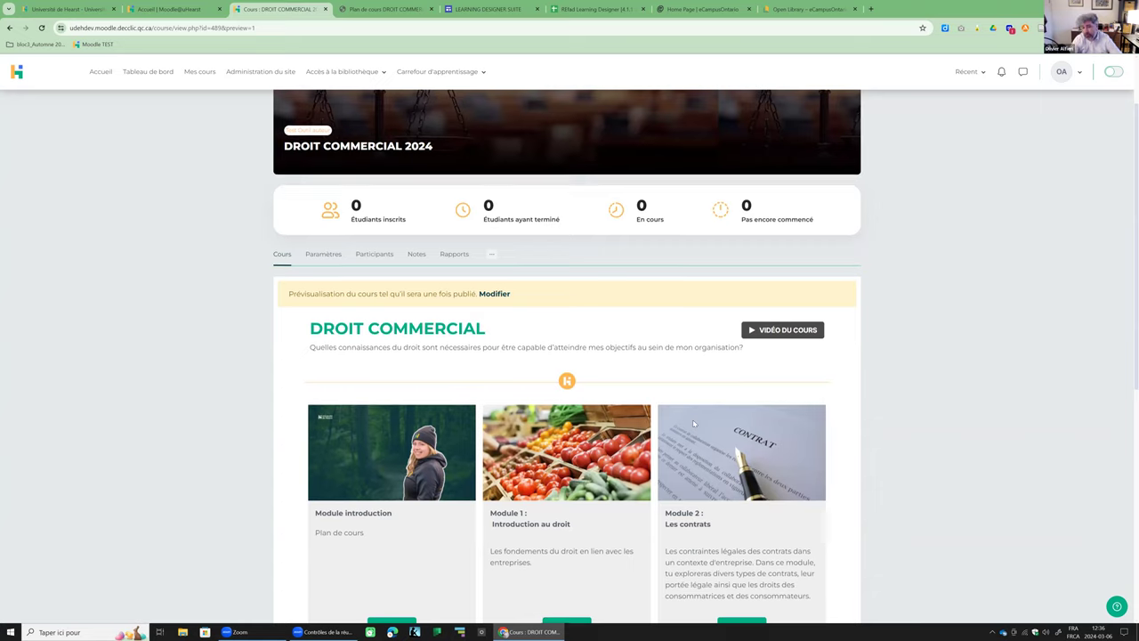
scroll(509, 380, "down", 1)
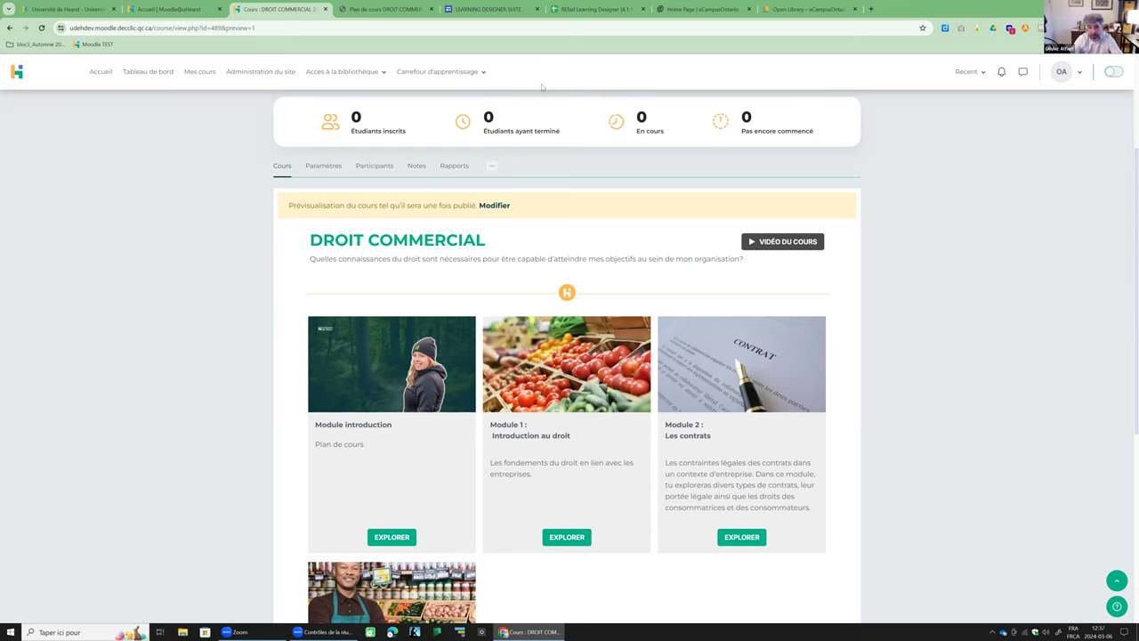
Reopen the course for editing and review the general information form from the course code to the teaching methods, returning to its start.
left_click(496, 205)
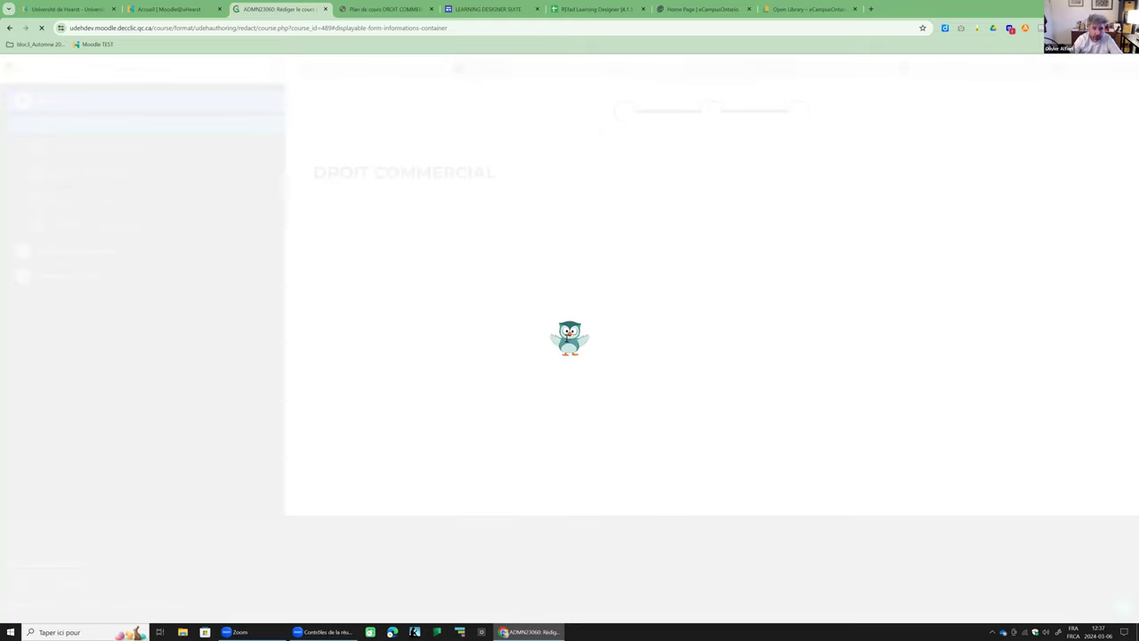
scroll(483, 302, "down", 5)
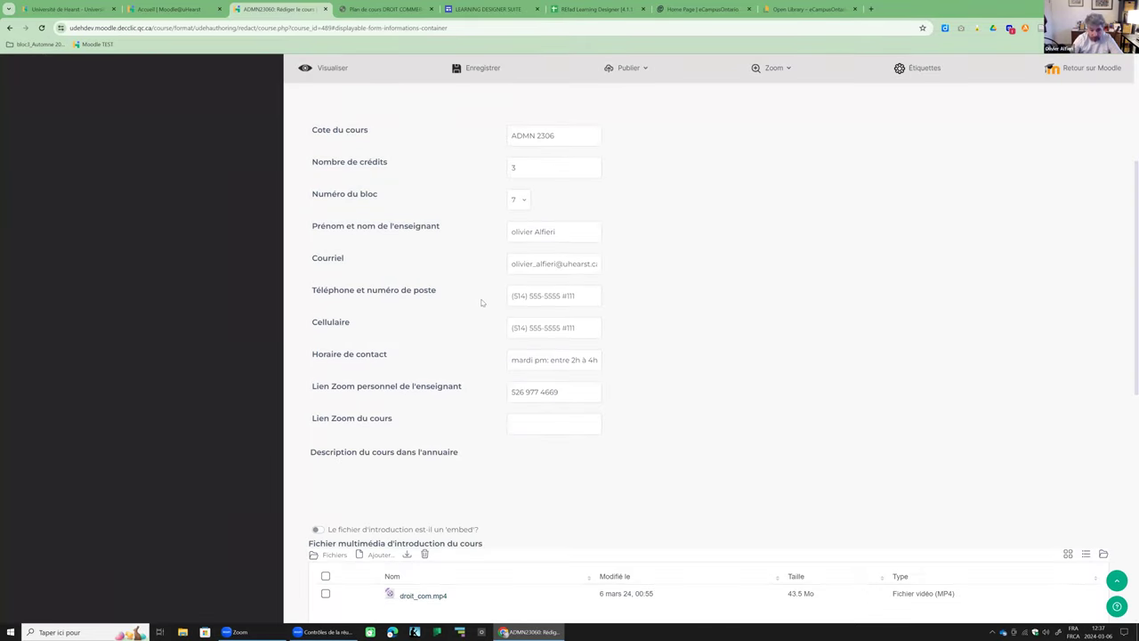
scroll(512, 374, "down", 2)
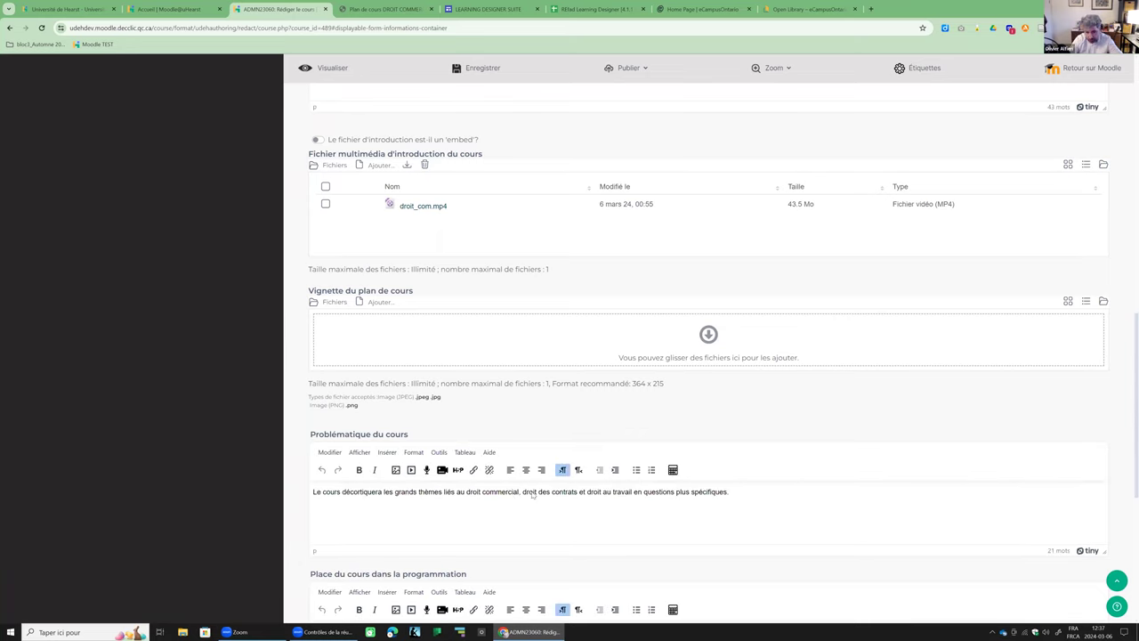
scroll(519, 480, "down", 2)
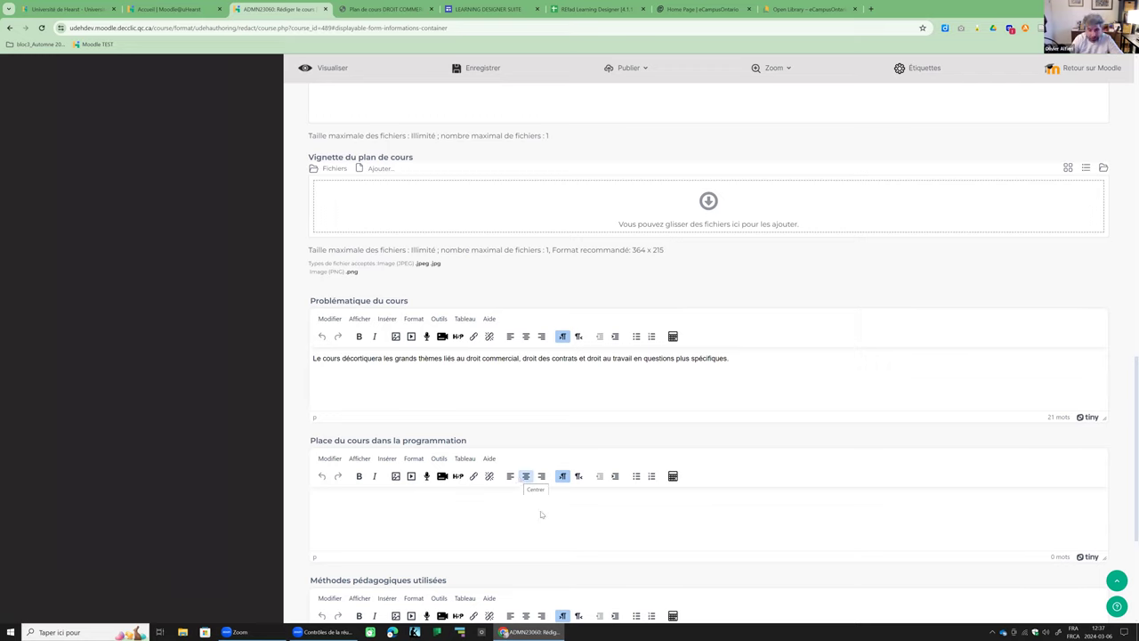
scroll(542, 466, "down", 2)
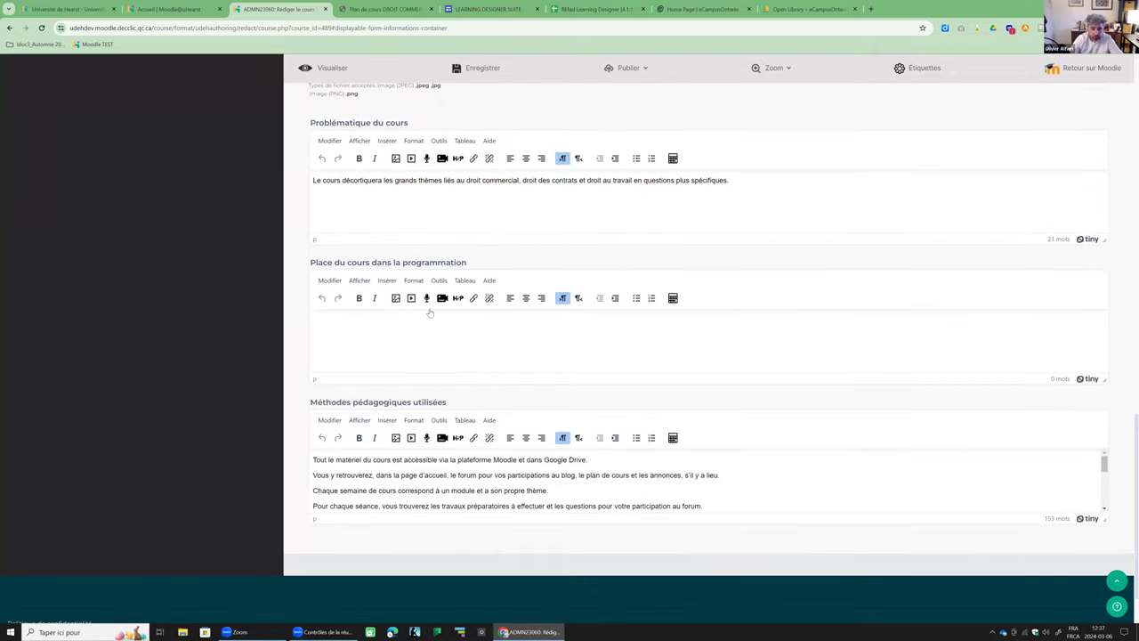
scroll(446, 469, "up", 3)
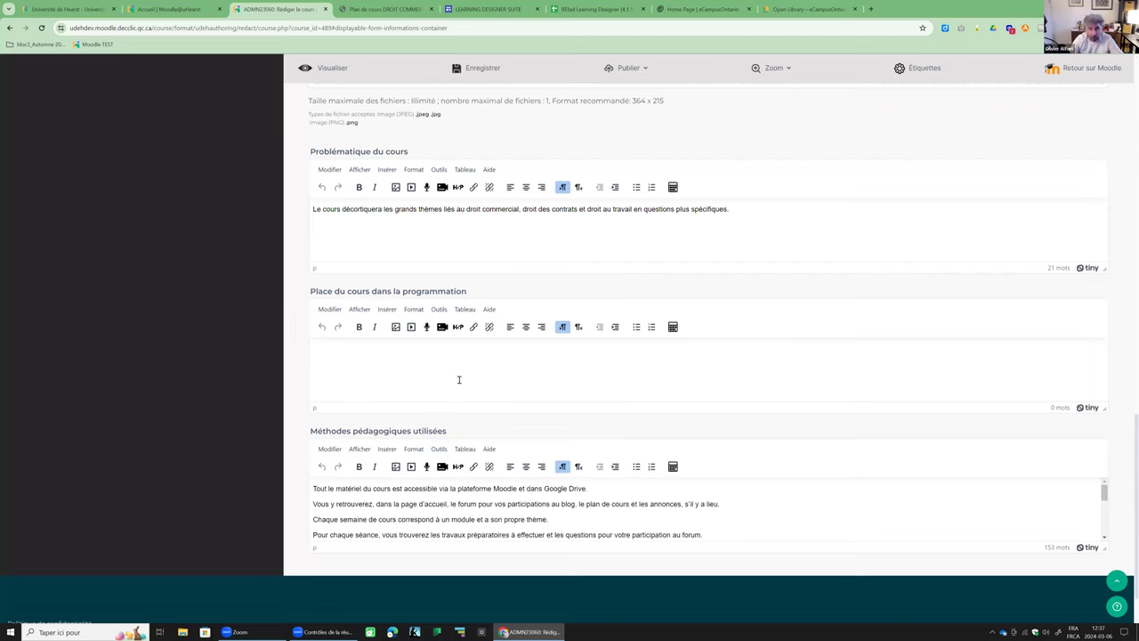
scroll(449, 337, "up", 6)
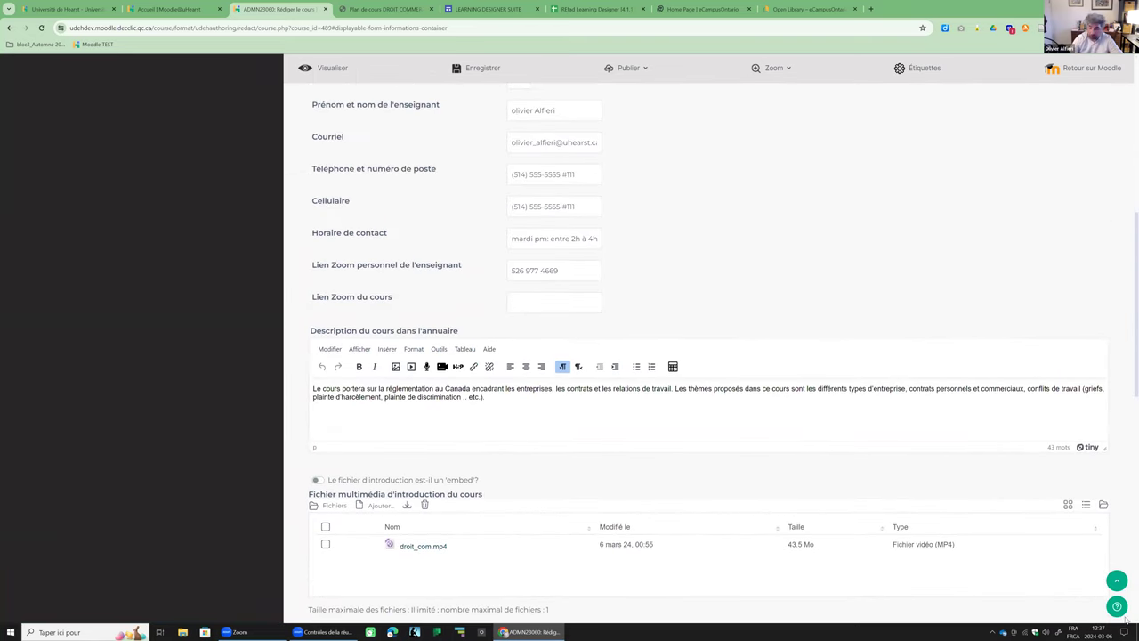
left_click(1117, 581)
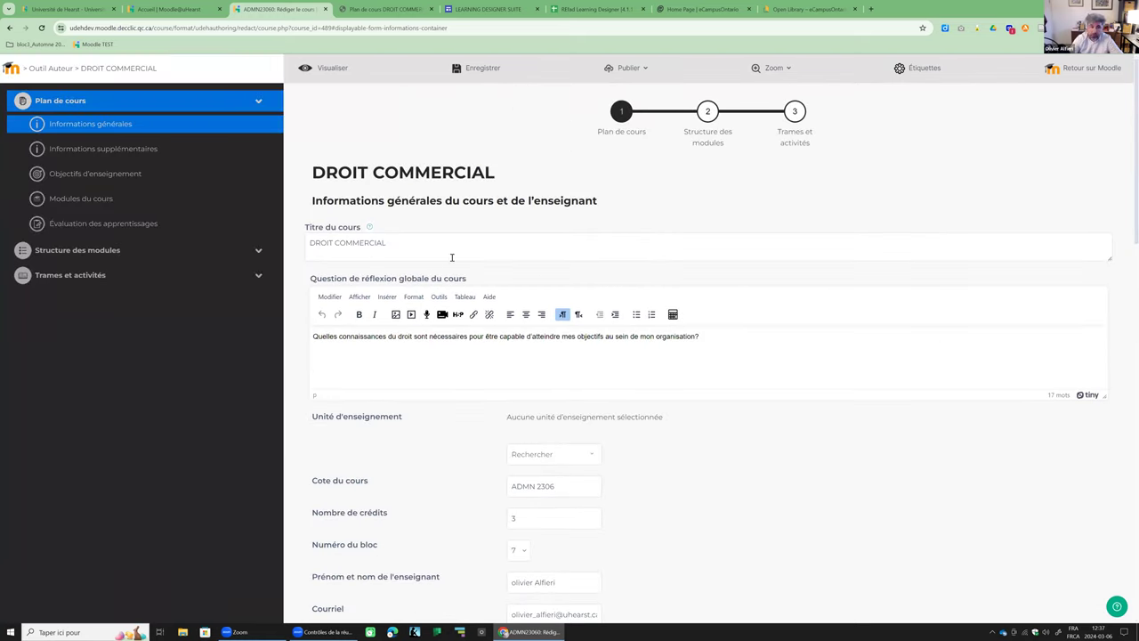
Open Objectifs d'enseignement and examine teaching objective 1 with its learning objectives 1.1 and 1.2 expanded.
left_click(128, 175)
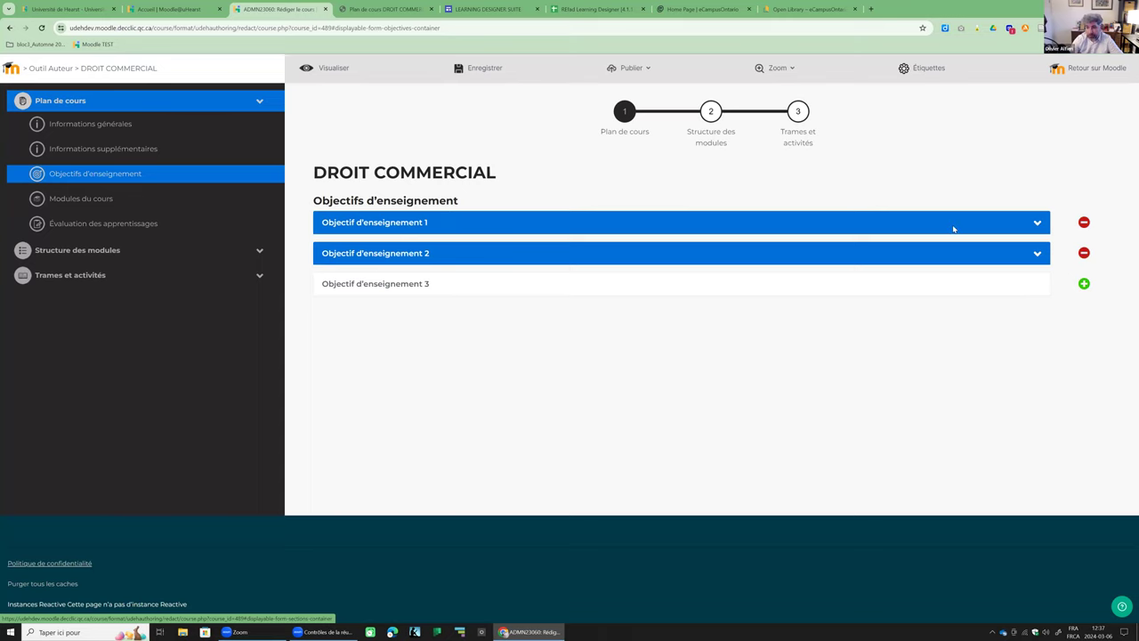
left_click(1037, 225)
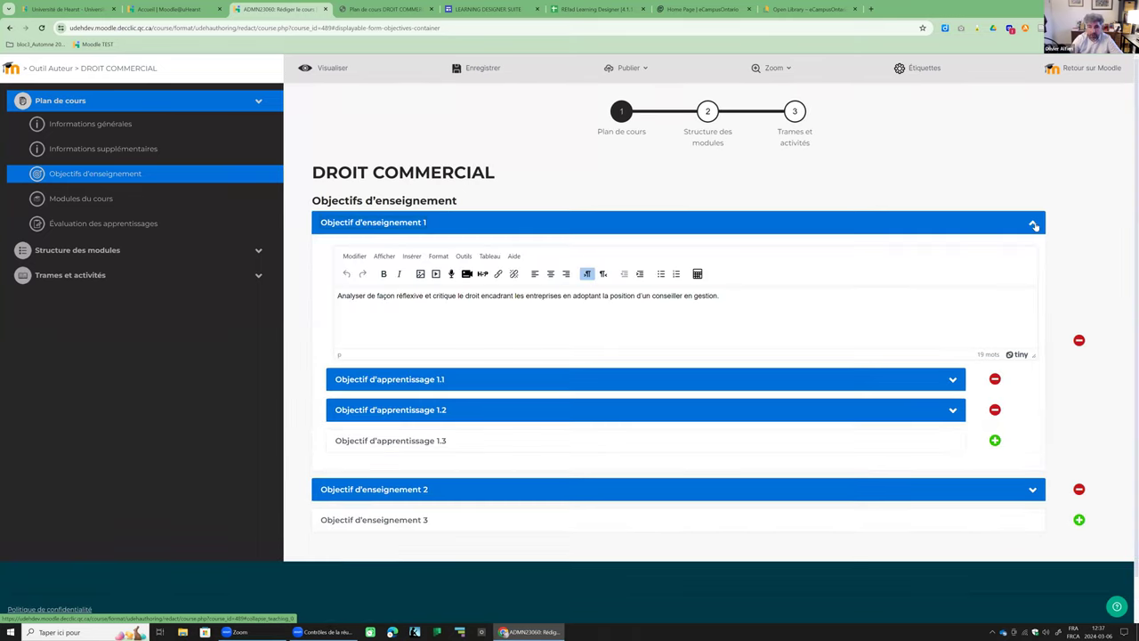
scroll(686, 311, "down", 3)
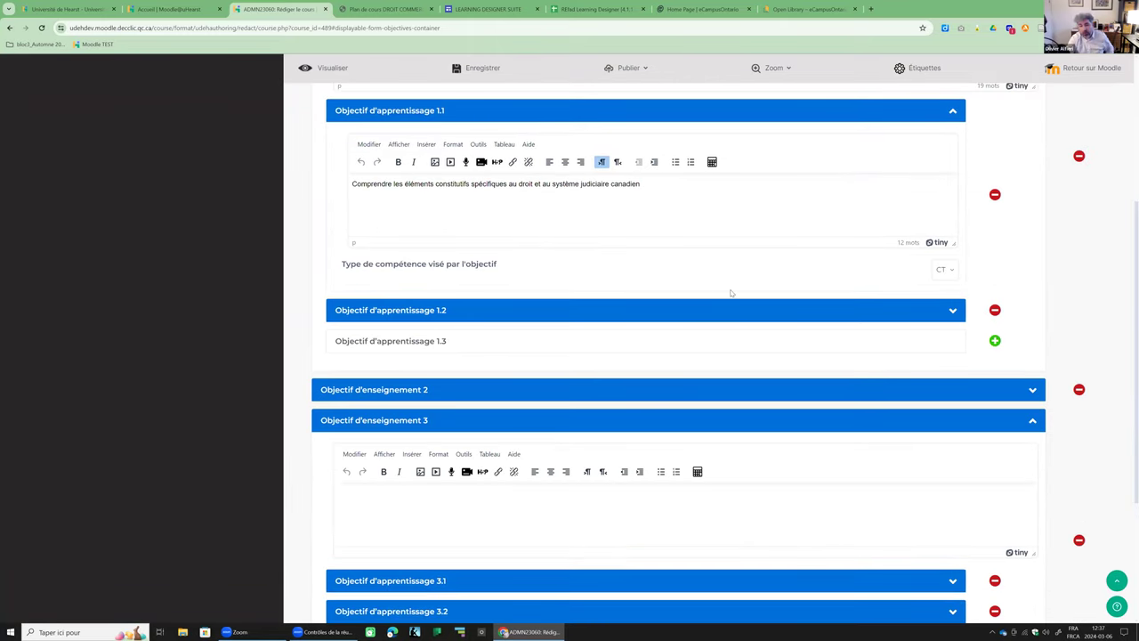
left_click(957, 311)
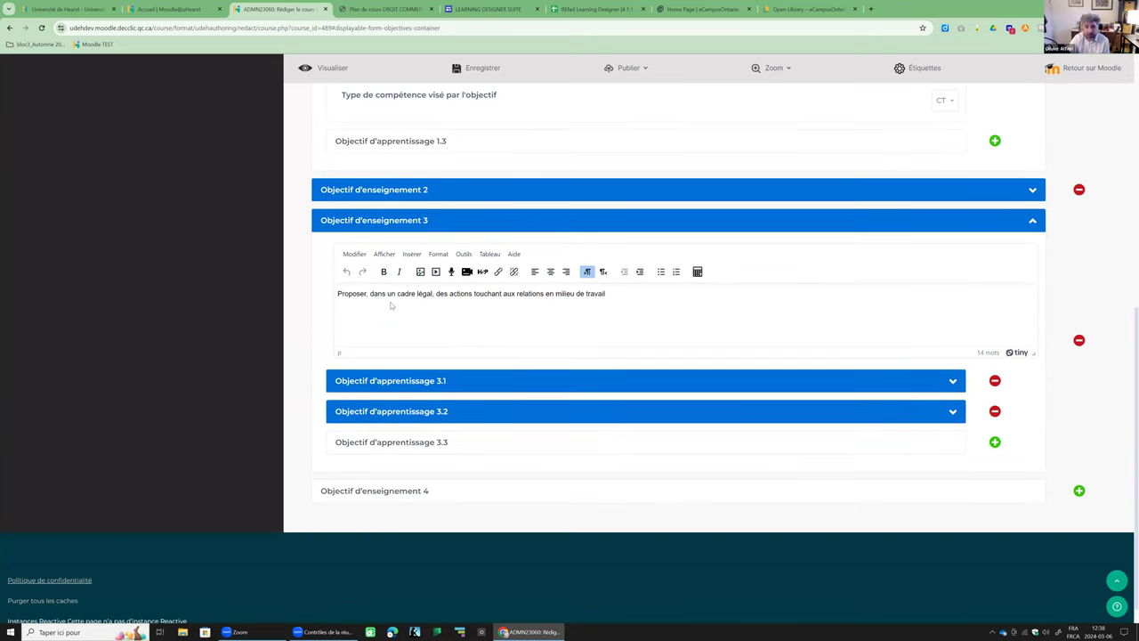
scroll(735, 297, "up", 3)
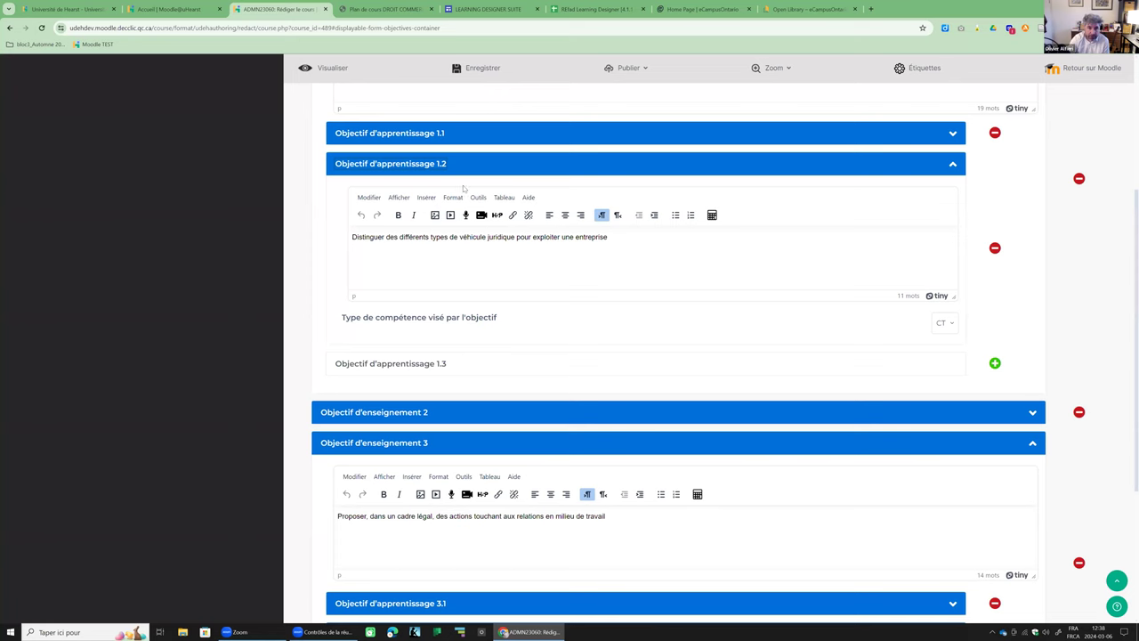
scroll(463, 190, "up", 1)
scroll(466, 214, "up", 3)
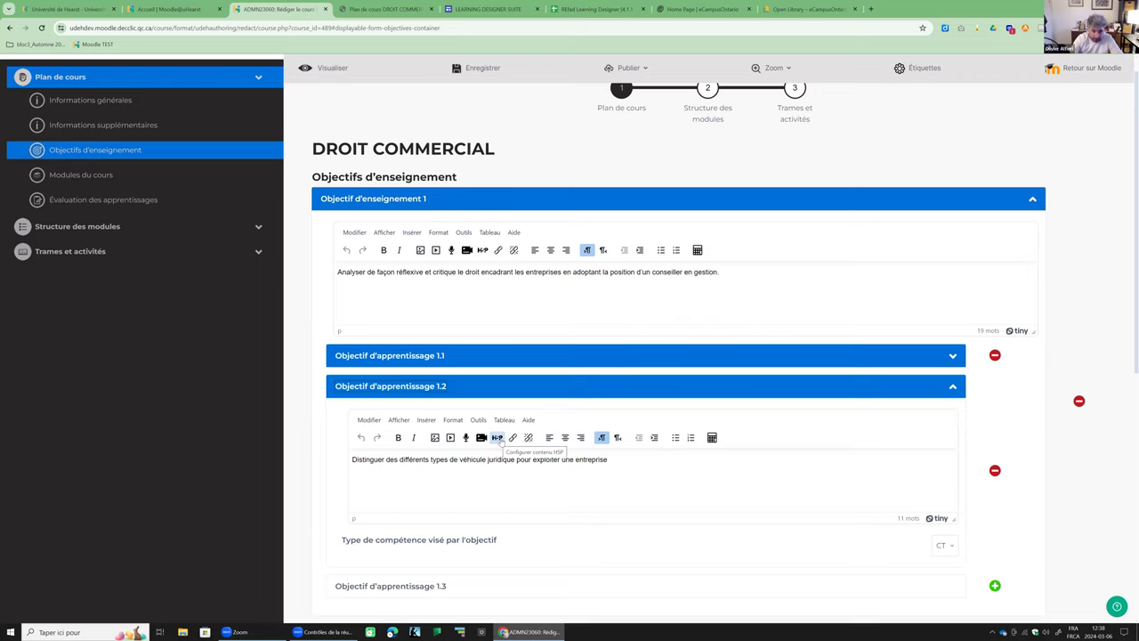
scroll(500, 442, "down", 1)
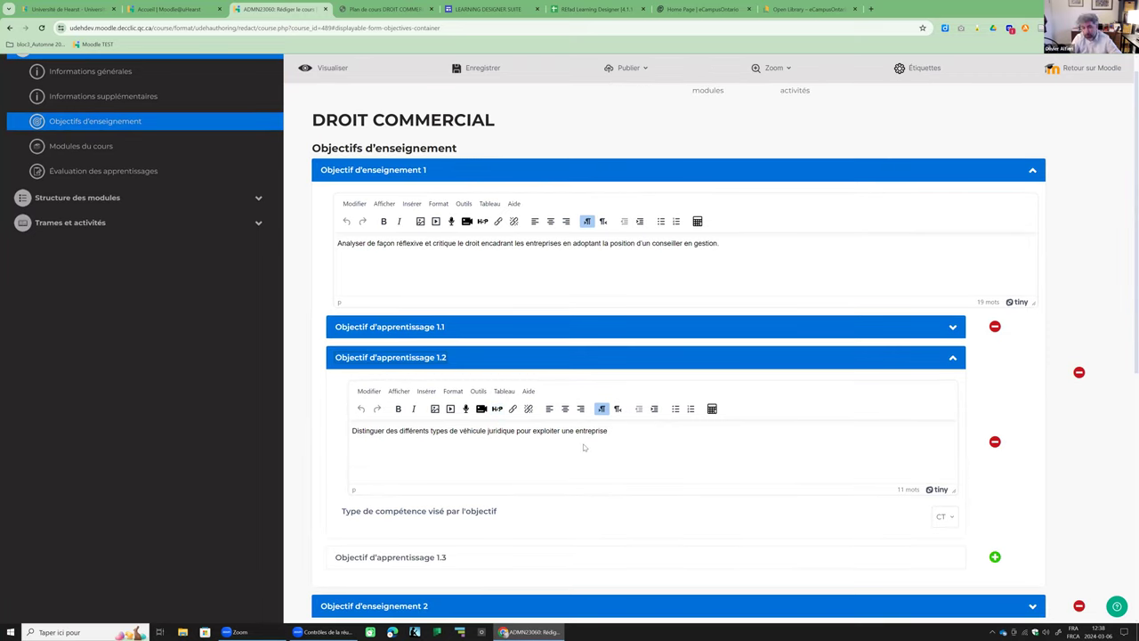
scroll(585, 436, "down", 2)
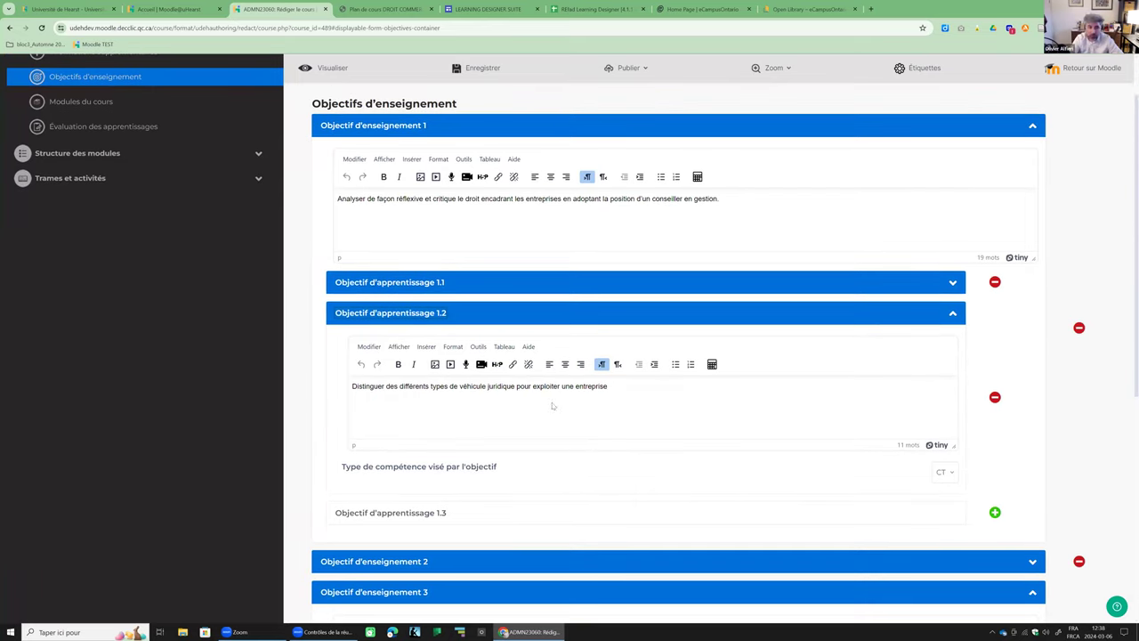
Collapse teaching objectives 1 and 3, and reopen teaching objective 1 with learning objective 1.1 expanded.
left_click(1033, 128)
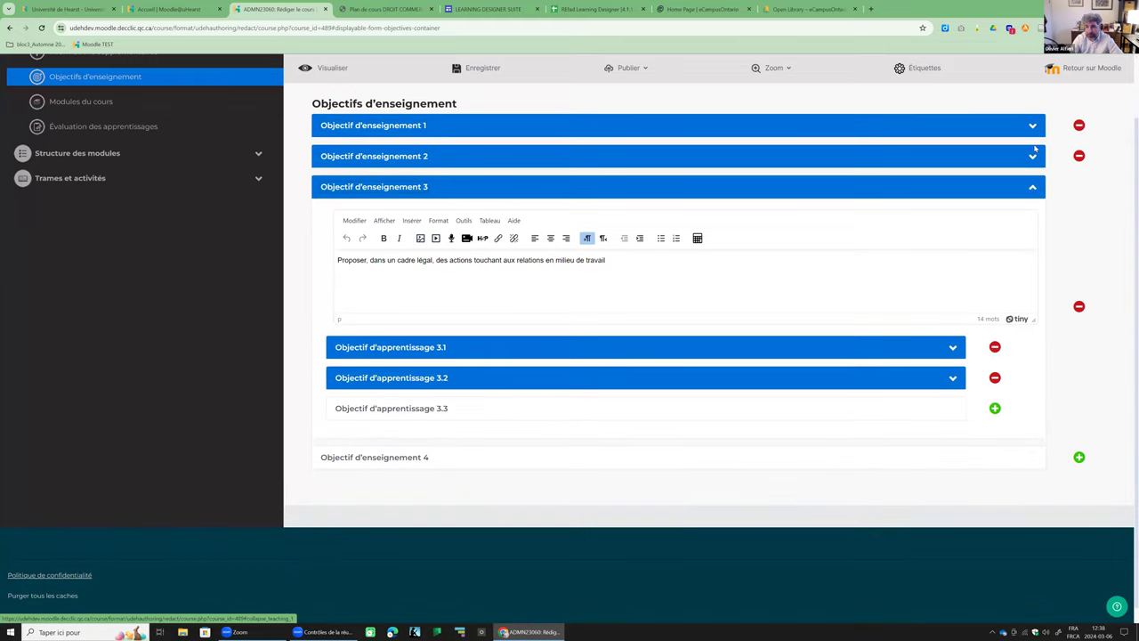
left_click(1033, 190)
left_click(1035, 194)
left_click(445, 268)
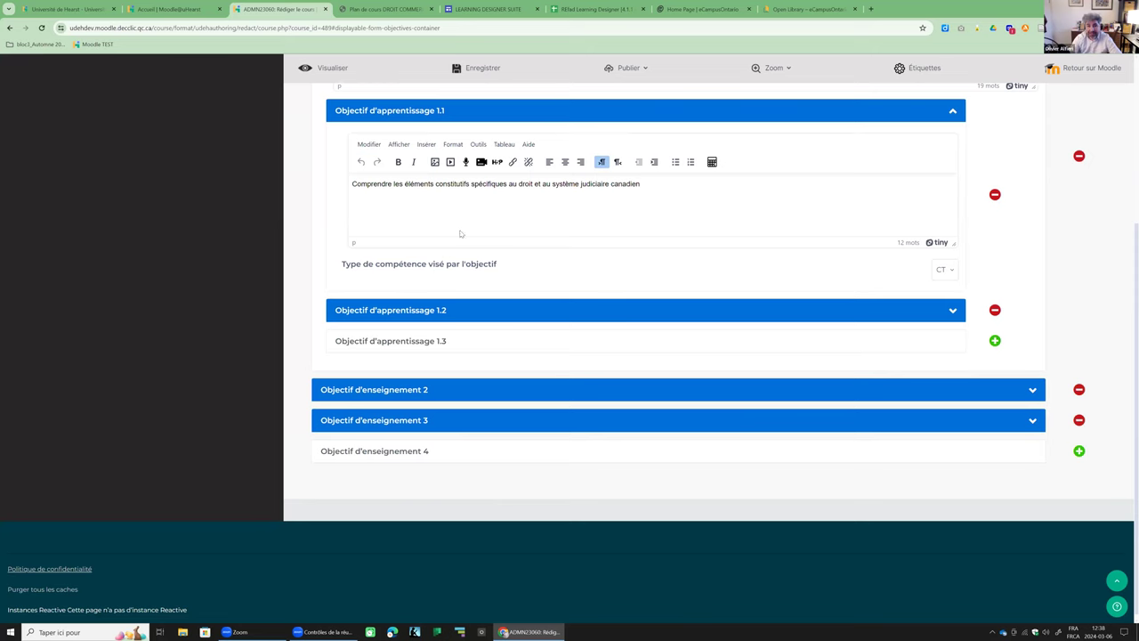
scroll(458, 249, "up", 3)
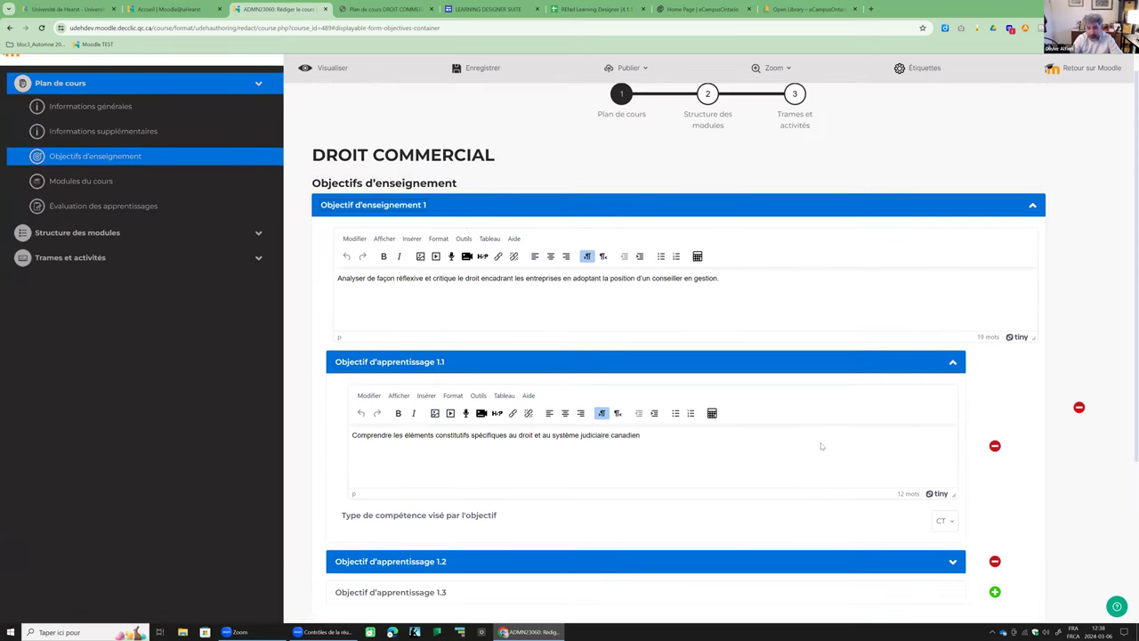
Show the competency type choices for learning objective 1.1 and close the list without choosing another type.
scroll(821, 498, "down", 1)
left_click(951, 494)
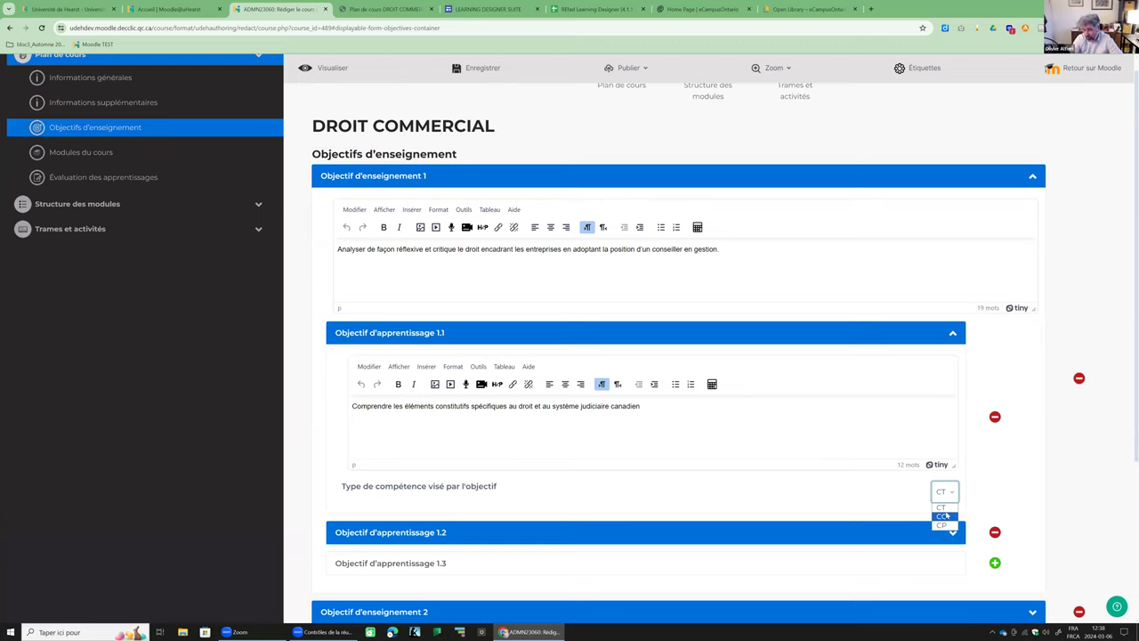
key("Escape")
left_click(907, 438)
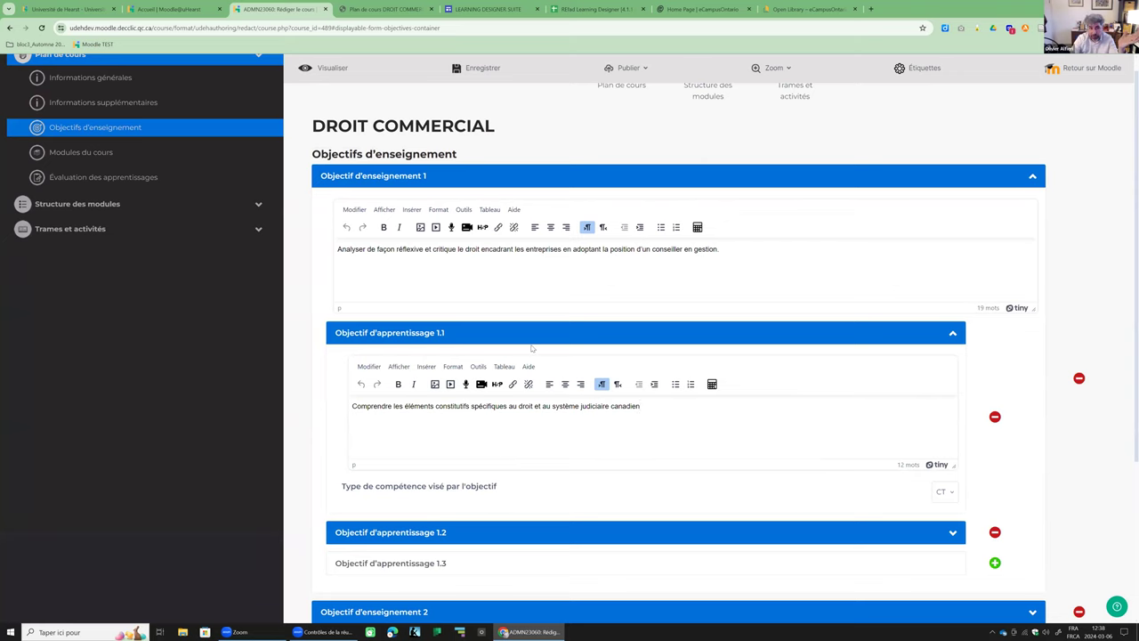
scroll(705, 272, "down", 1)
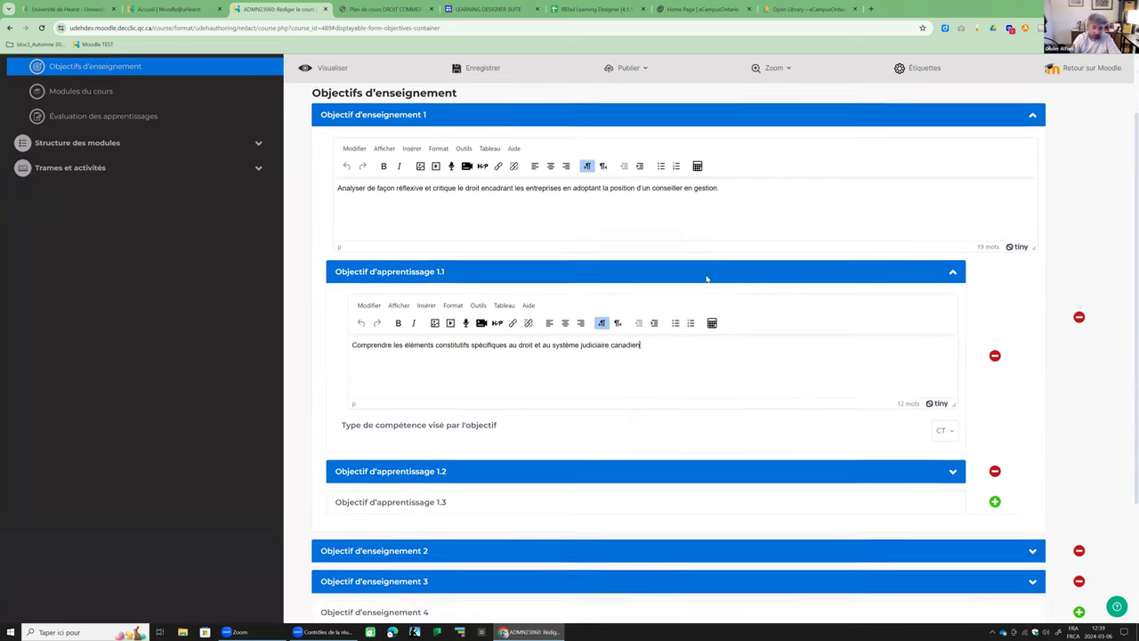
Review Module 1's title, question and short description in Modules du cours, and preview the course modules content page.
left_click(112, 109)
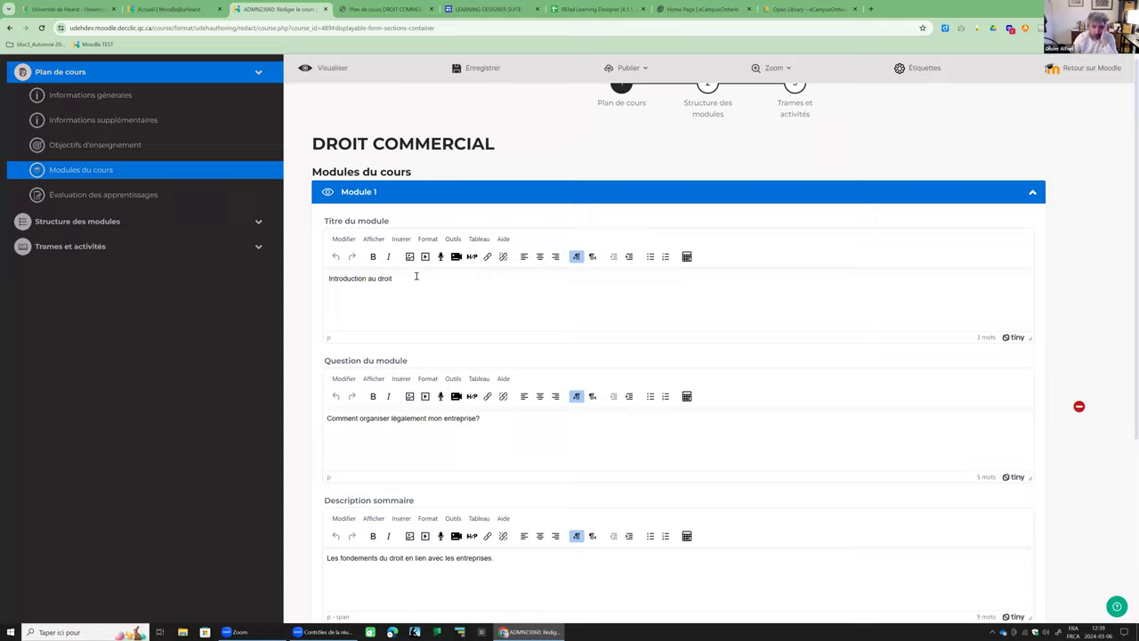
scroll(455, 327, "down", 1)
scroll(456, 330, "down", 2)
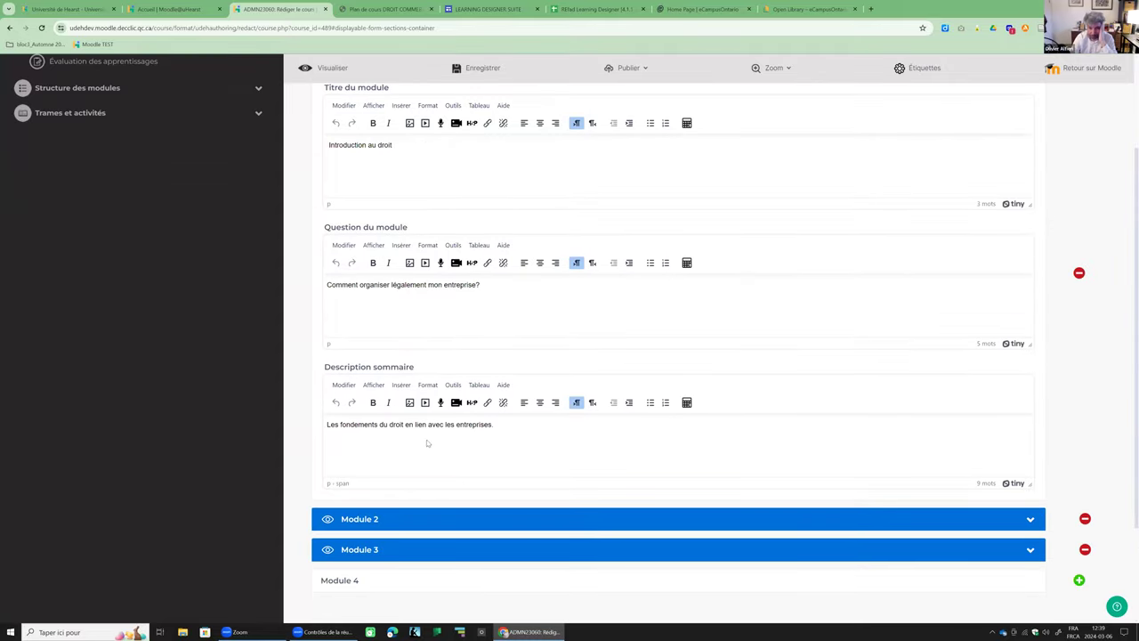
scroll(429, 310, "up", 1)
scroll(428, 310, "up", 1)
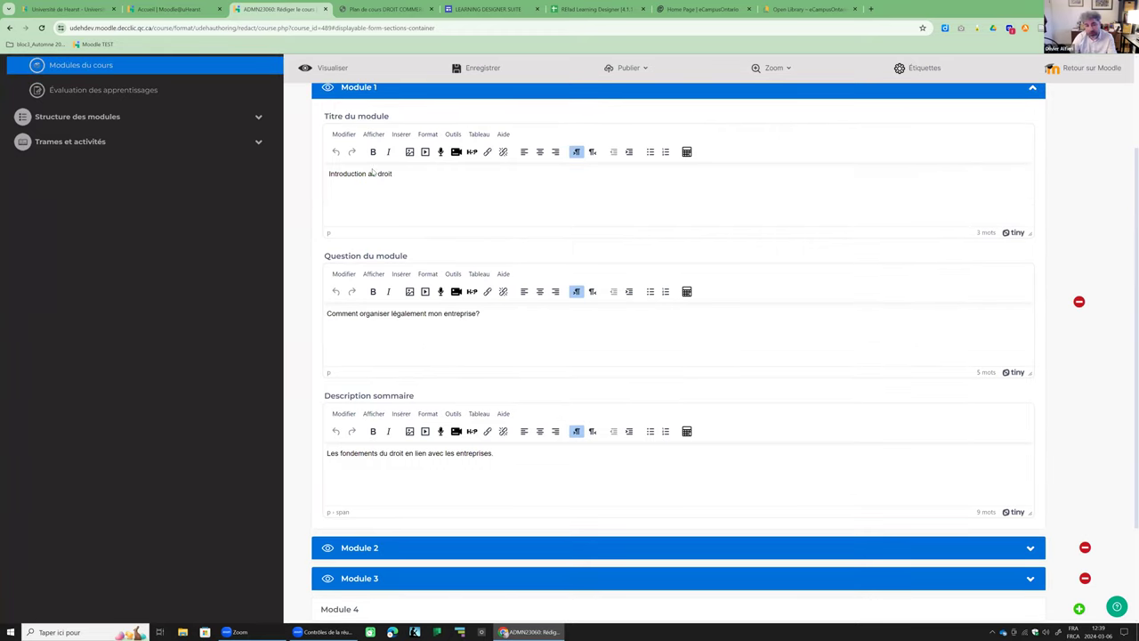
scroll(370, 172, "up", 3)
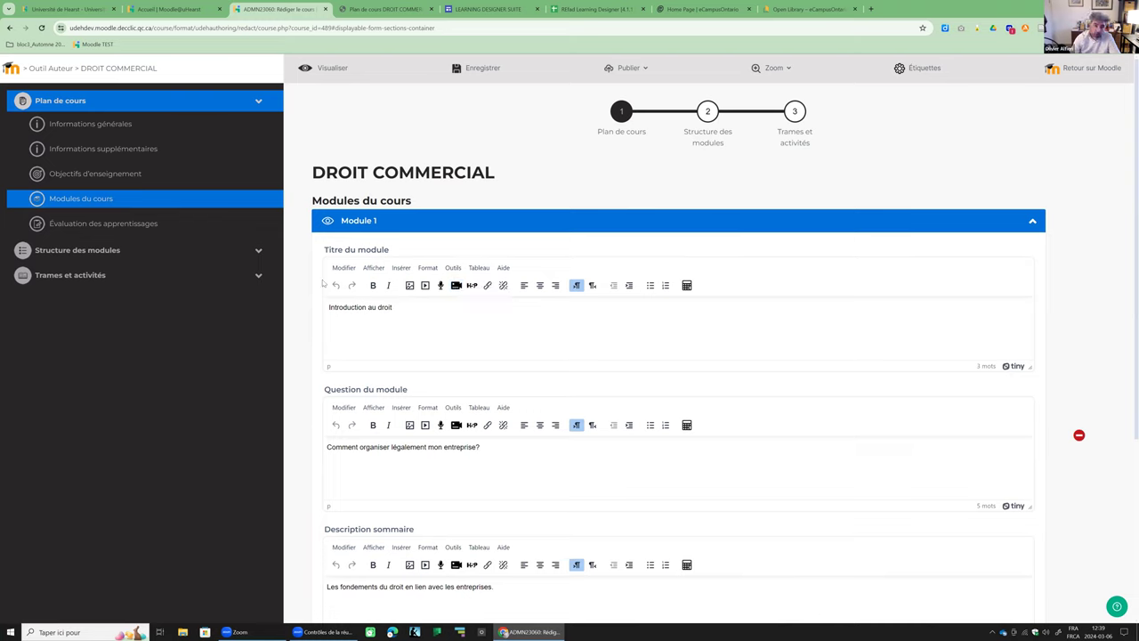
left_click(329, 71)
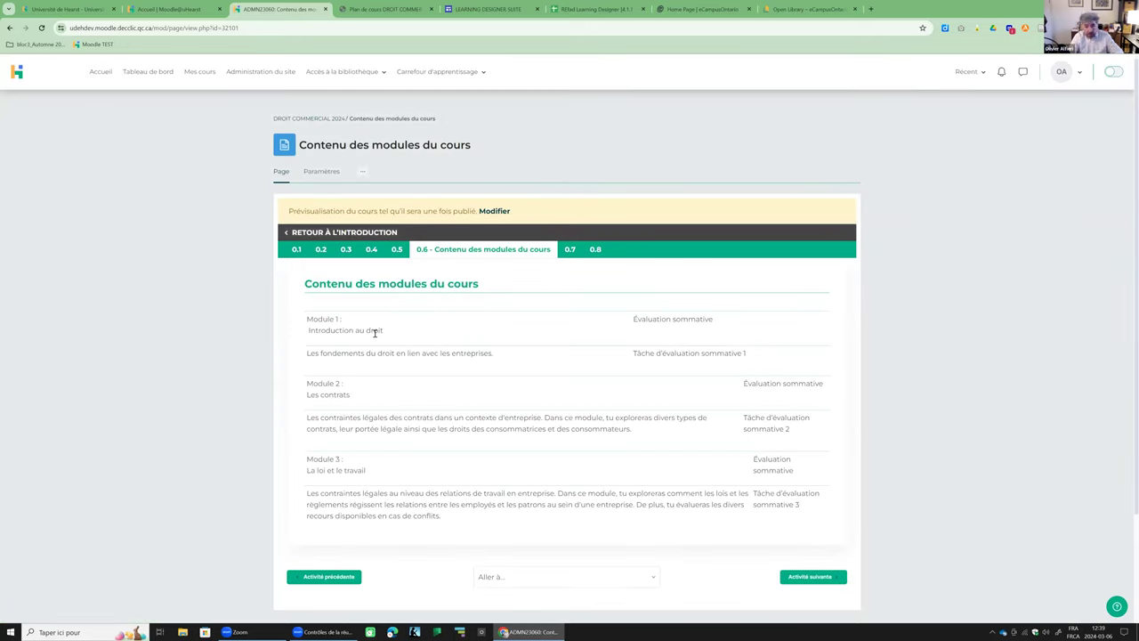
Return to the course plan introduction, open Module 1 and examine its Introduction au droit preview page.
left_click(331, 236)
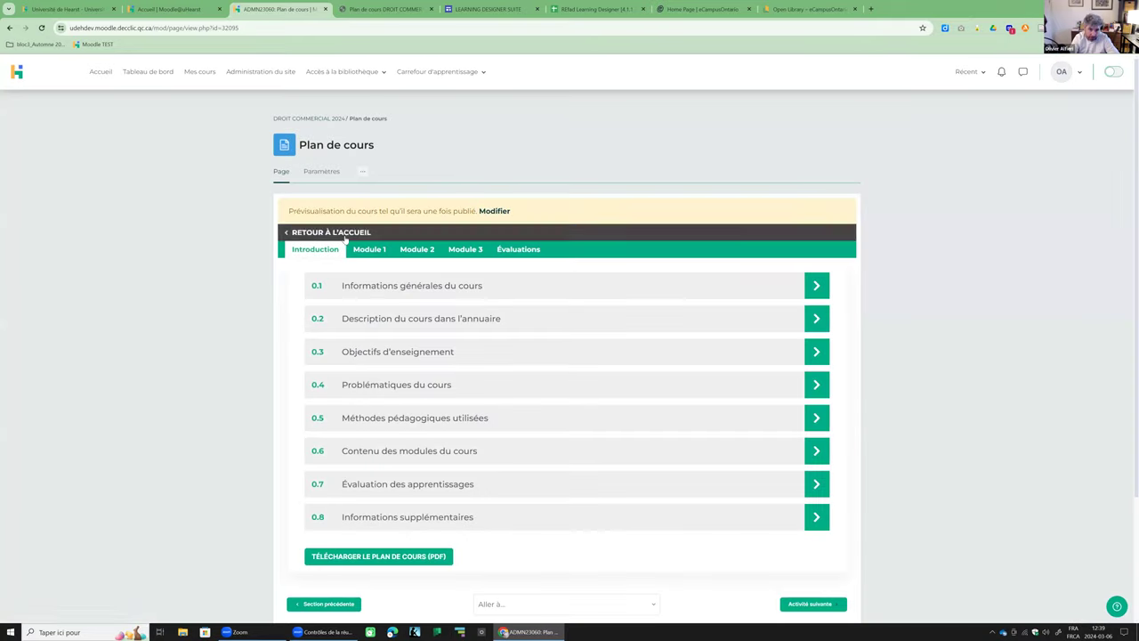
left_click(365, 251)
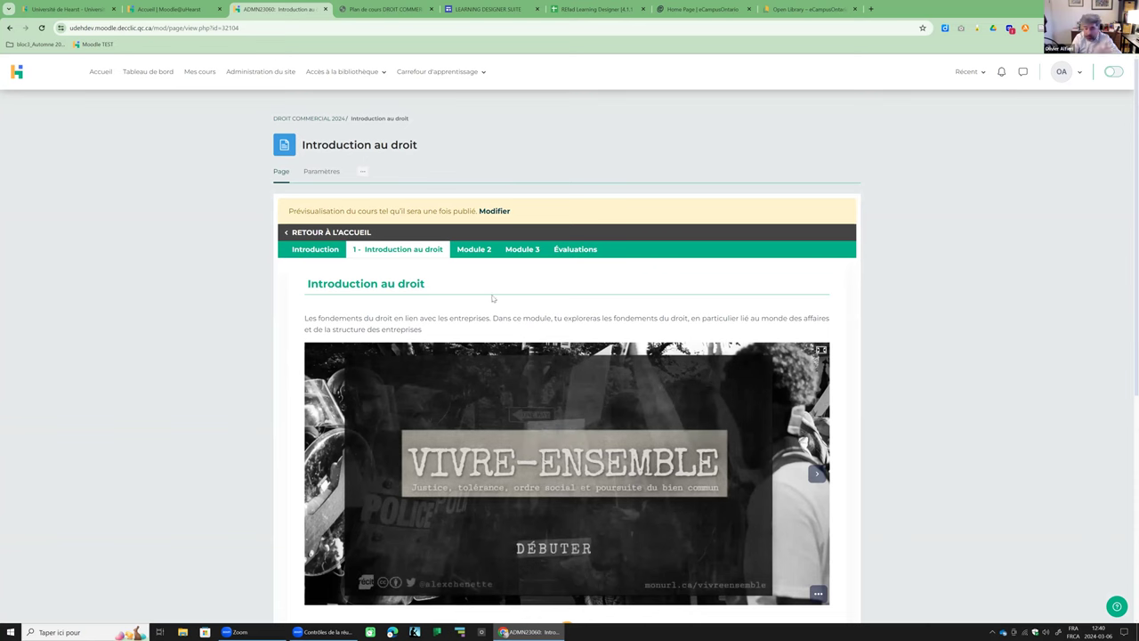
scroll(482, 196, "down", 2)
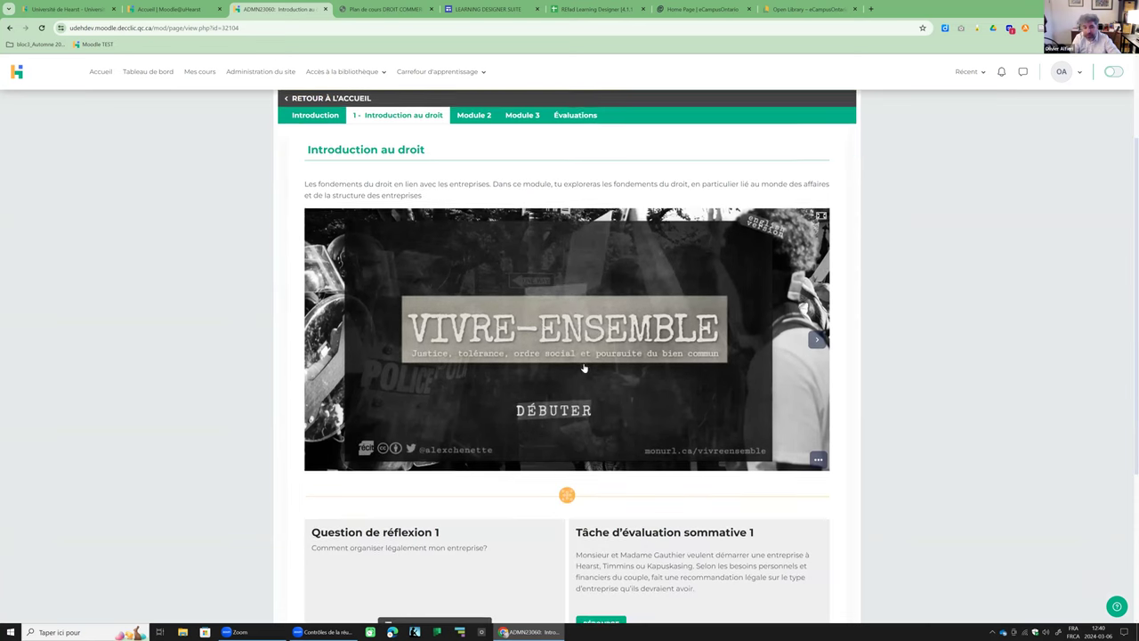
scroll(576, 410, "down", 1)
scroll(517, 291, "up", 2)
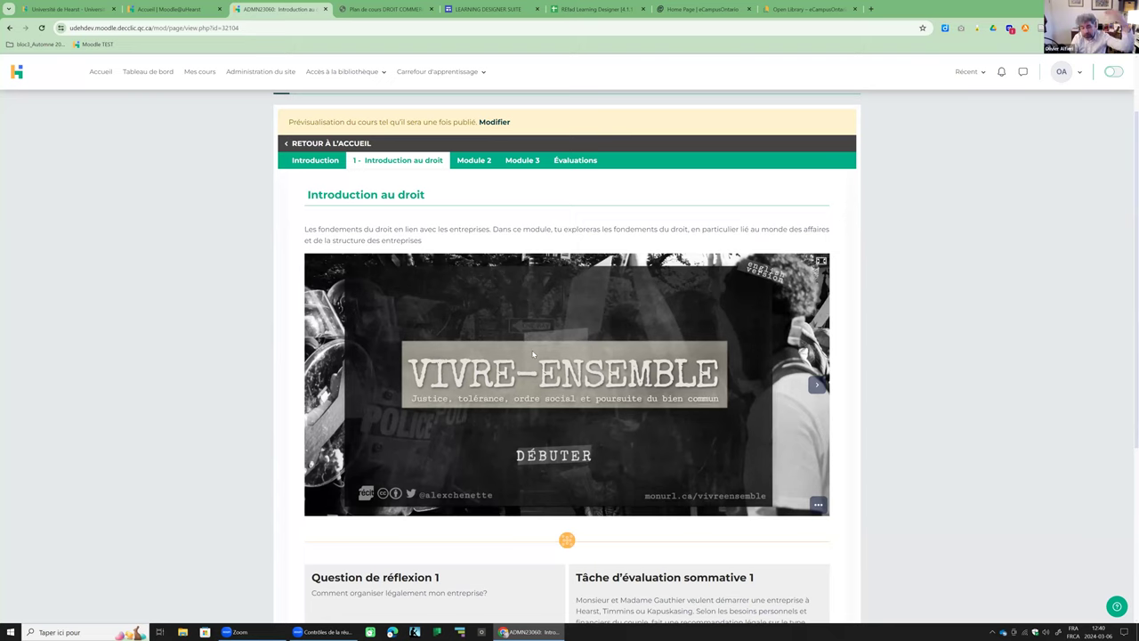
scroll(395, 221, "down", 1)
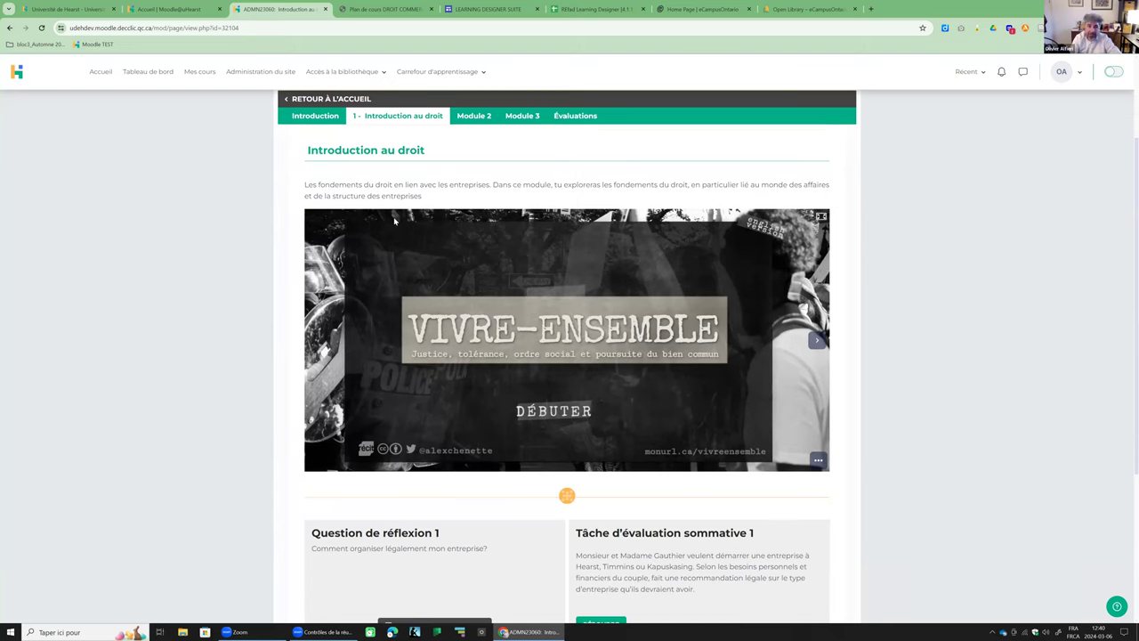
scroll(486, 176, "up", 1)
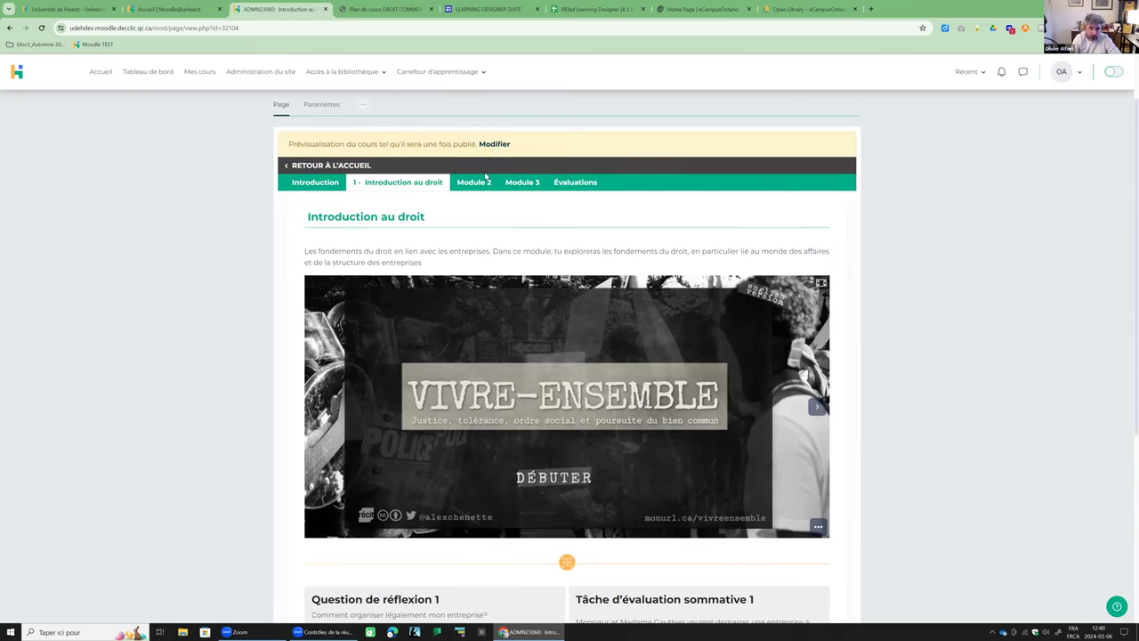
scroll(486, 176, "up", 1)
Switch Module 1 to editing, open the course plan's Évaluation des apprentissages section and expand Évaluation 1.
left_click(494, 166)
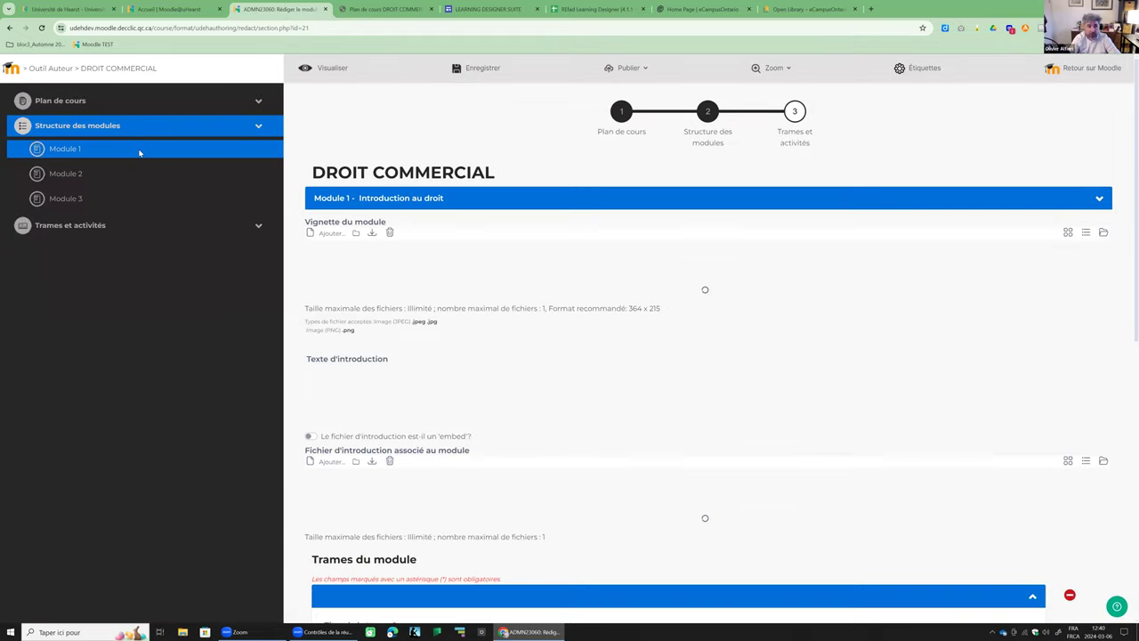
left_click(76, 101)
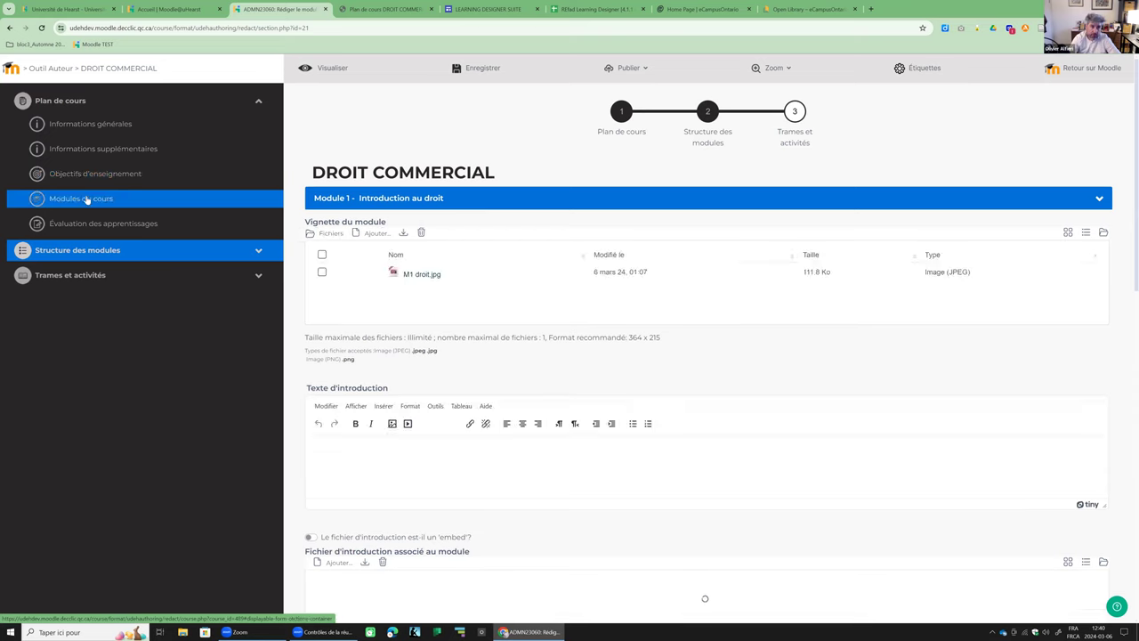
left_click(89, 226)
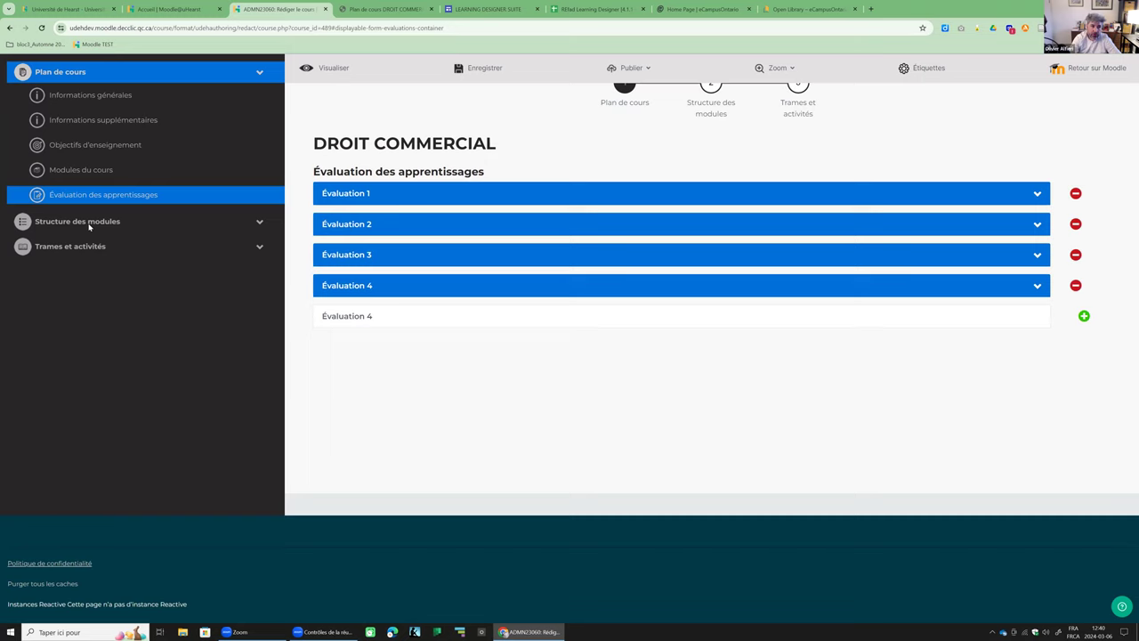
left_click(1035, 194)
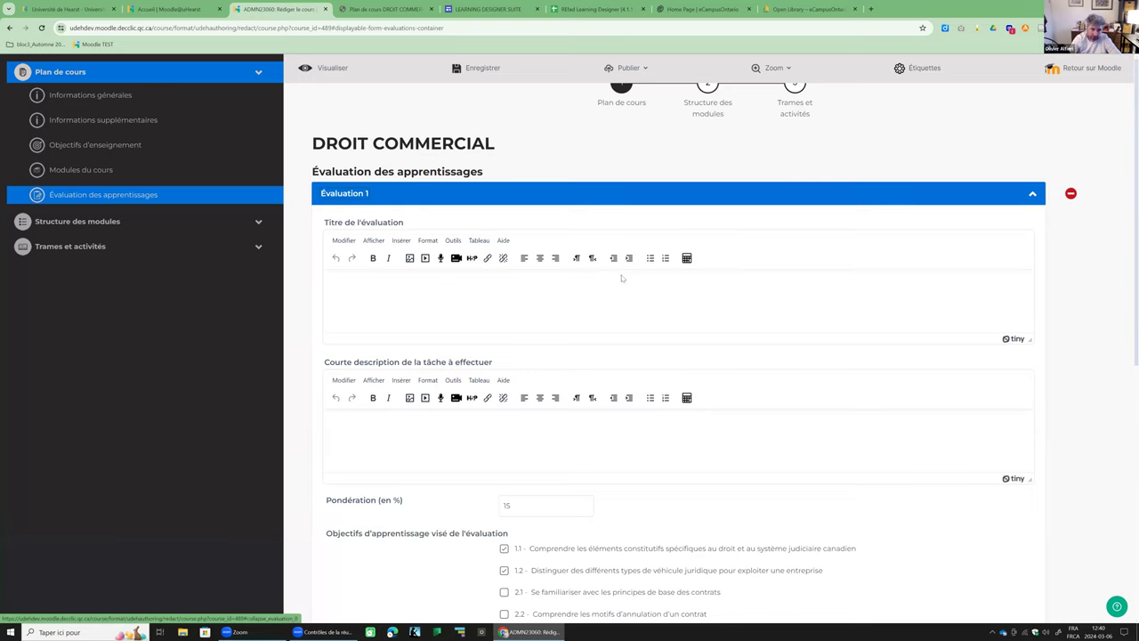
Review Évaluation 1's title, task description, weighting, targeted learning objectives and associated module.
scroll(485, 307, "down", 1)
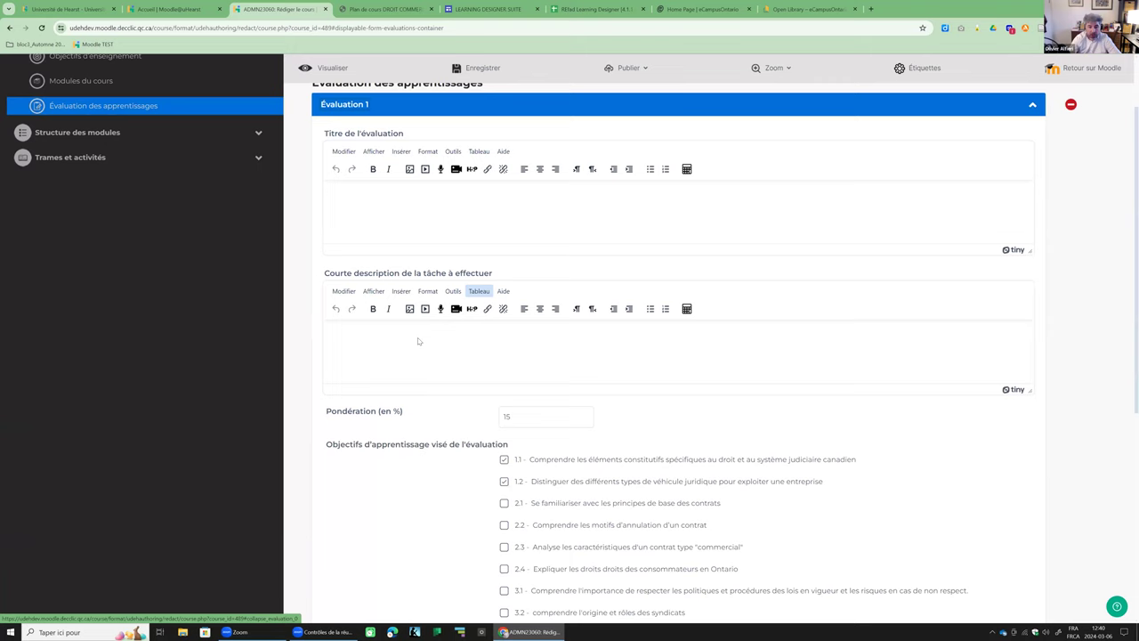
scroll(455, 328, "down", 1)
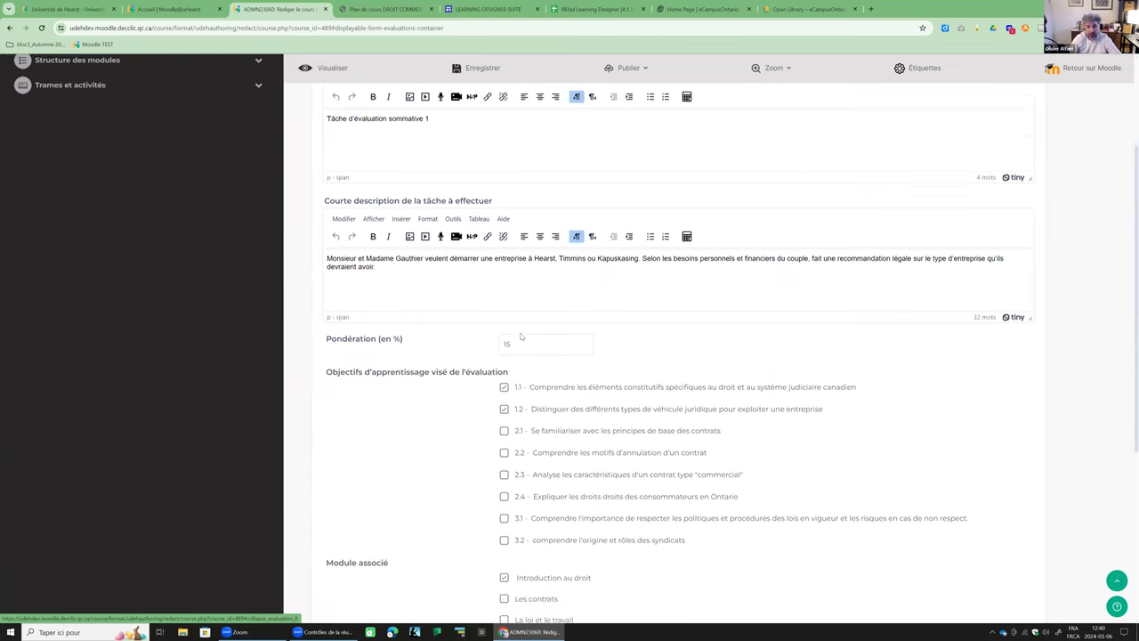
scroll(528, 347, "down", 2)
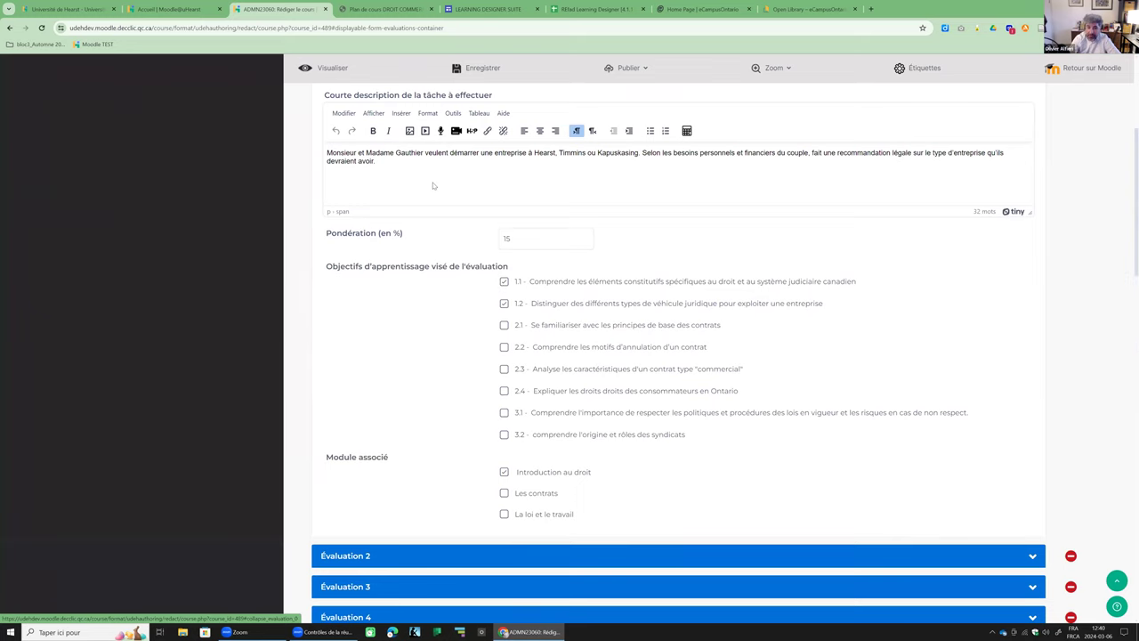
scroll(433, 185, "up", 1)
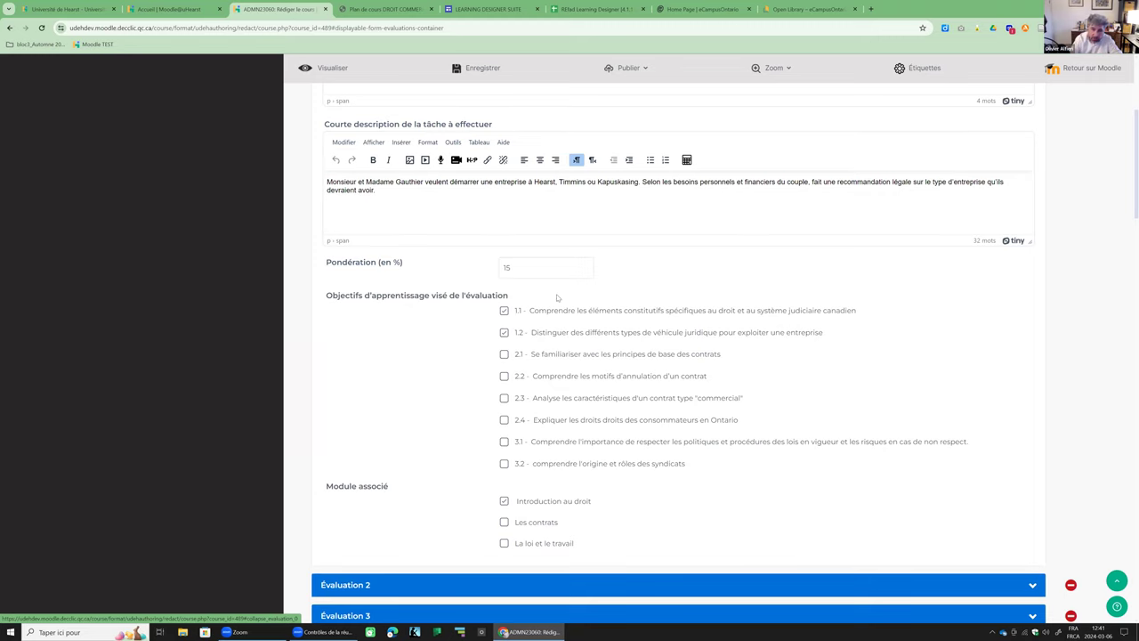
Collapse Évaluation 5 and Évaluation 6 in the evaluations list.
scroll(488, 229, "down", 3)
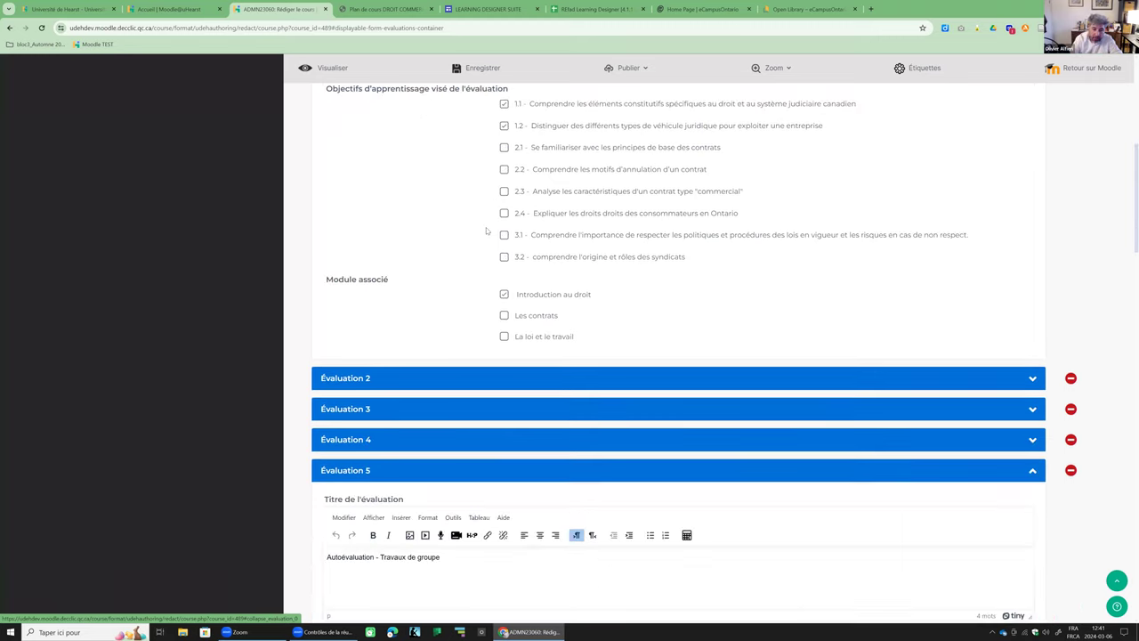
scroll(488, 229, "down", 2)
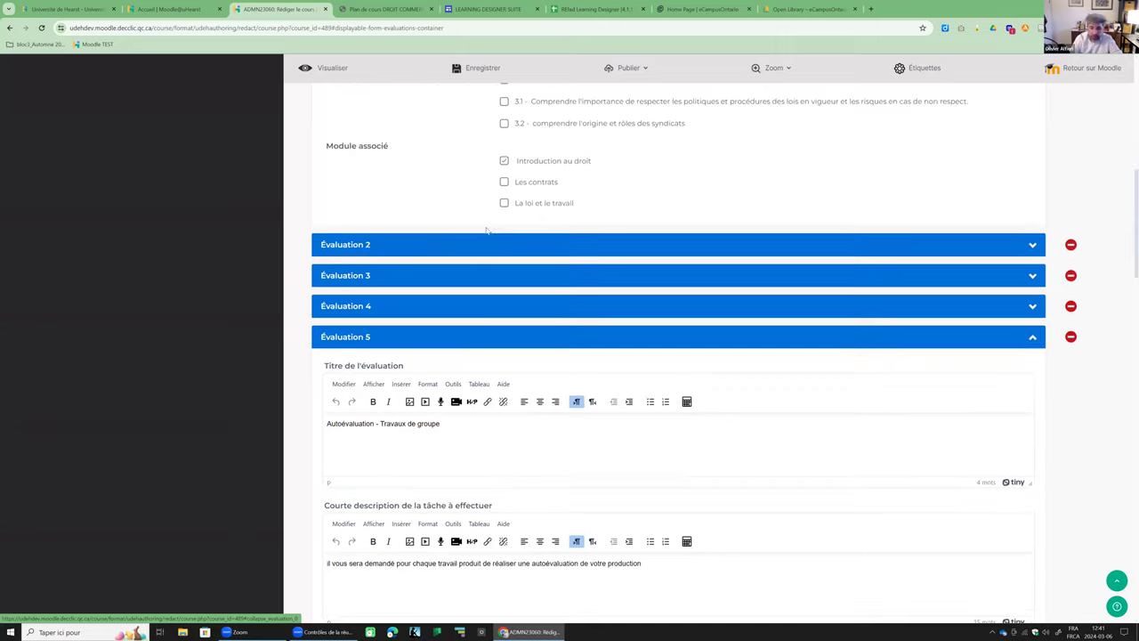
left_click(1033, 339)
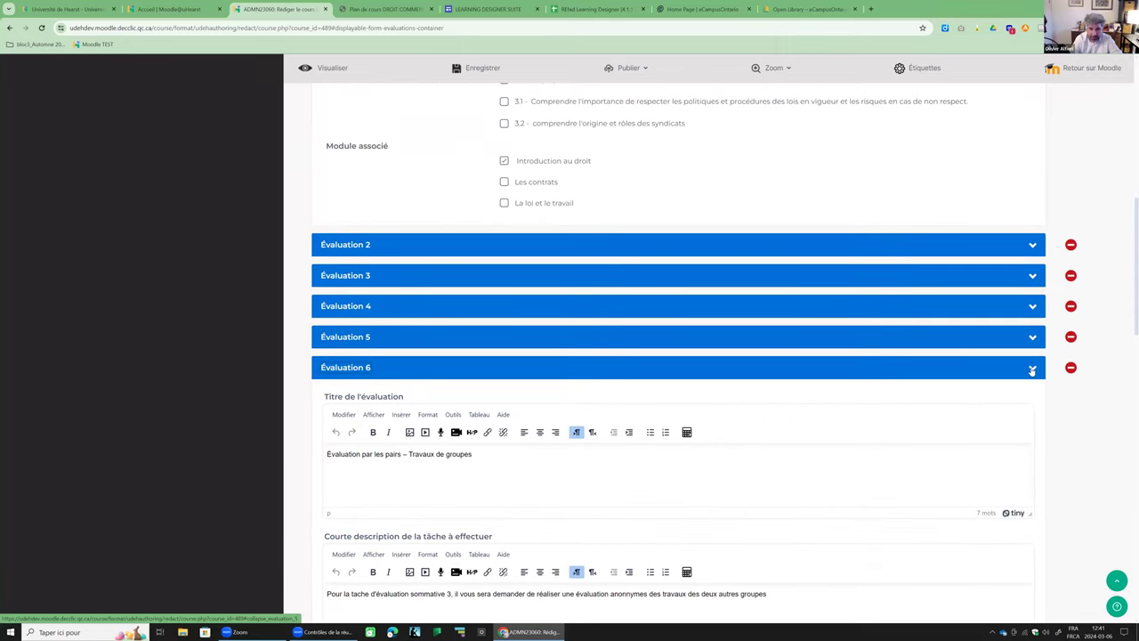
left_click(1033, 369)
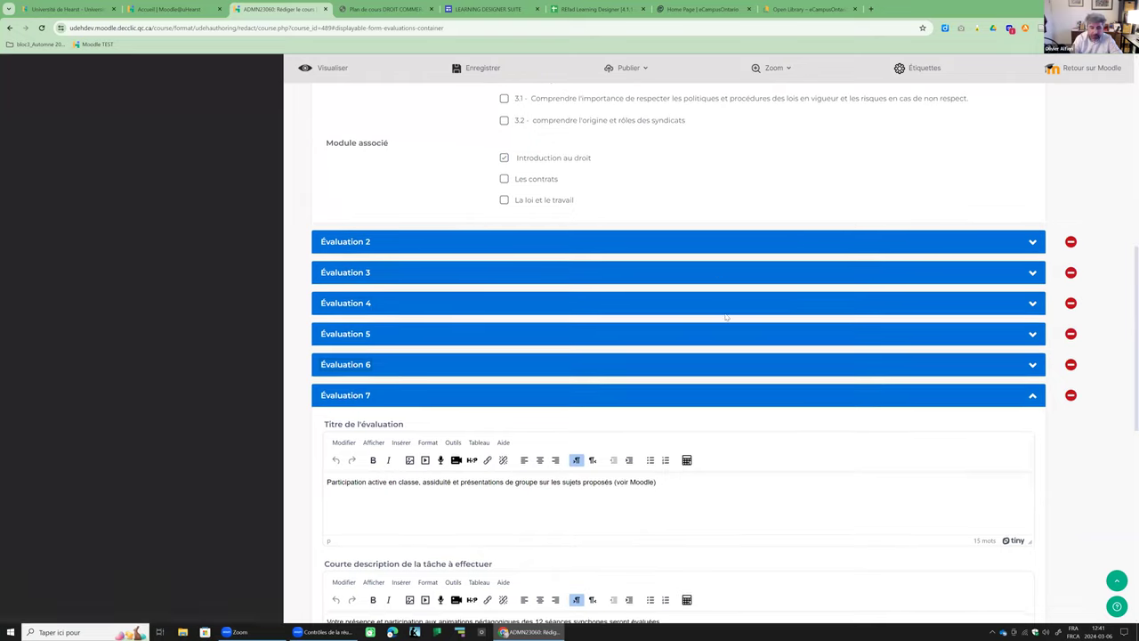
Review Évaluation 7's title, task description, weighting, targeted learning objectives and associated module choices.
scroll(712, 311, "down", 1)
scroll(425, 403, "down", 4)
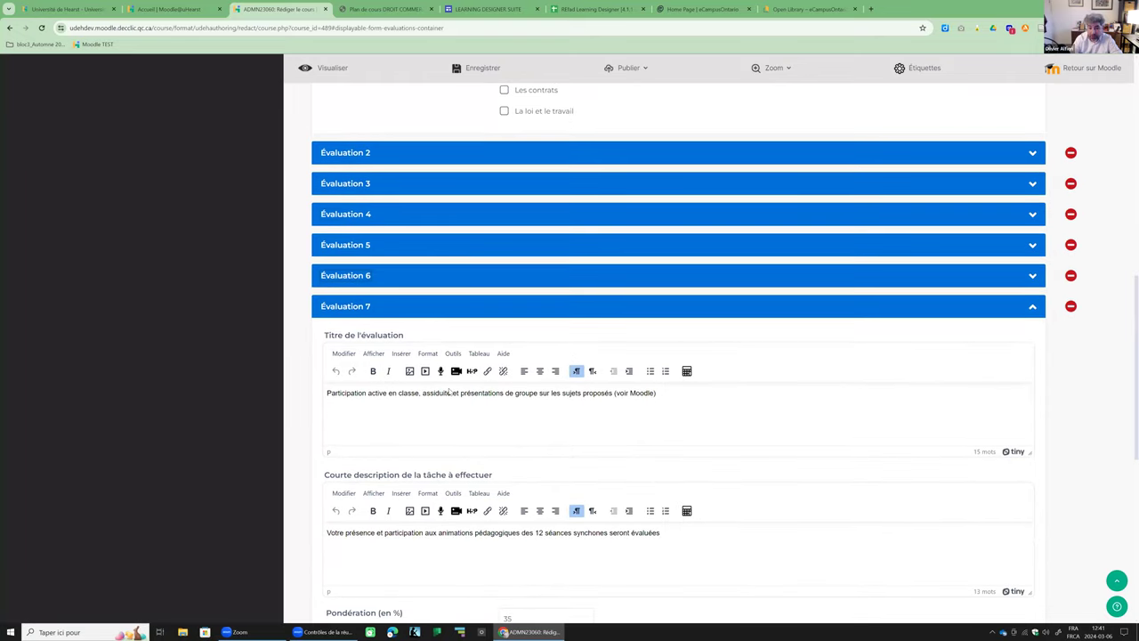
scroll(523, 360, "down", 1)
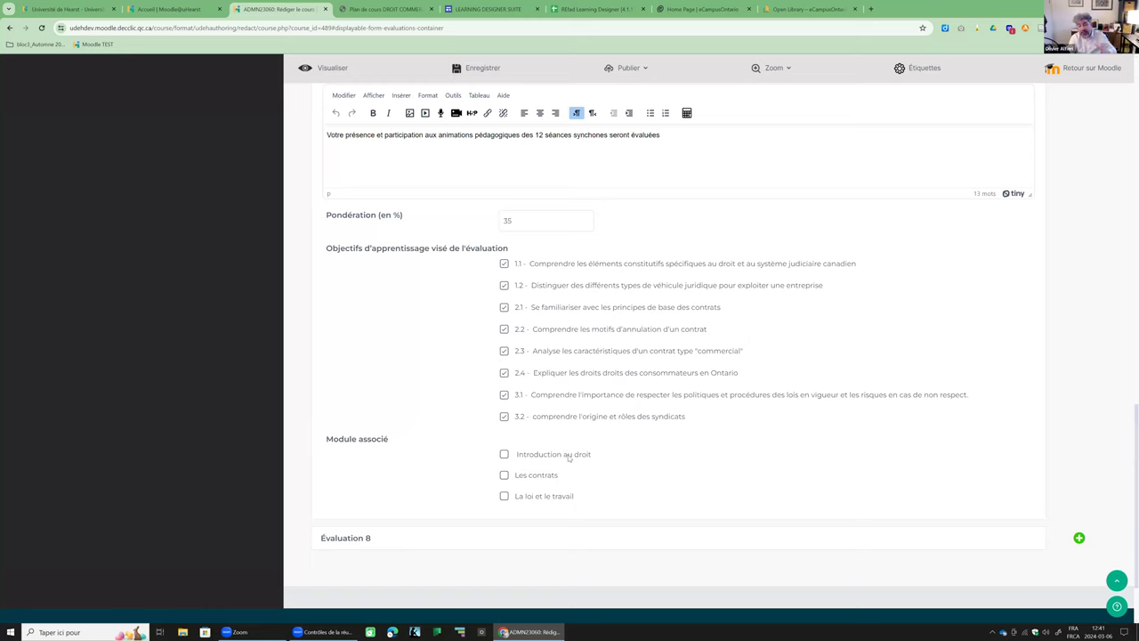
scroll(559, 432, "up", 1)
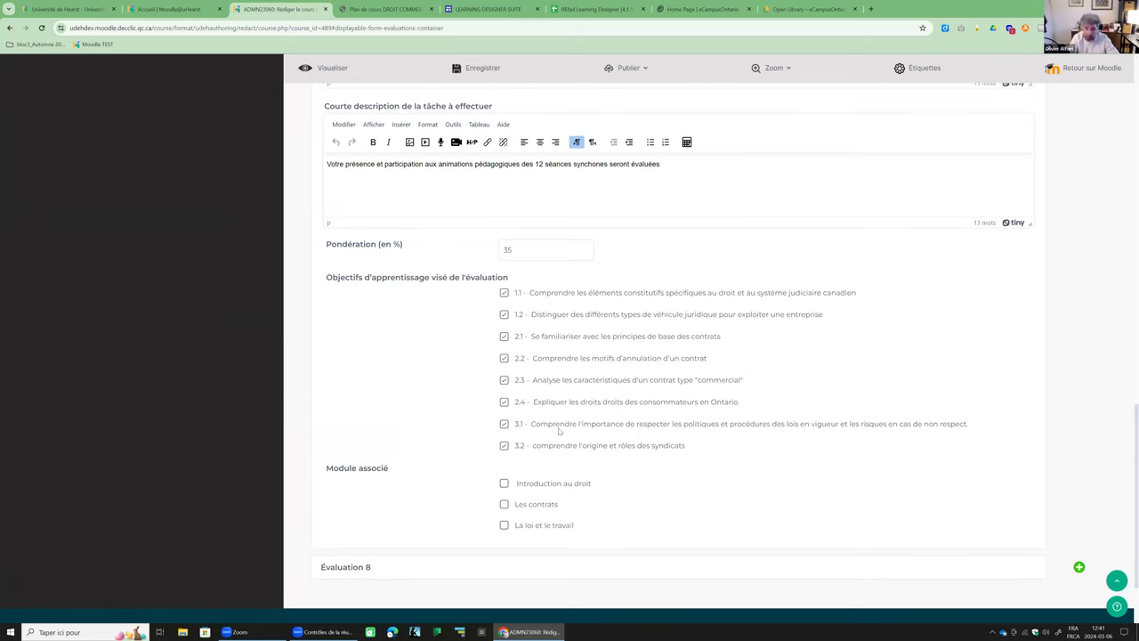
scroll(559, 432, "up", 3)
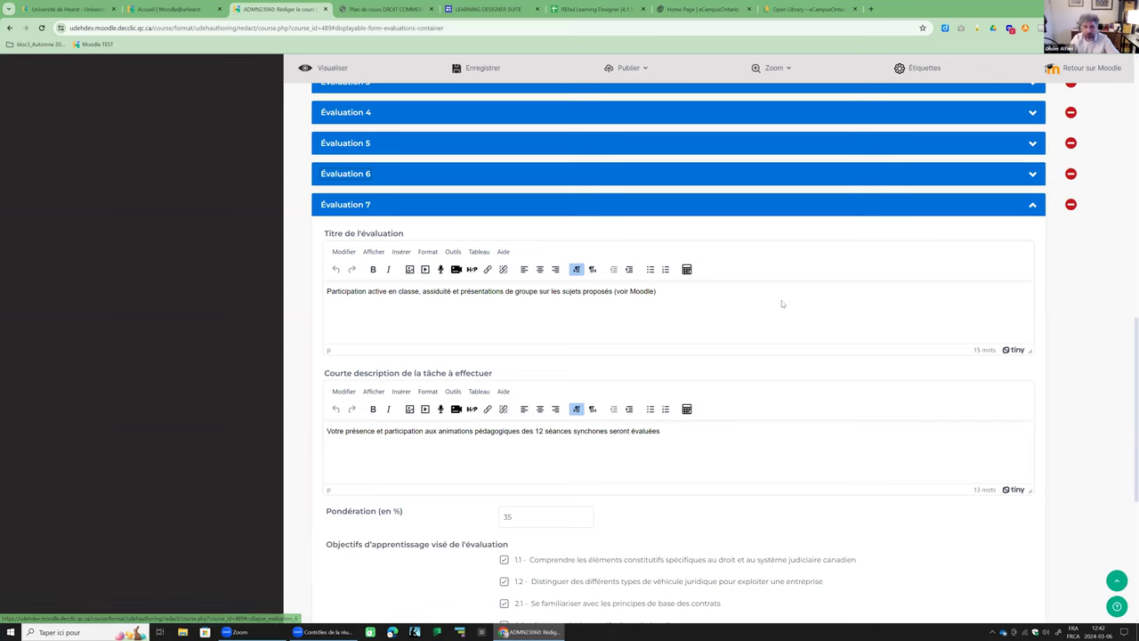
scroll(623, 379, "down", 1)
scroll(587, 427, "down", 1)
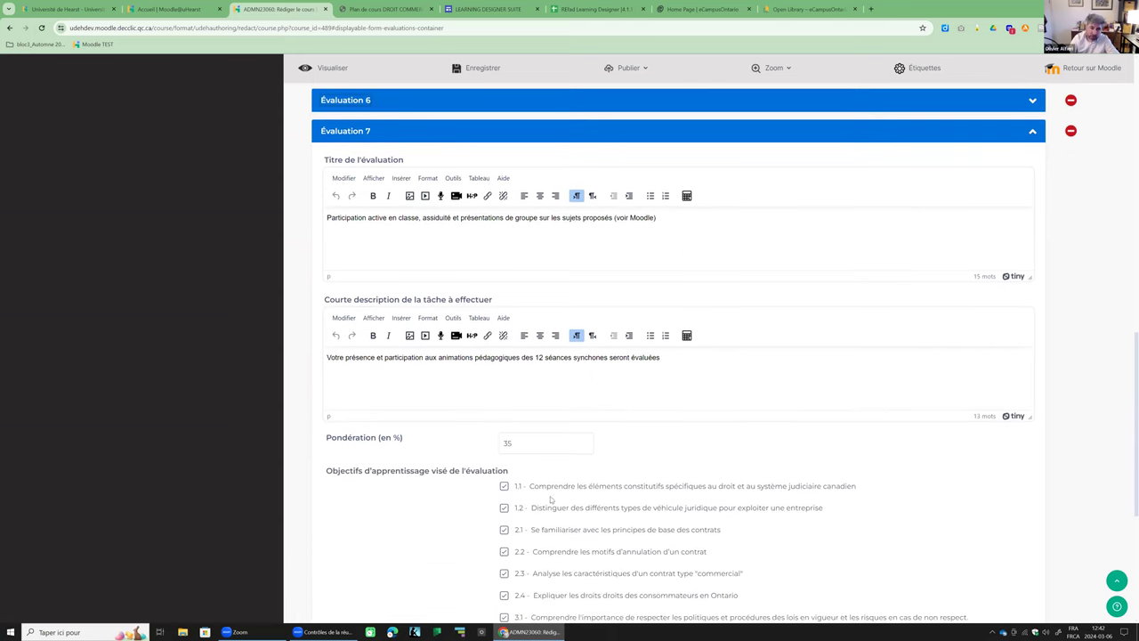
scroll(559, 499, "down", 2)
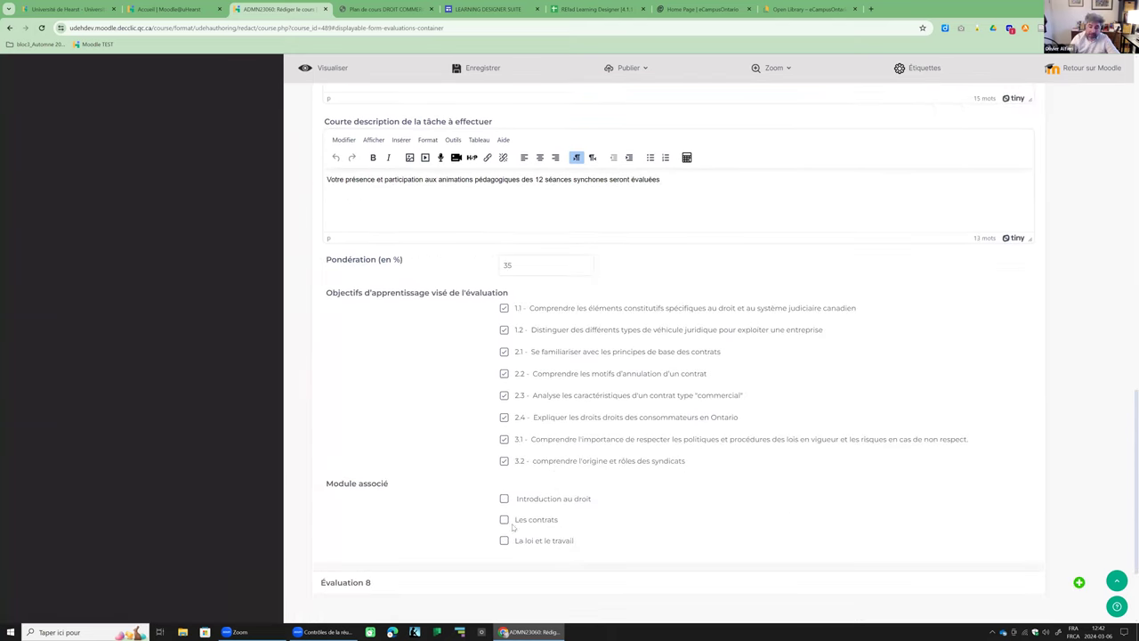
scroll(516, 481, "up", 3)
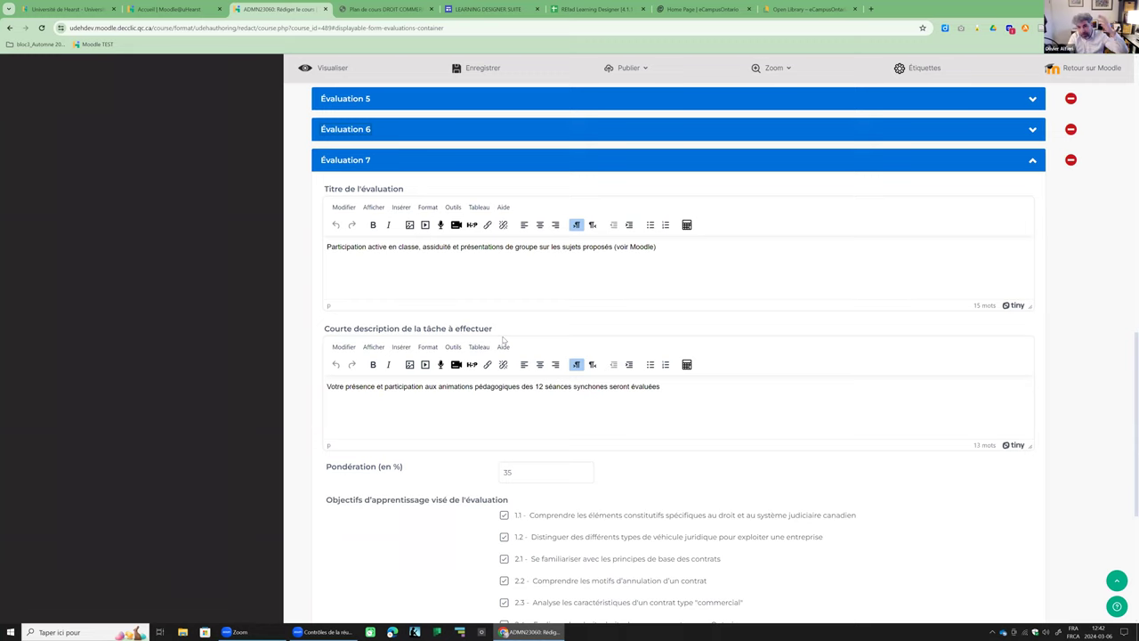
scroll(427, 365, "up", 3)
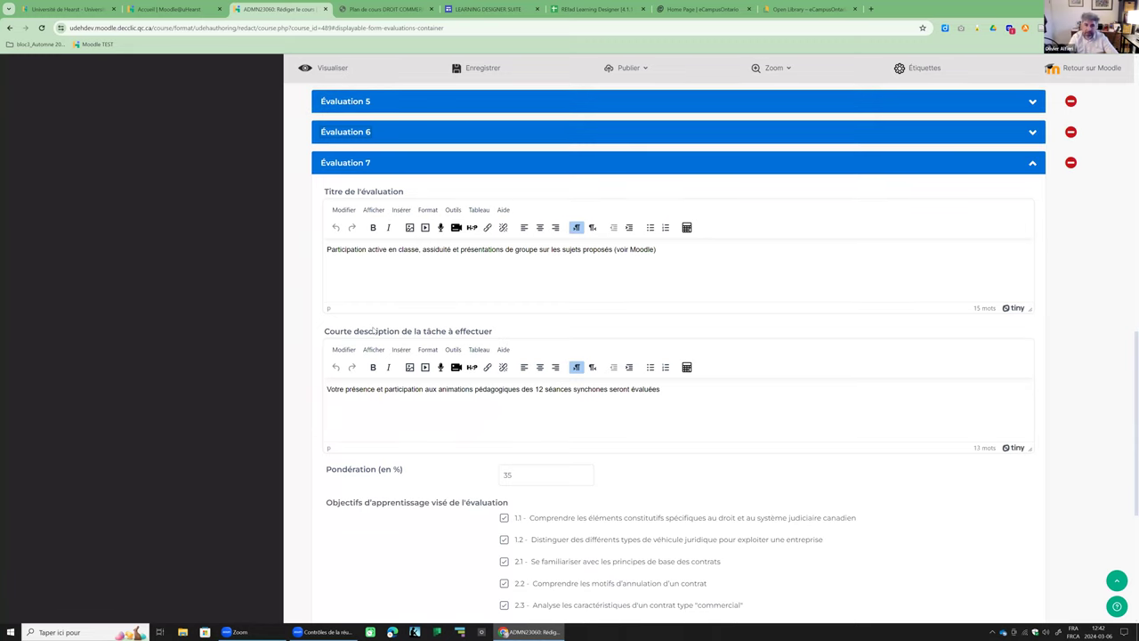
Save the DROIT COMMERCIAL course and publish the whole course.
scroll(370, 313, "up", 1)
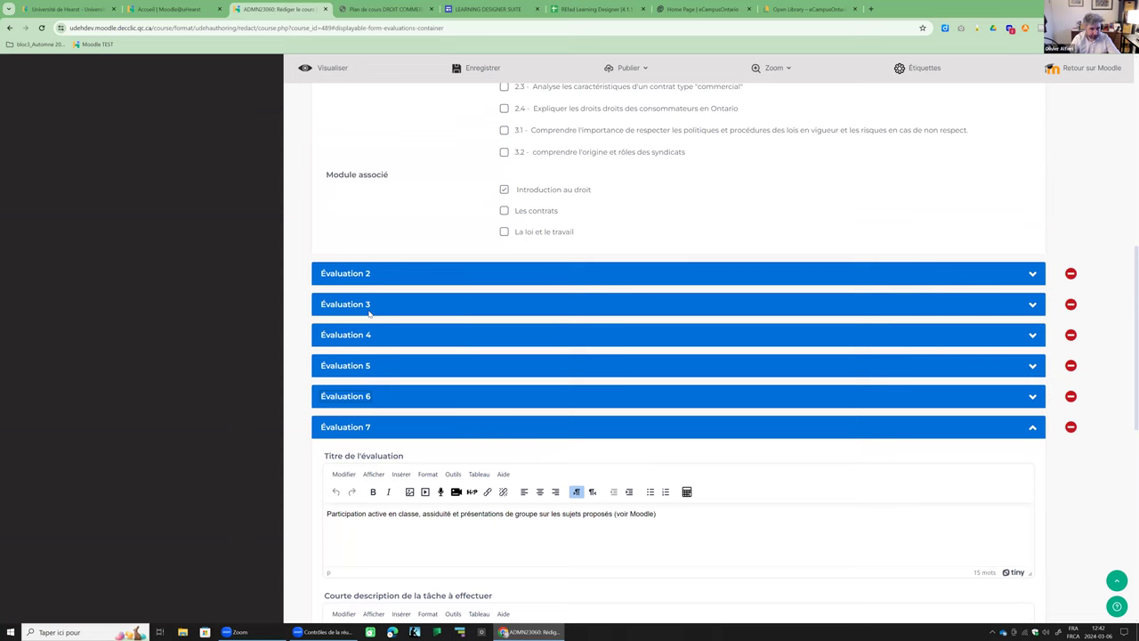
scroll(383, 302, "up", 1)
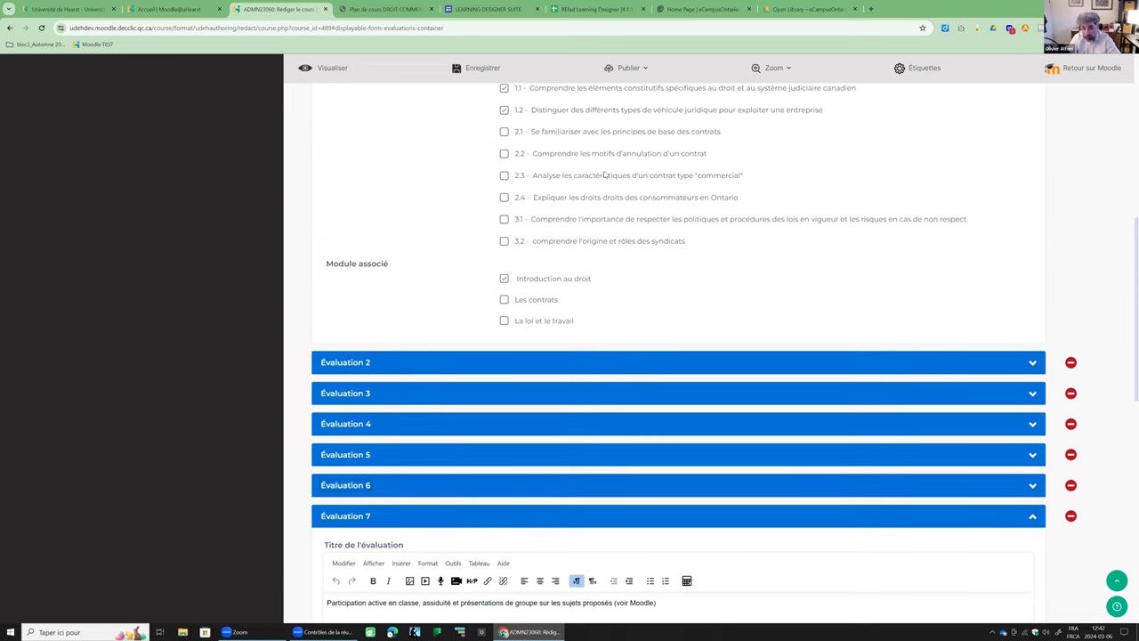
scroll(453, 324, "up", 6)
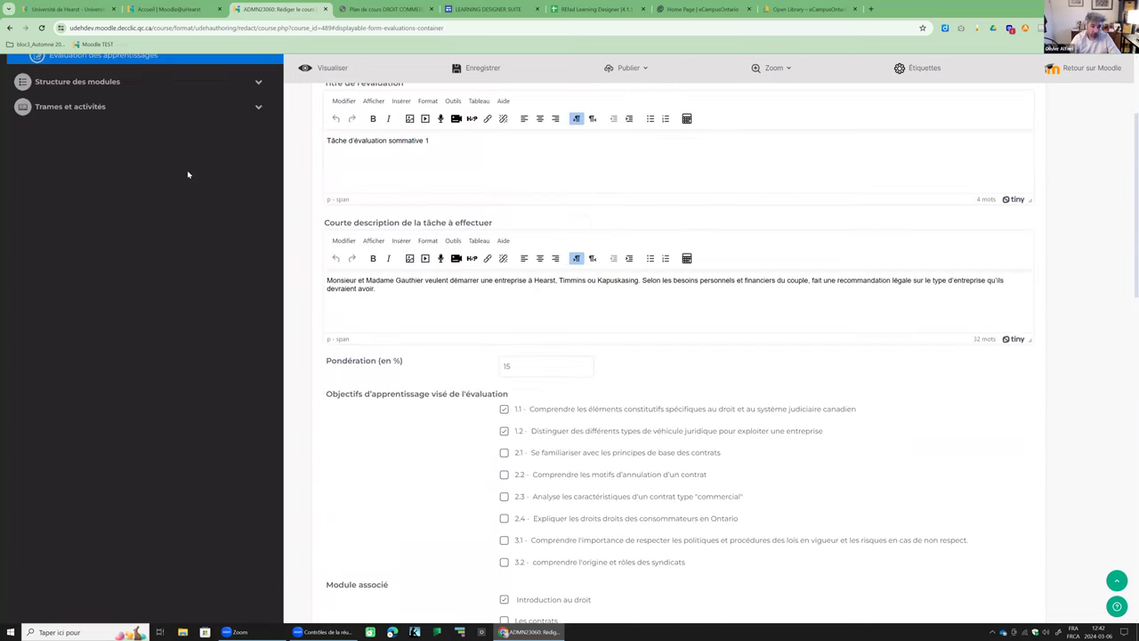
scroll(147, 164, "up", 1)
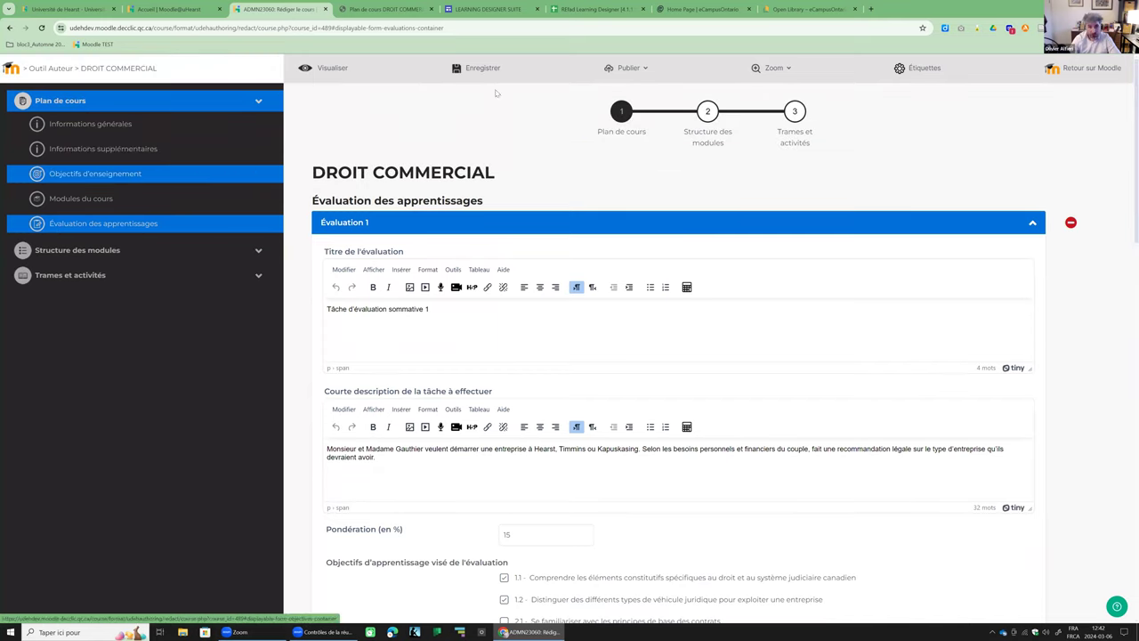
left_click(495, 75)
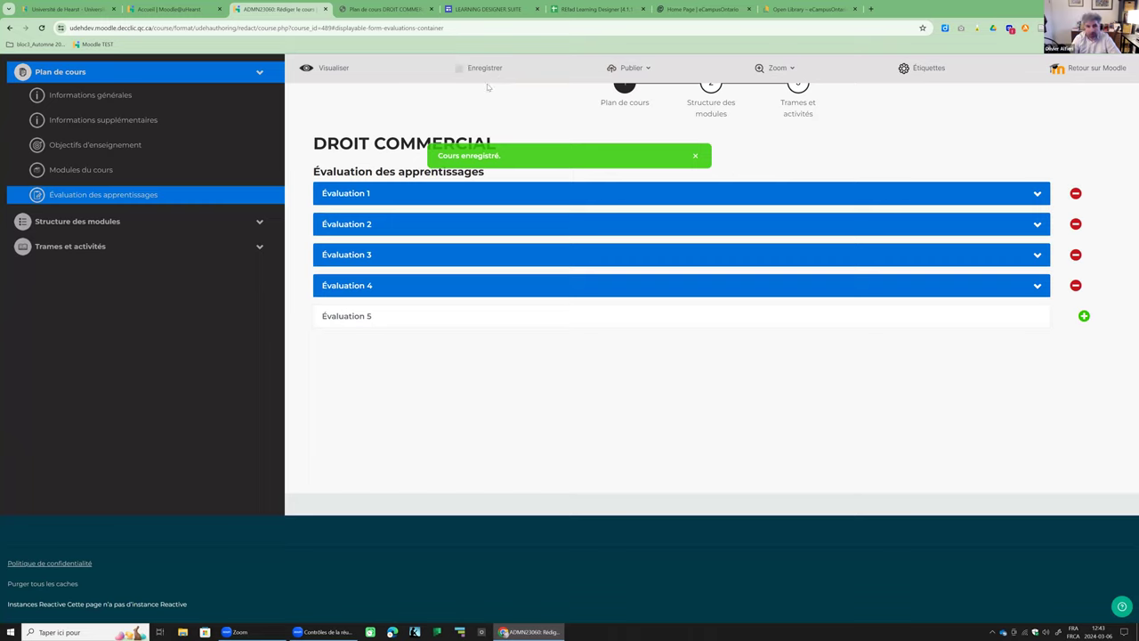
left_click(646, 74)
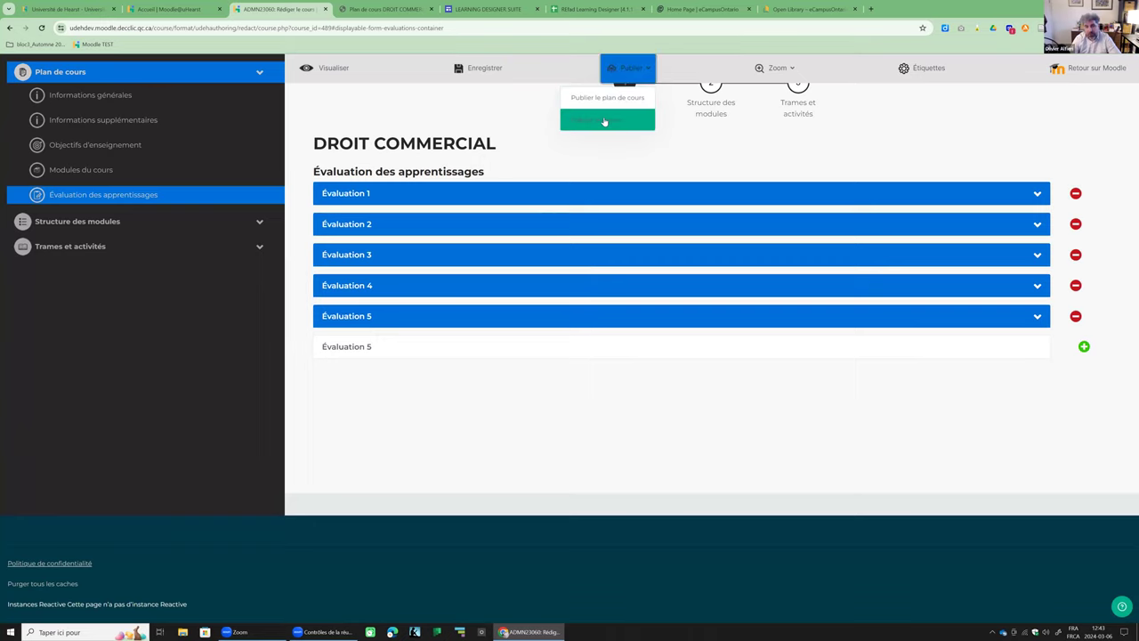
left_click(604, 122)
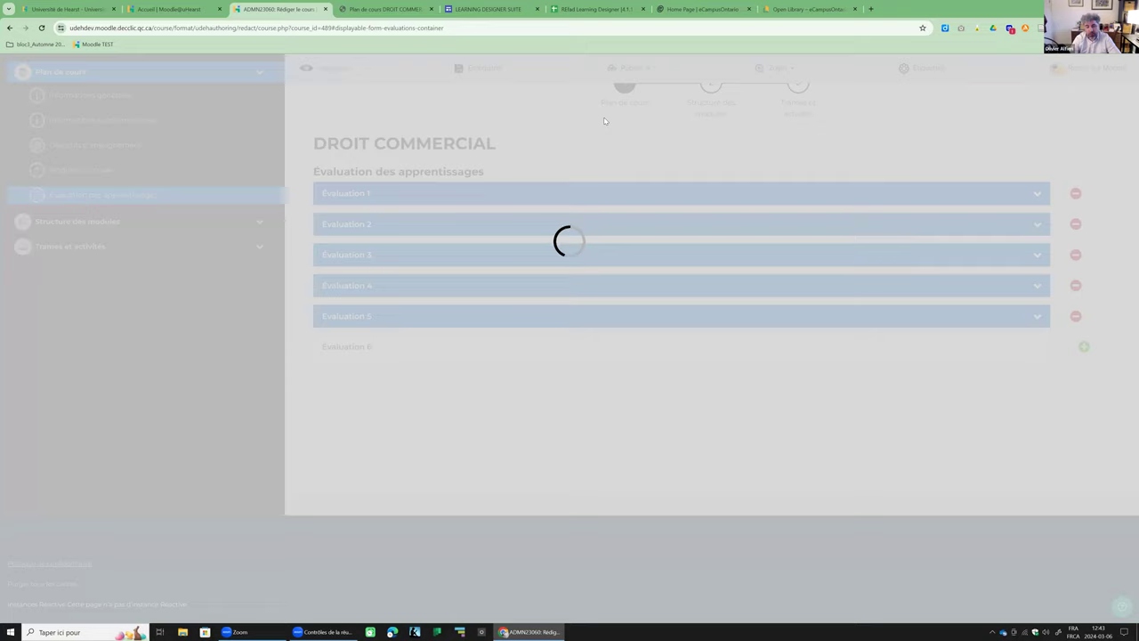
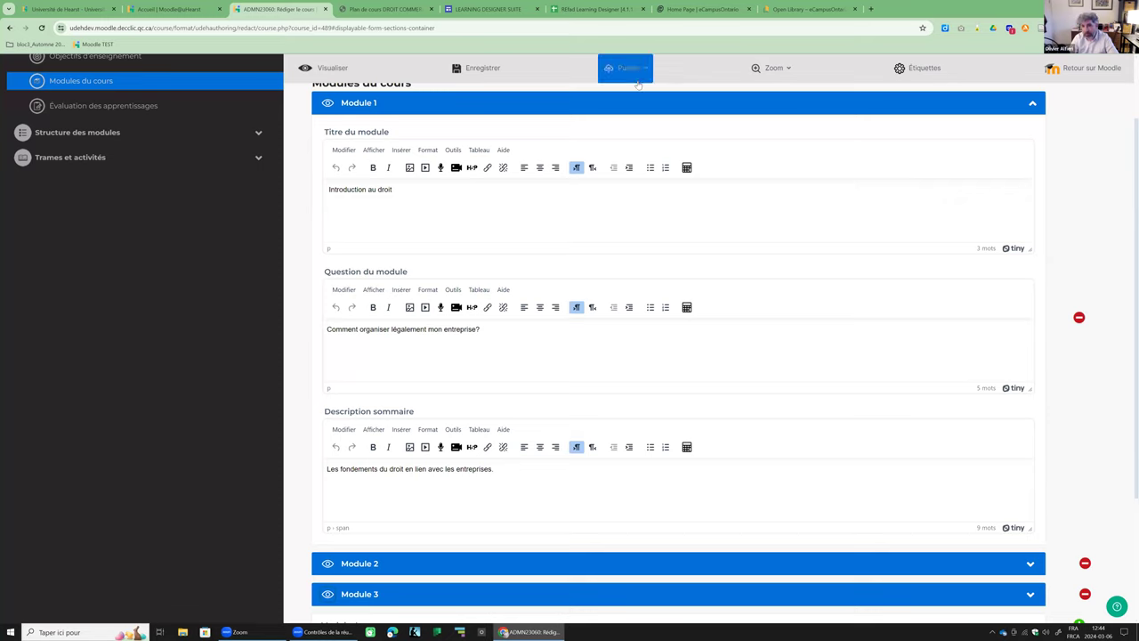
Show the publishing options for the course plan and the whole course.
left_click(626, 70)
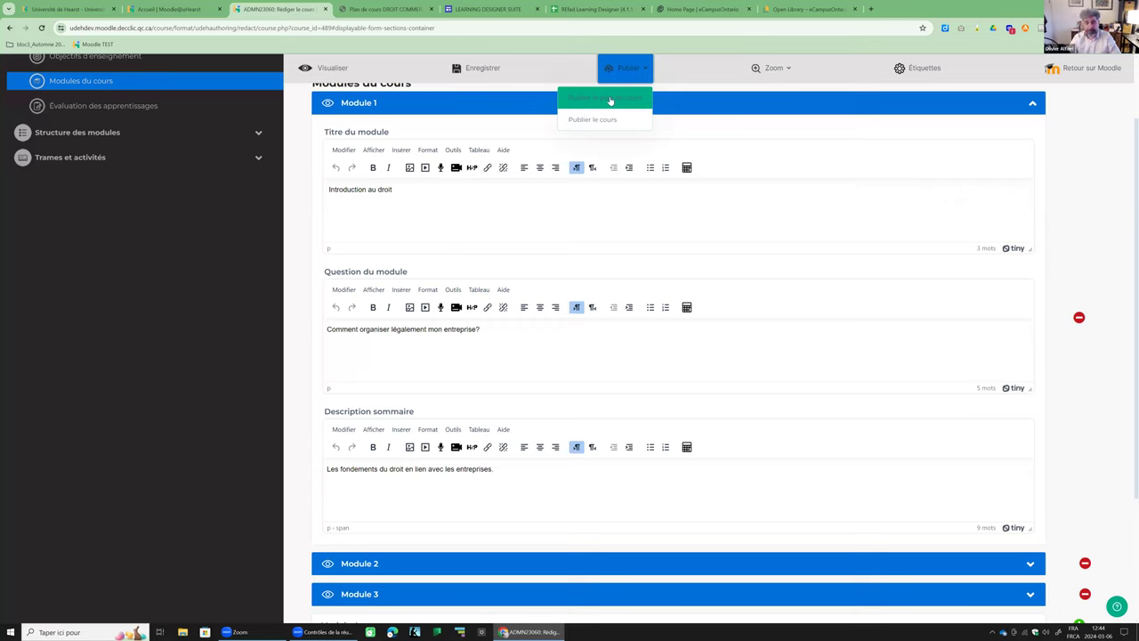
left_click(571, 103)
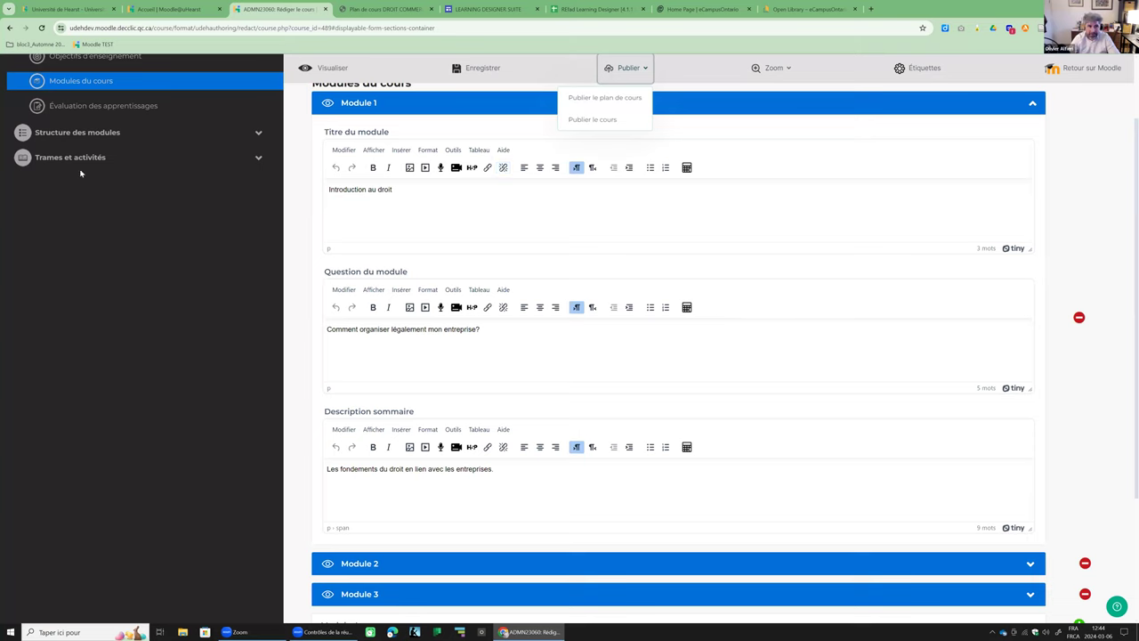
Open Module 1 under Structure des modules, leaving the Modules du cours page without saving.
left_click(84, 134)
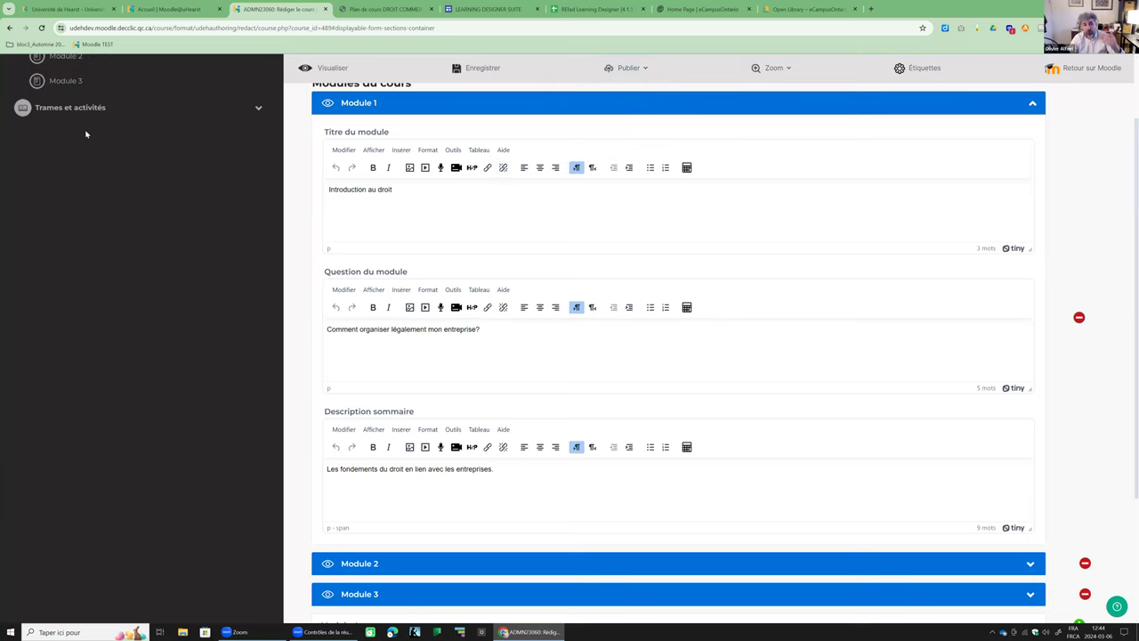
scroll(98, 169, "up", 2)
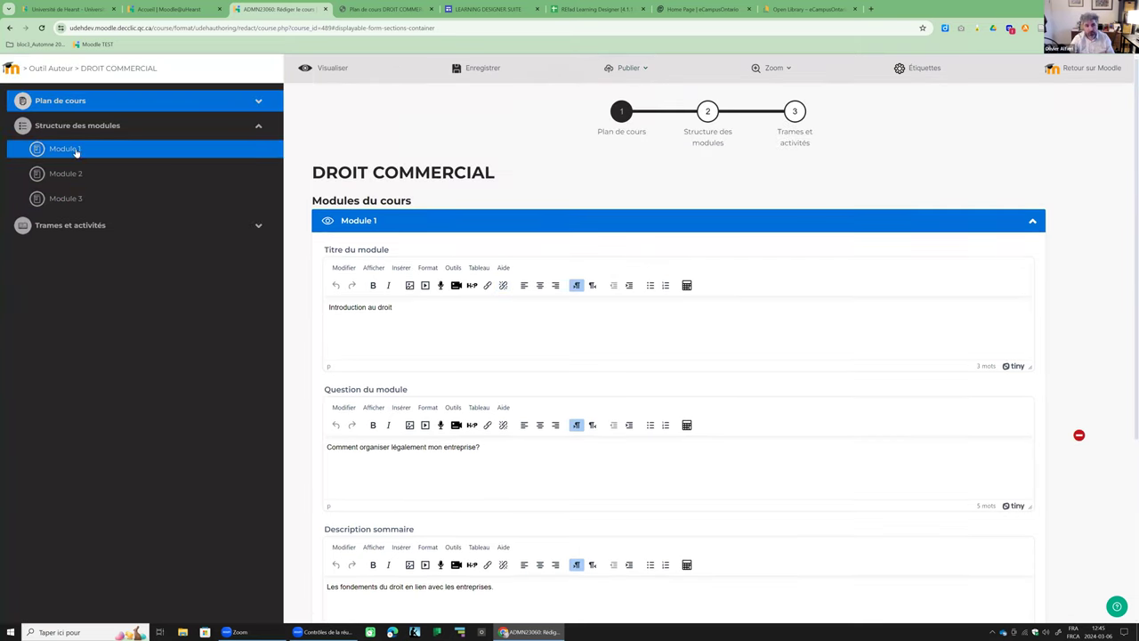
left_click(77, 151)
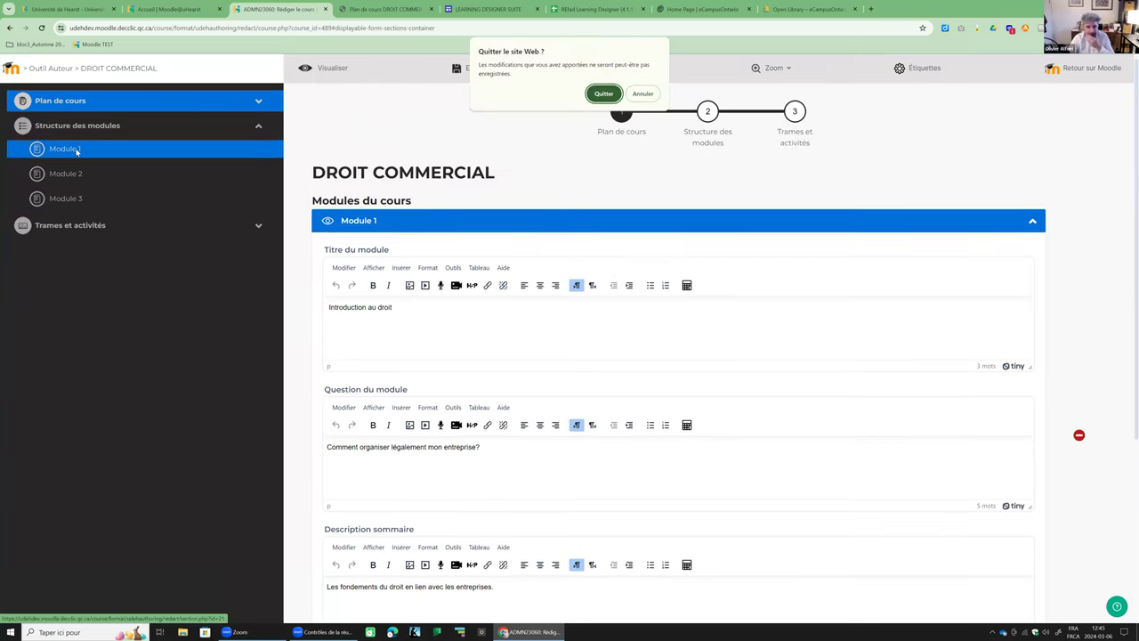
left_click(601, 95)
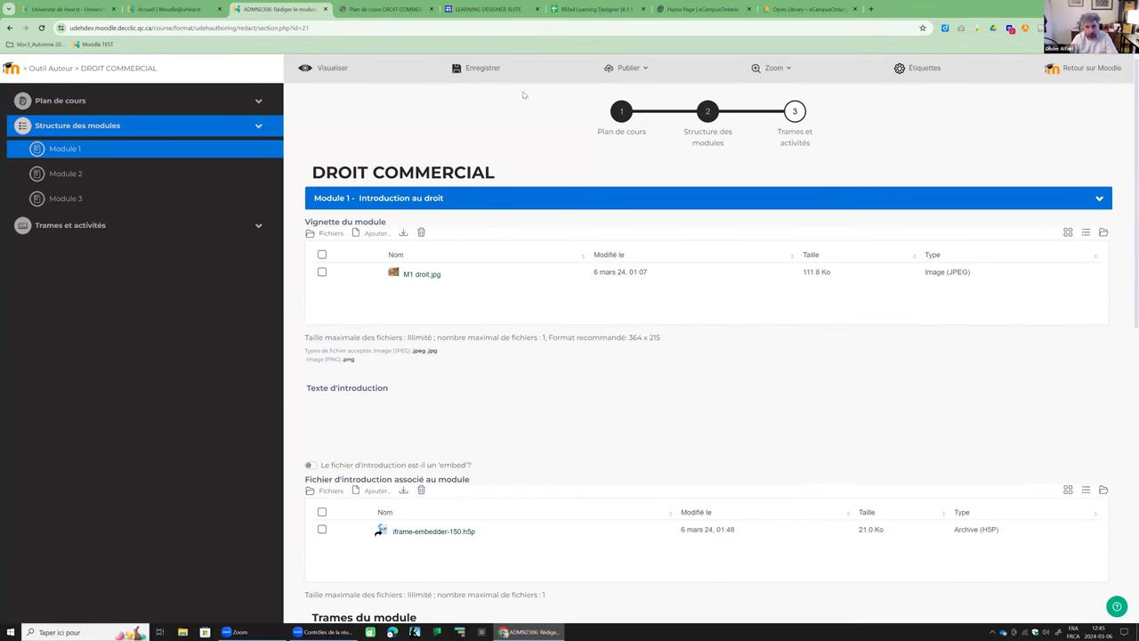
Review Module 1's question, short description and summative evaluation, plus its thumbnail and introduction text.
left_click(405, 201)
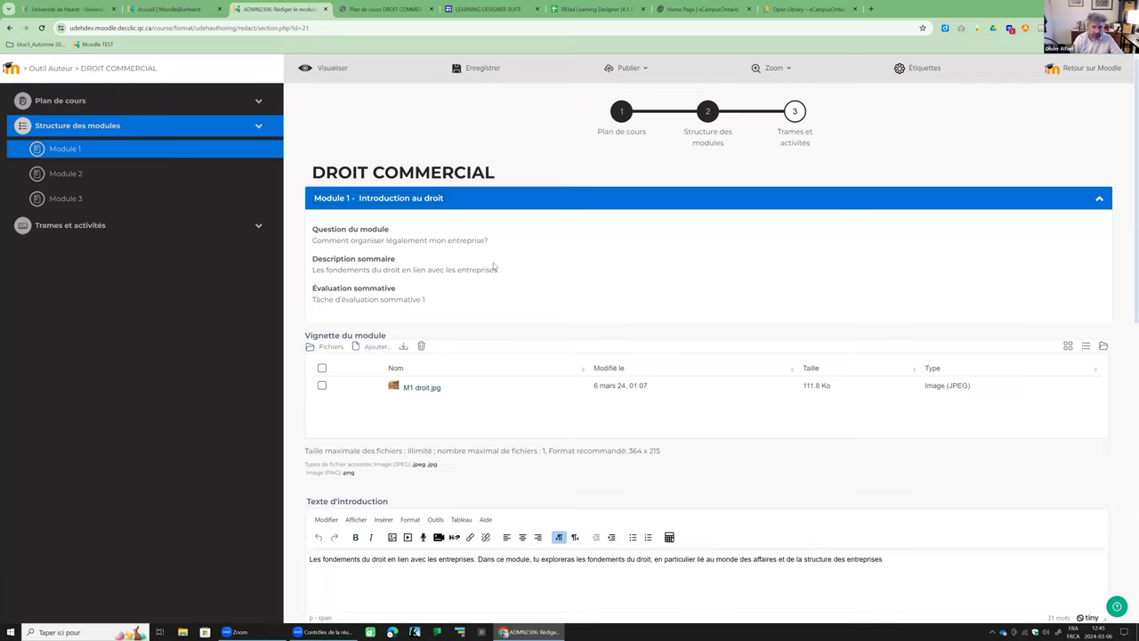
left_click(1099, 200)
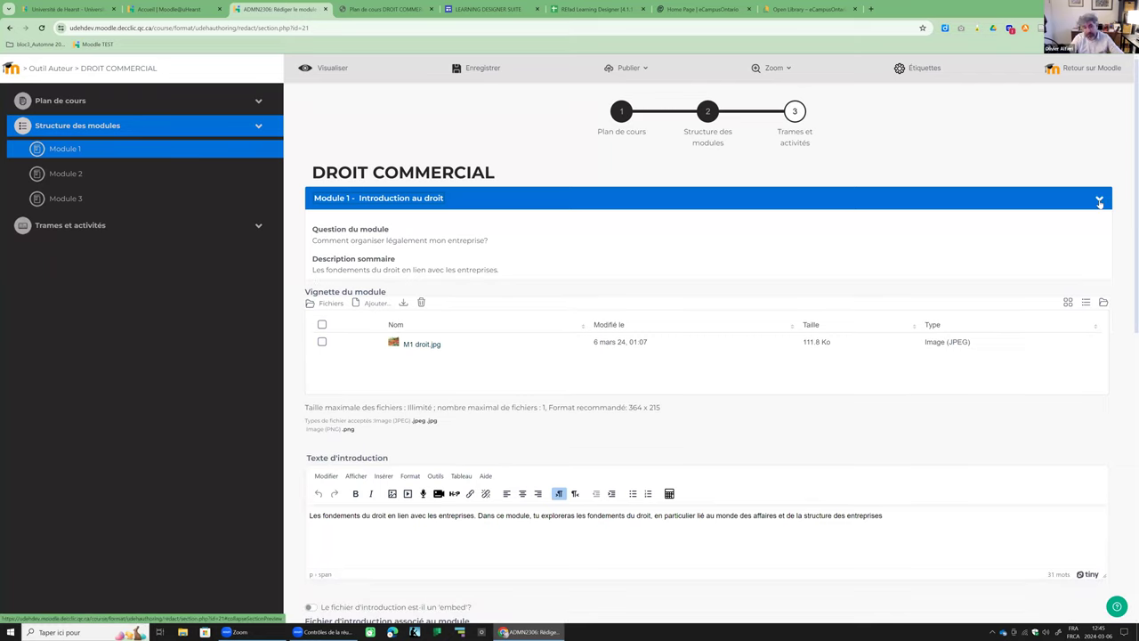
scroll(504, 355, "down", 2)
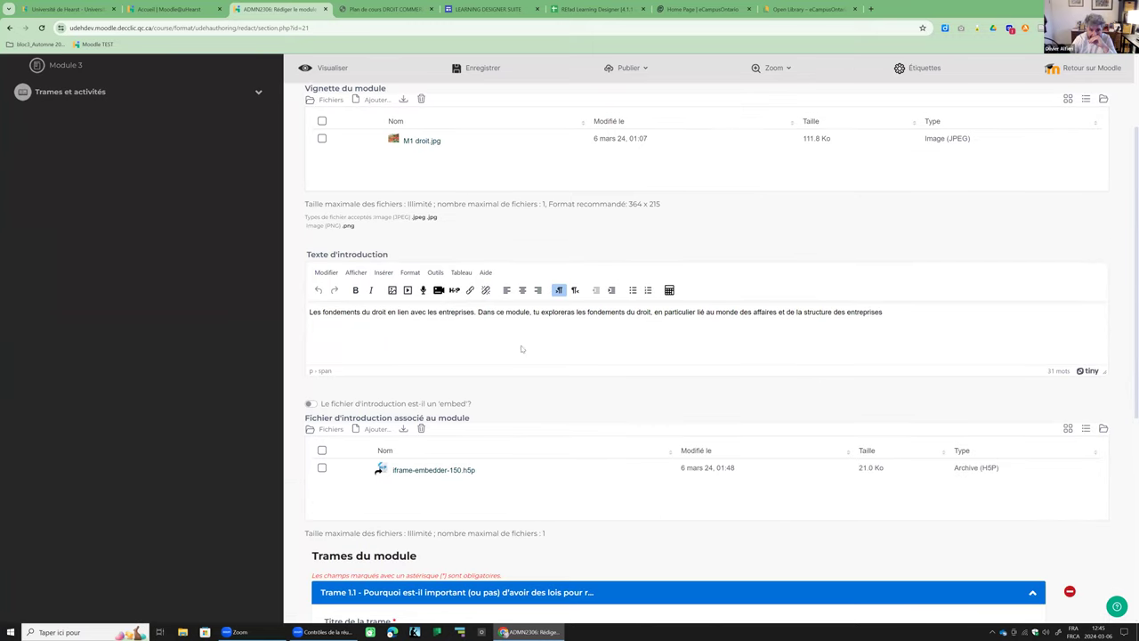
scroll(525, 337, "down", 2)
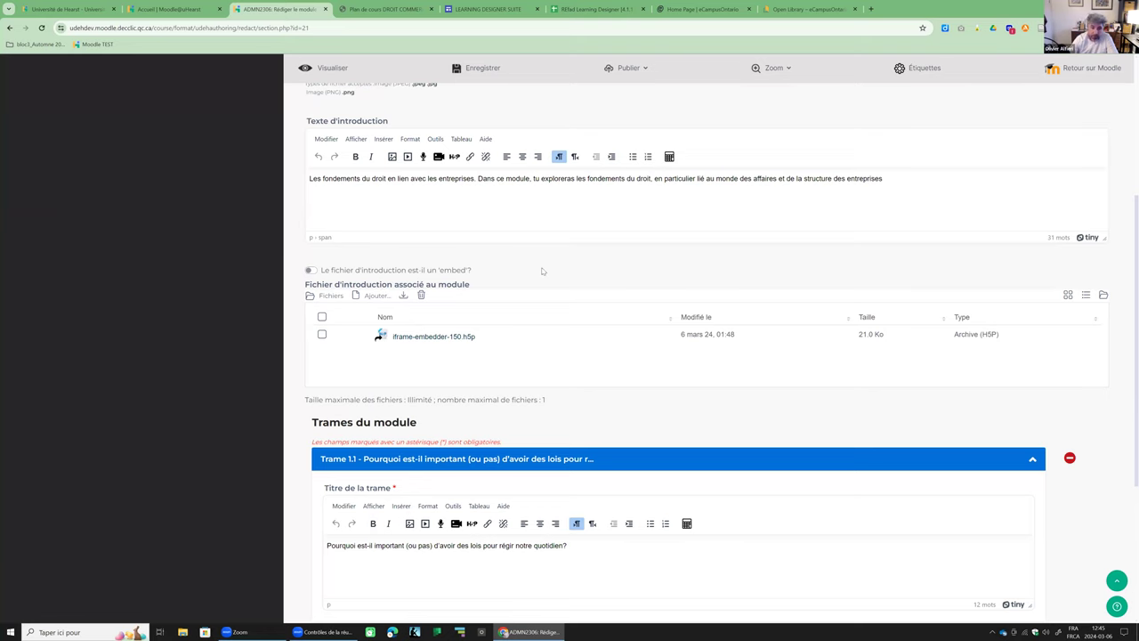
Browse the content bank for Module 1's introduction file down to the DROIT COMMERCIAL folder, then close the file picker without choosing.
left_click(370, 296)
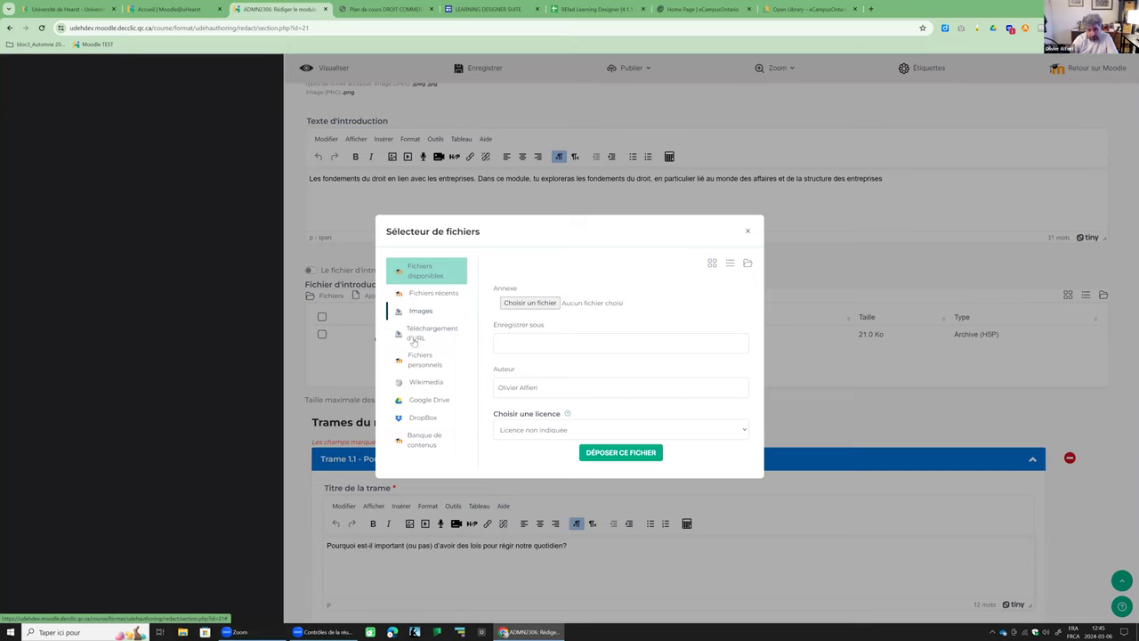
left_click(425, 448)
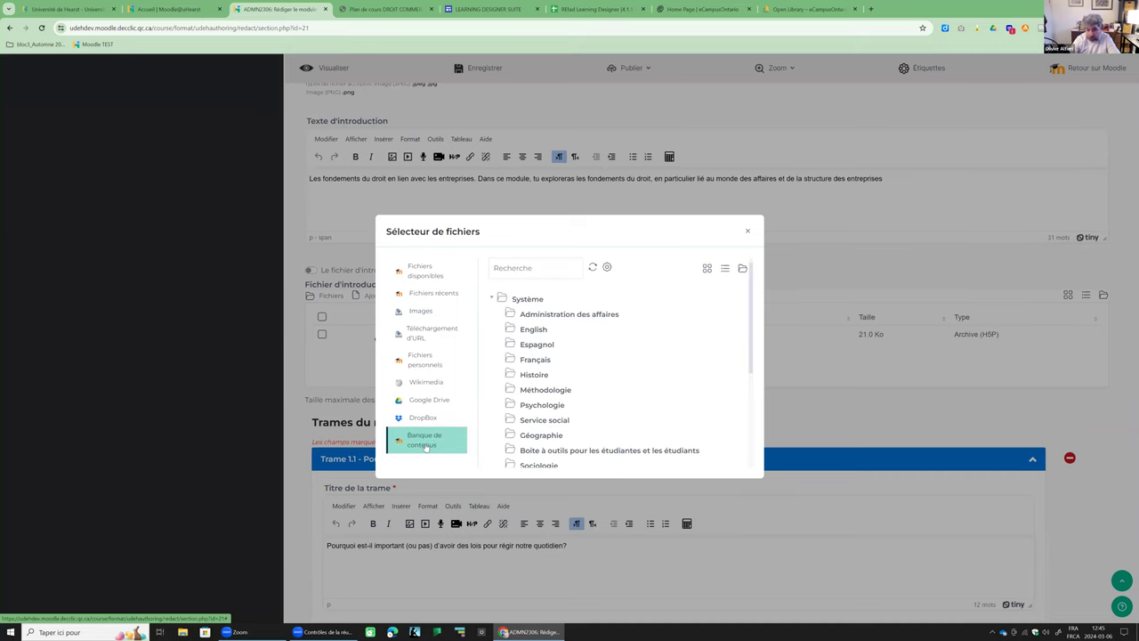
scroll(570, 365, "down", 5)
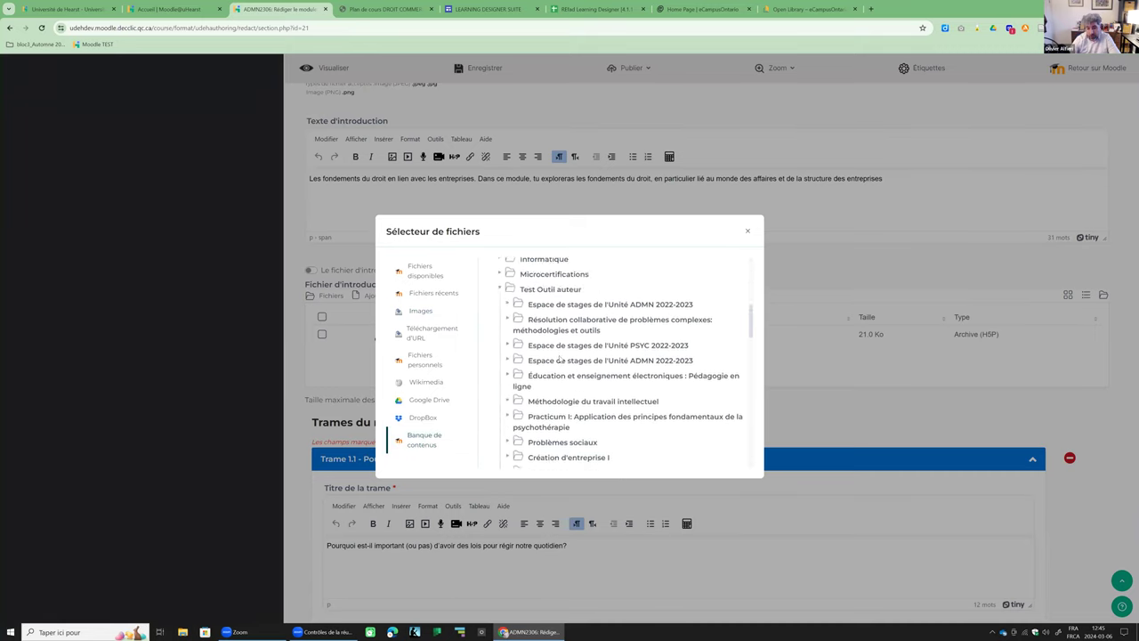
scroll(560, 359, "down", 5)
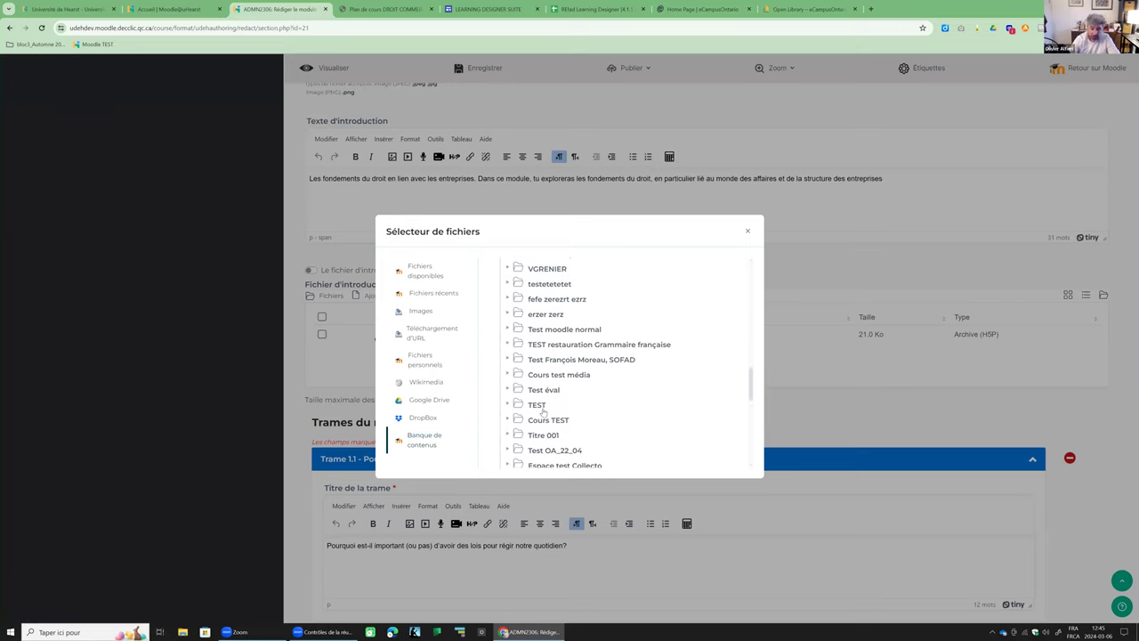
scroll(546, 405, "down", 2)
scroll(546, 405, "down", 8)
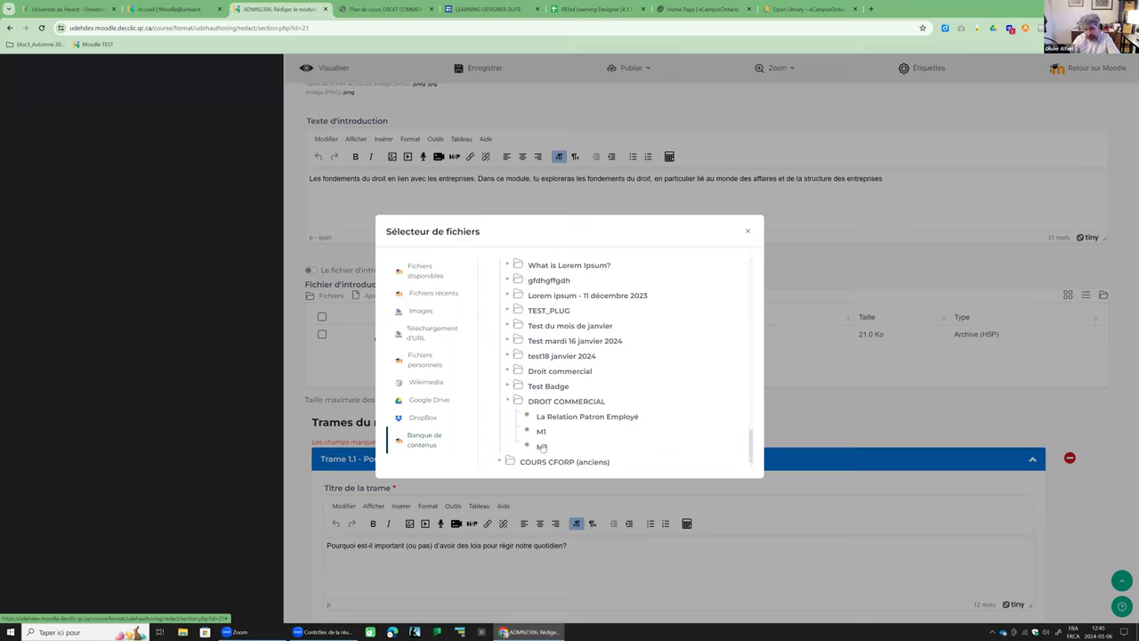
left_click(748, 232)
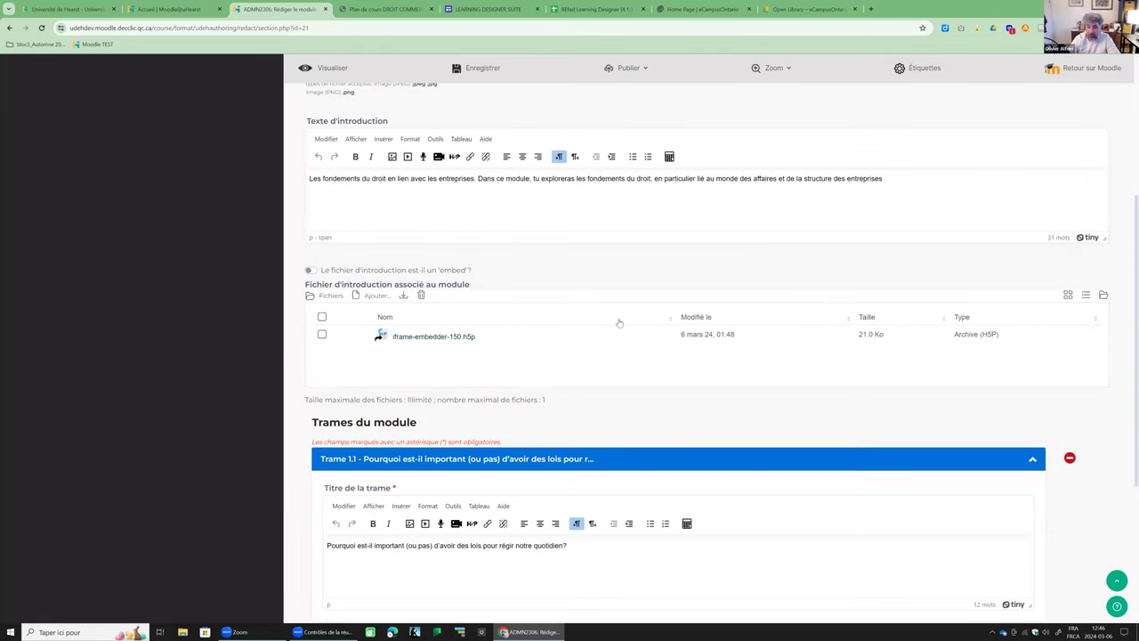
Review Module 1's thumbnail, introduction text and associated file, along with the titles of Trame 1.1 and Trame 1.2.
scroll(521, 381, "up", 2)
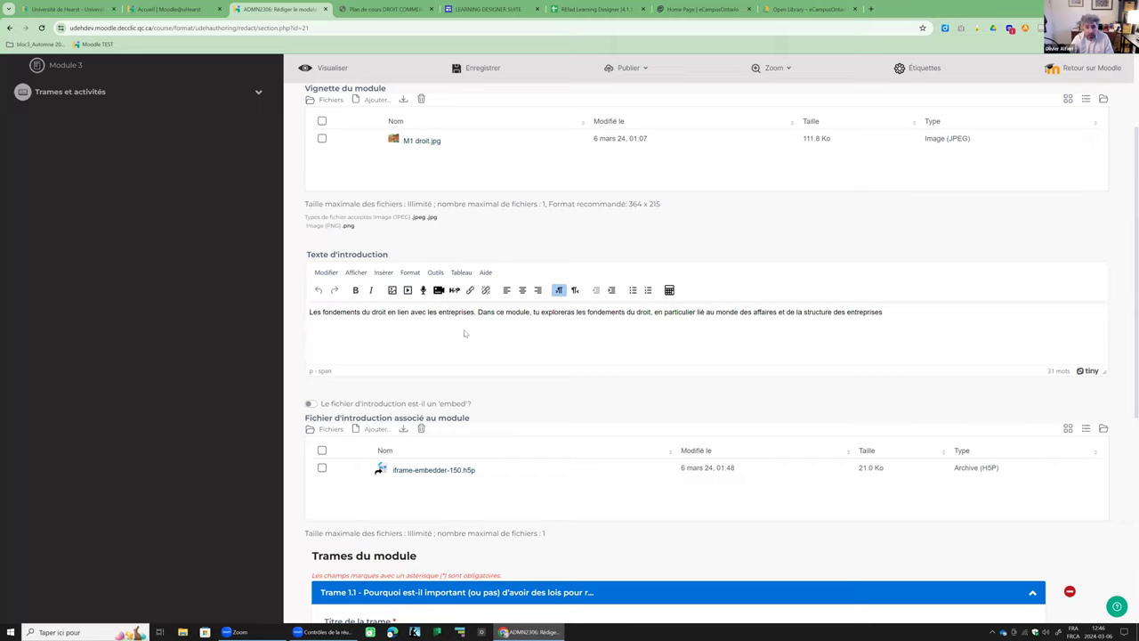
scroll(465, 294, "up", 3)
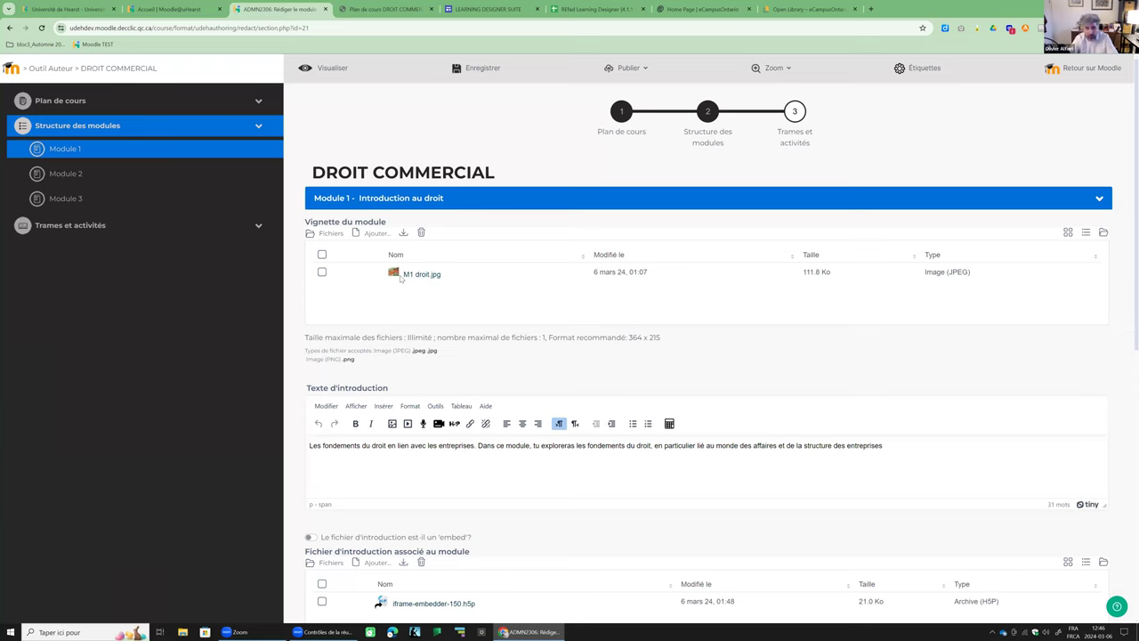
scroll(401, 278, "down", 3)
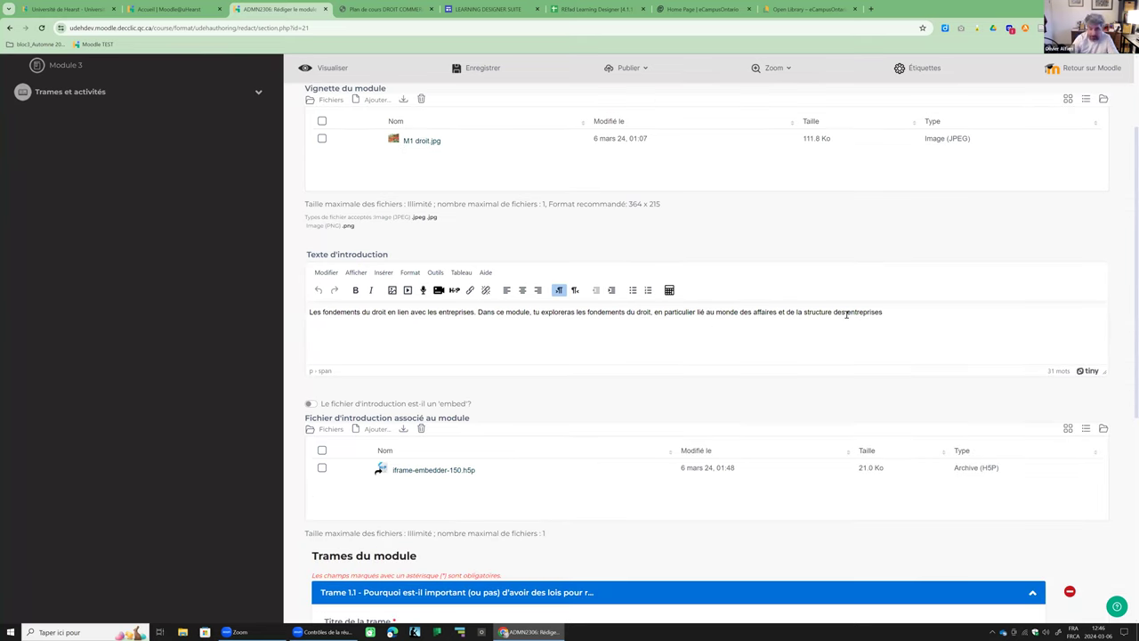
scroll(749, 339, "down", 5)
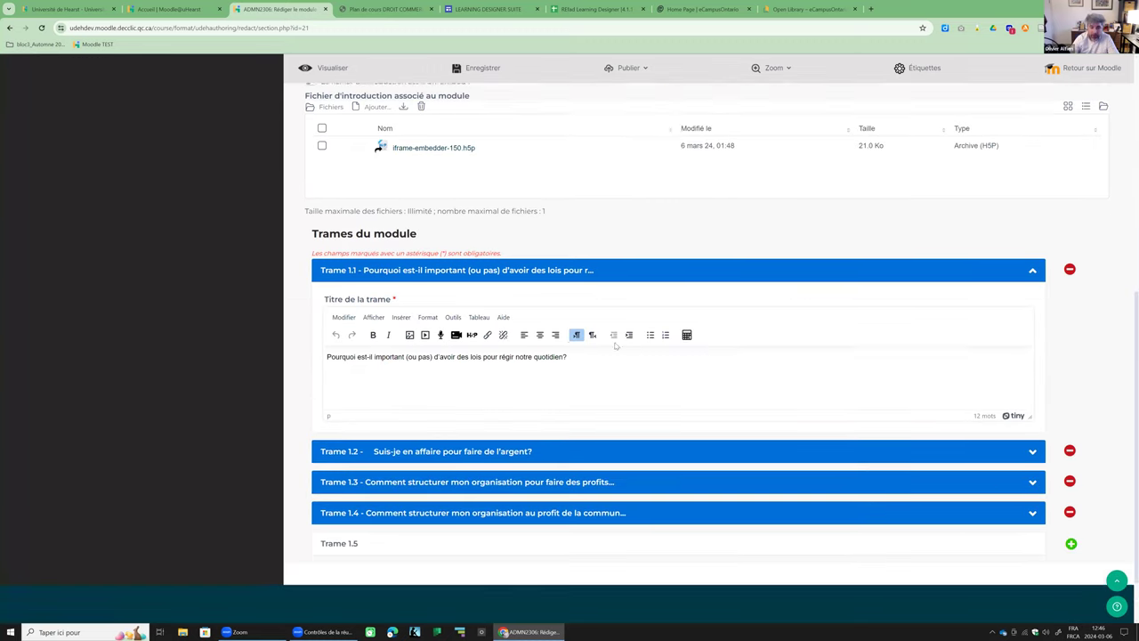
scroll(615, 347, "down", 1)
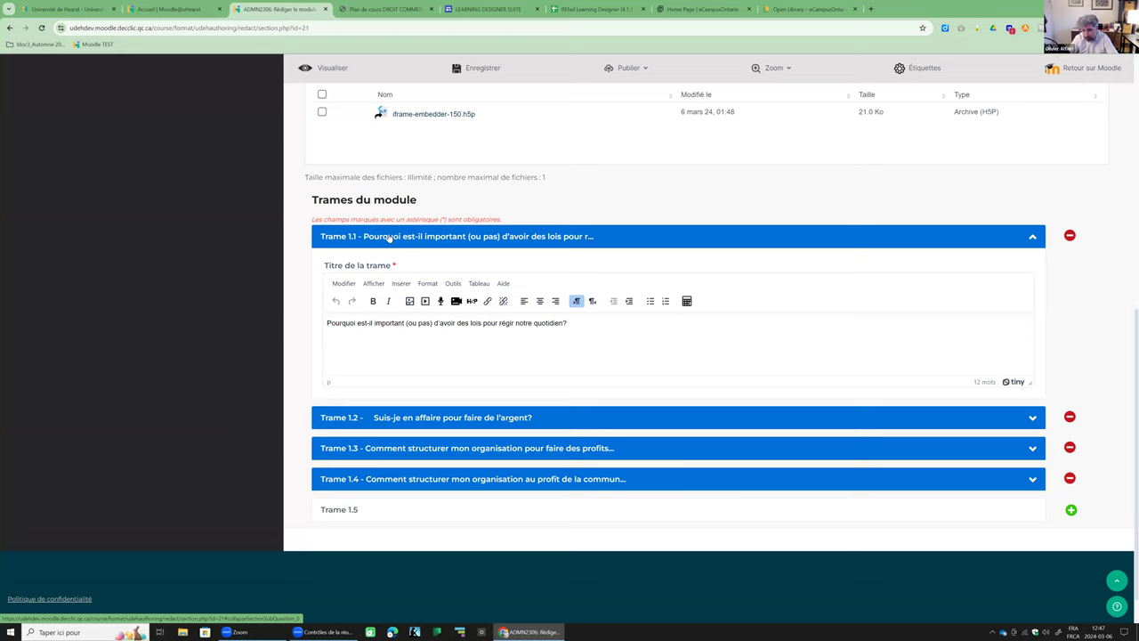
left_click(418, 419)
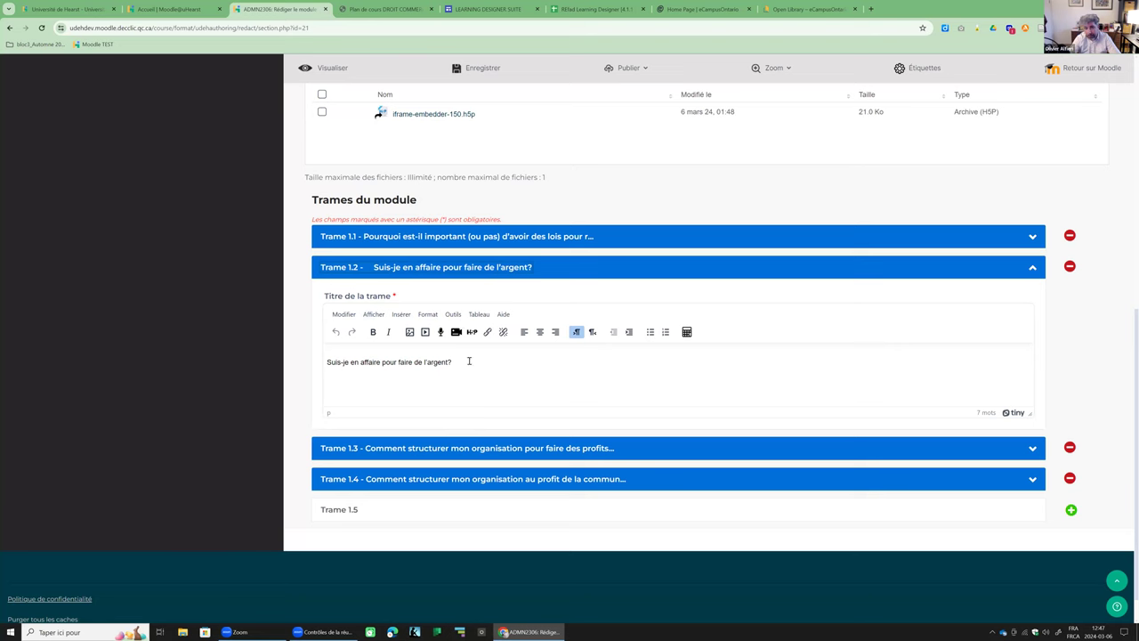
Open Module 2 under Structure des modules and review its thumbnail, introduction text, associated file and list of trames.
scroll(217, 287, "up", 2)
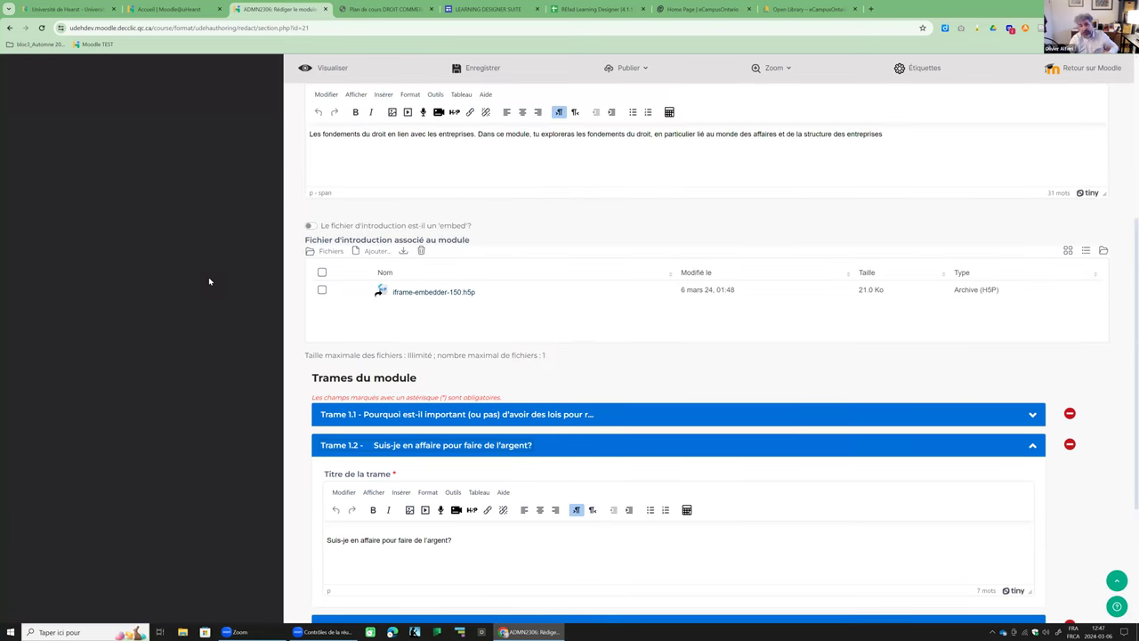
scroll(210, 281, "up", 3)
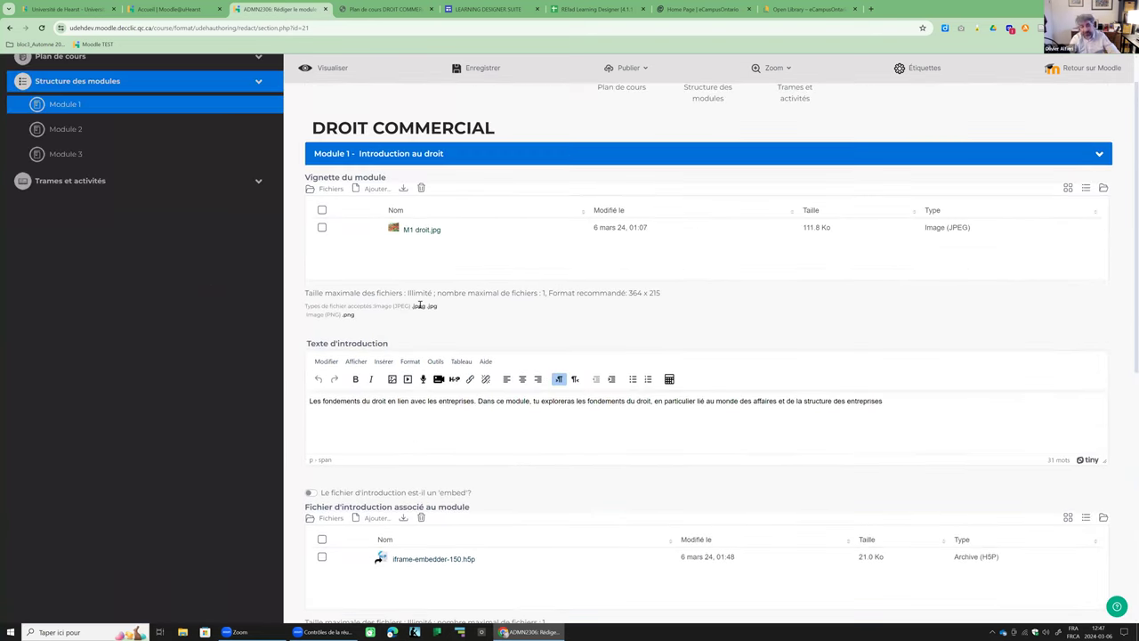
left_click(79, 129)
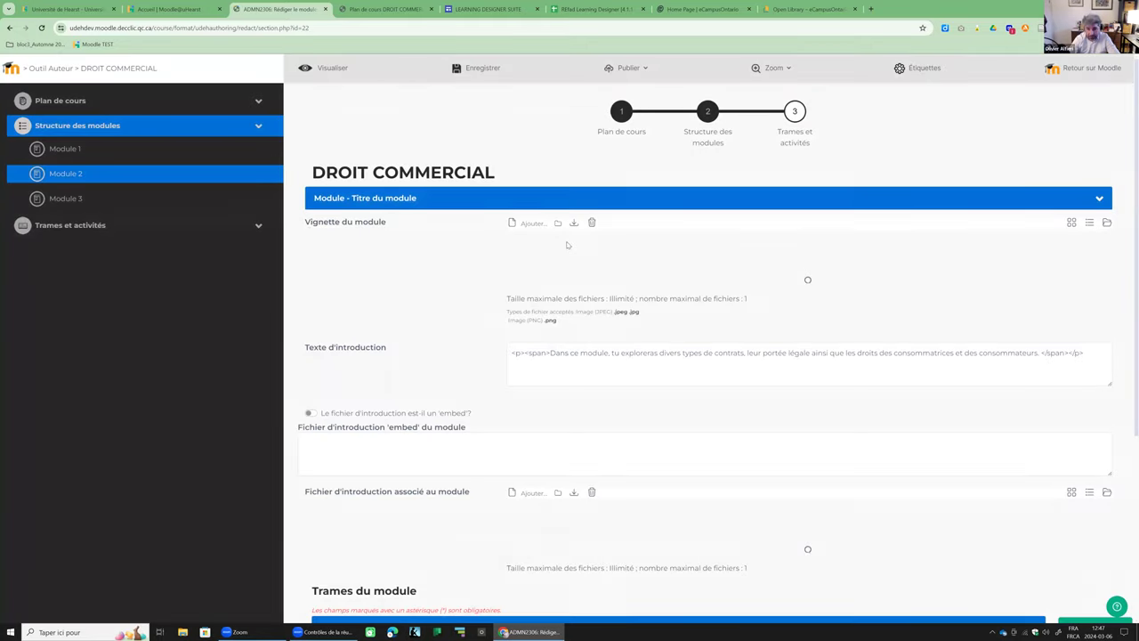
scroll(415, 285, "down", 2)
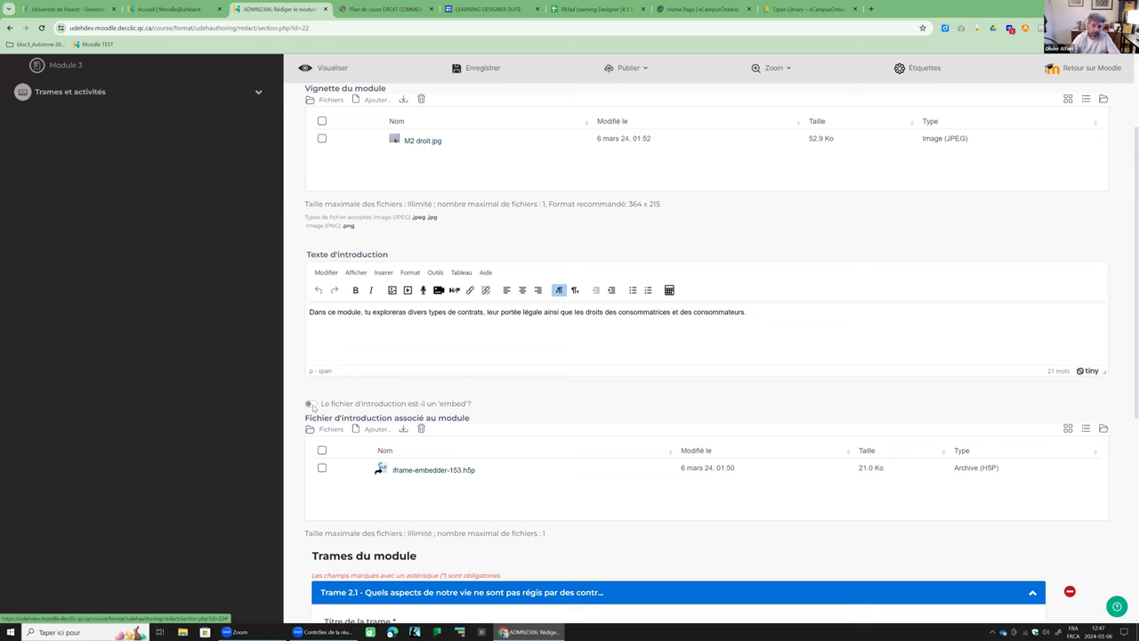
scroll(418, 443, "down", 3)
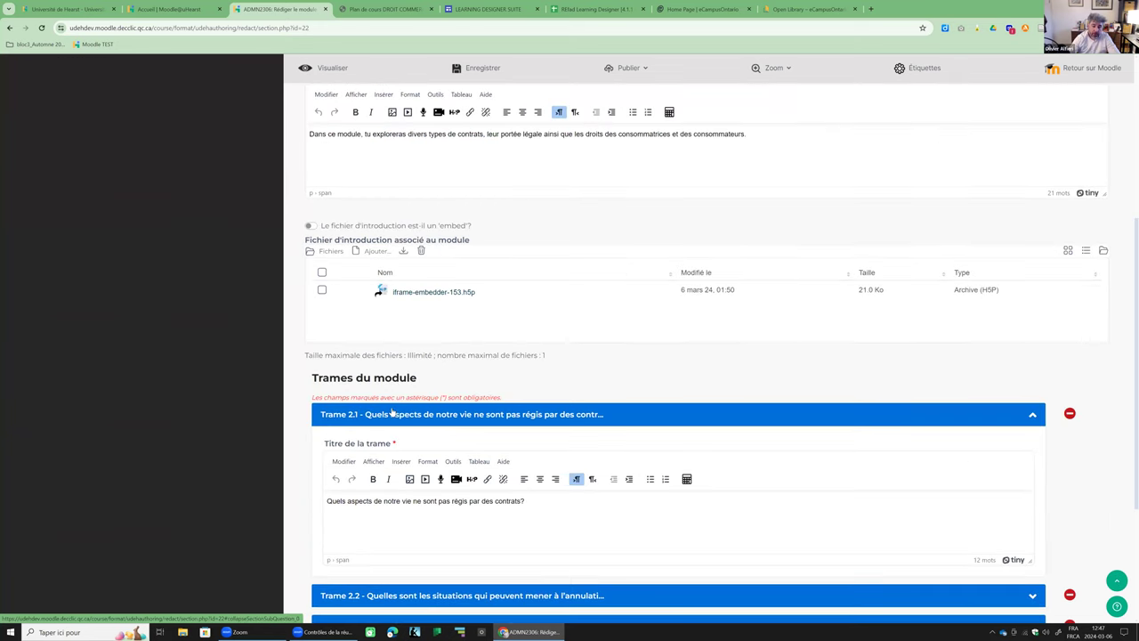
scroll(485, 474, "down", 2)
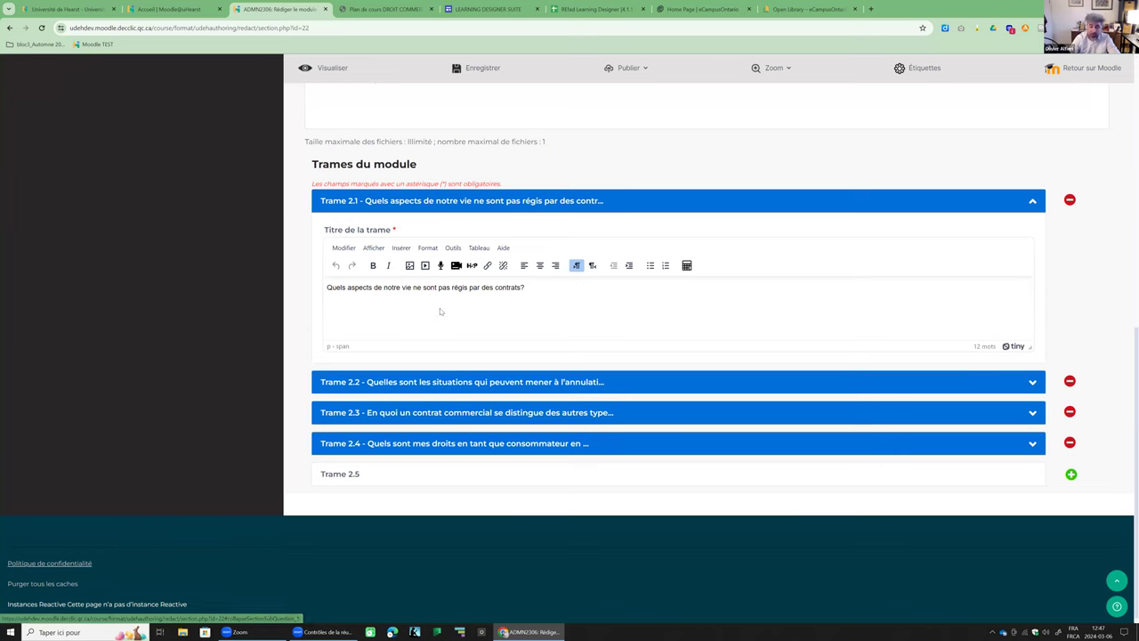
Open Module 1's Trame 1.1 under Trames et activités and expand its heading to show the module question.
scroll(201, 170, "up", 4)
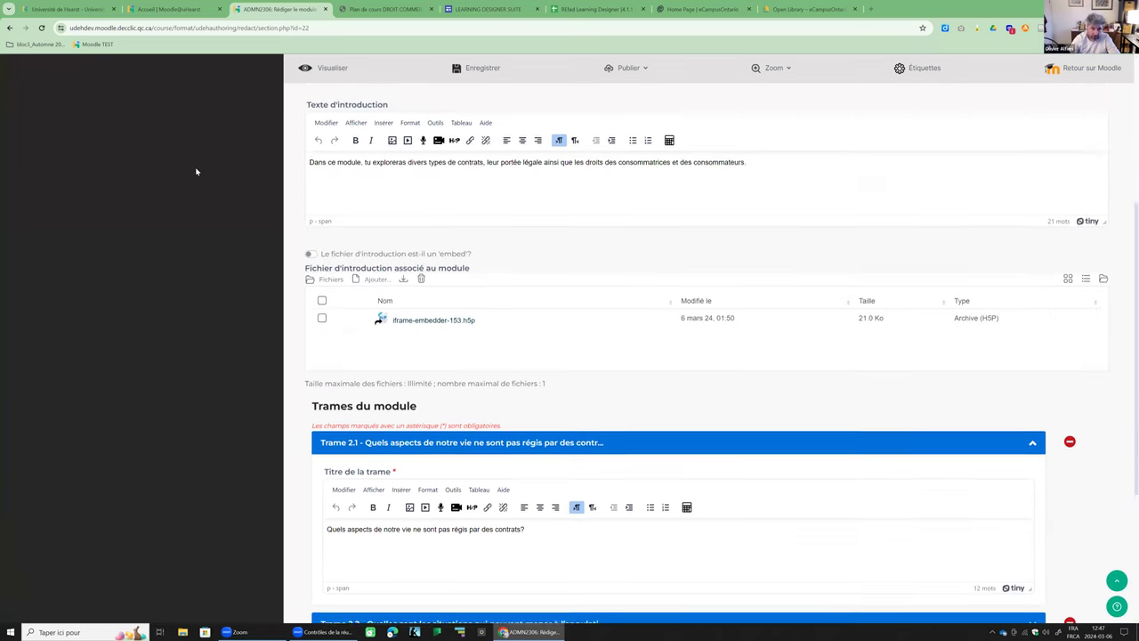
scroll(196, 171, "up", 3)
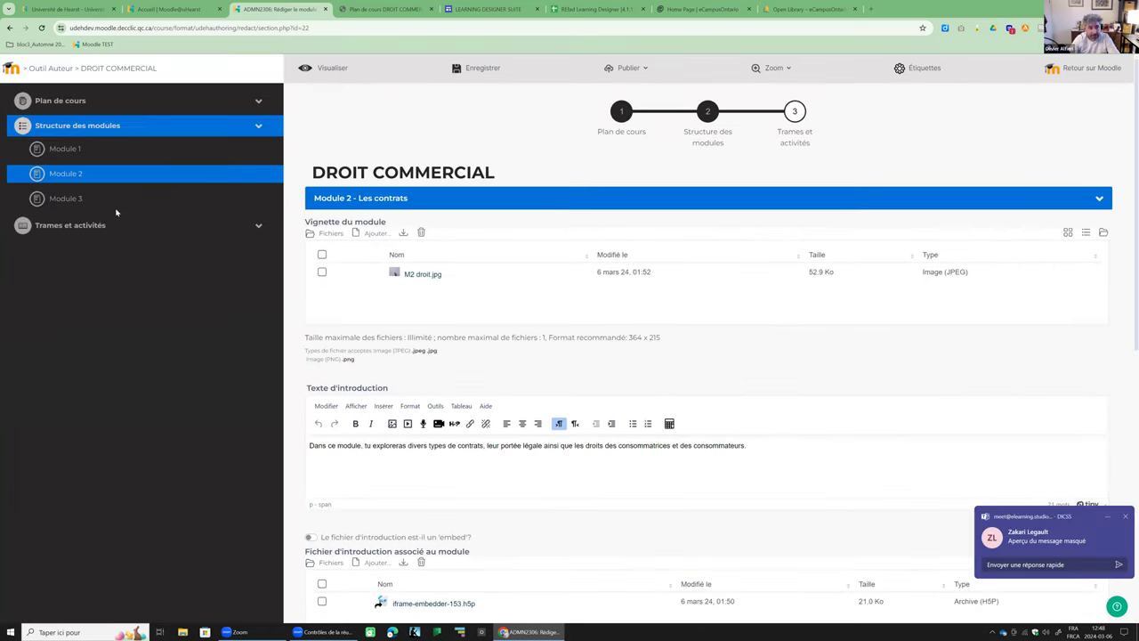
left_click(101, 224)
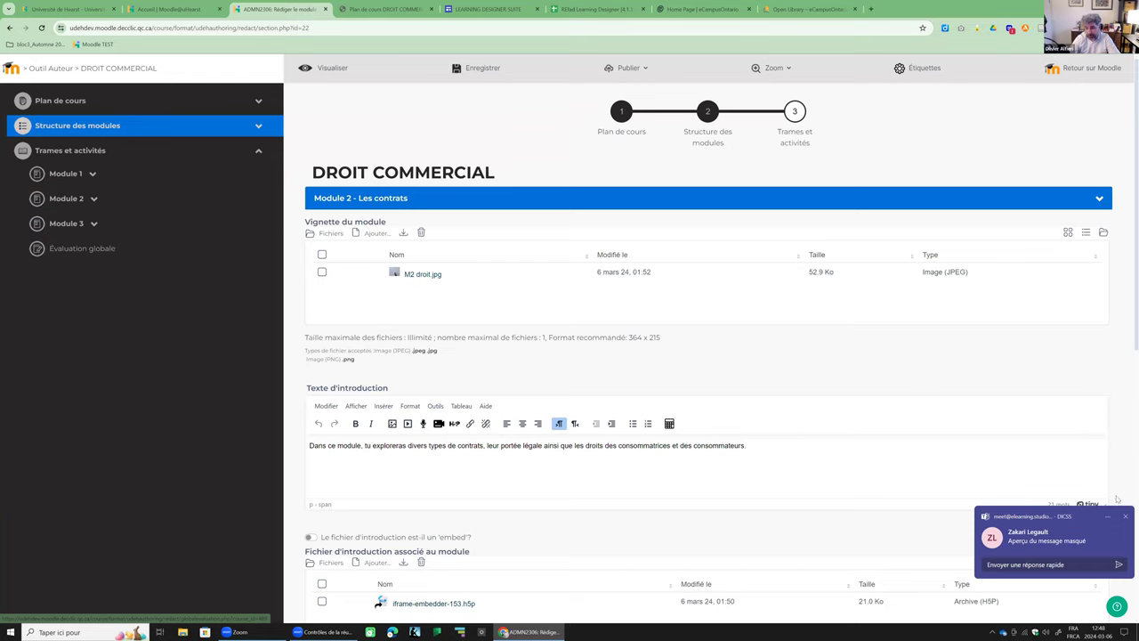
left_click(1125, 517)
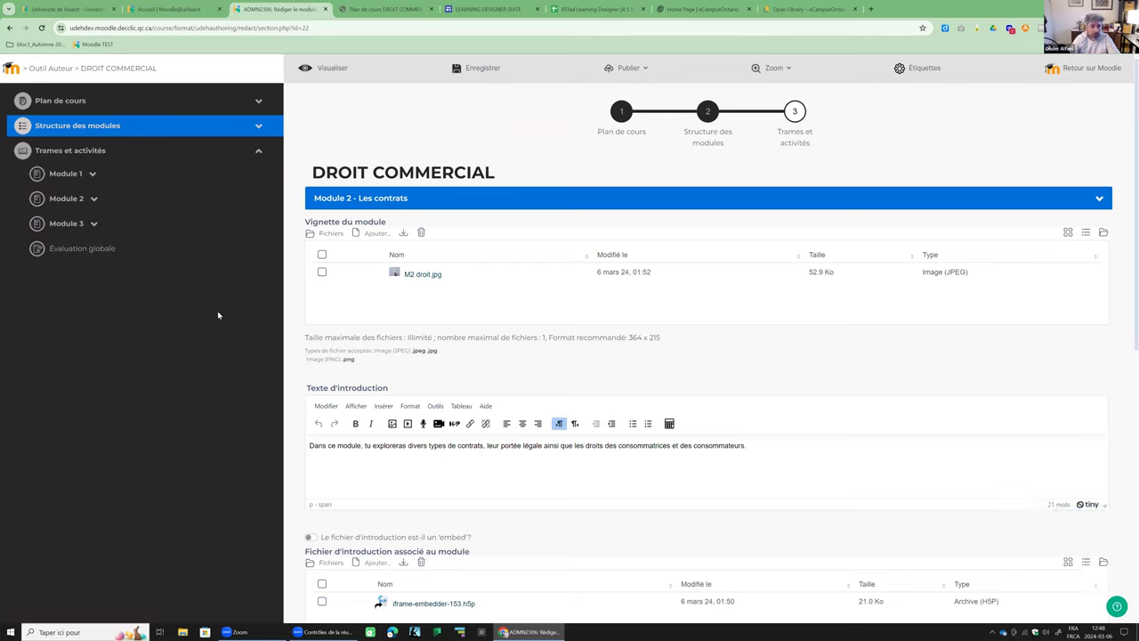
left_click(74, 177)
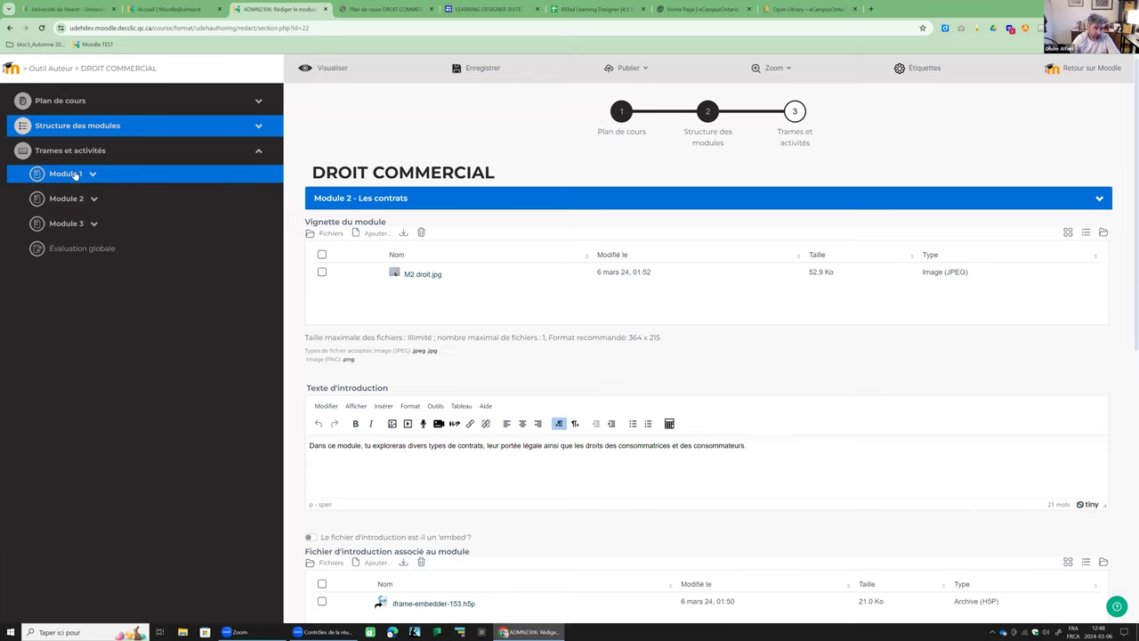
left_click(79, 199)
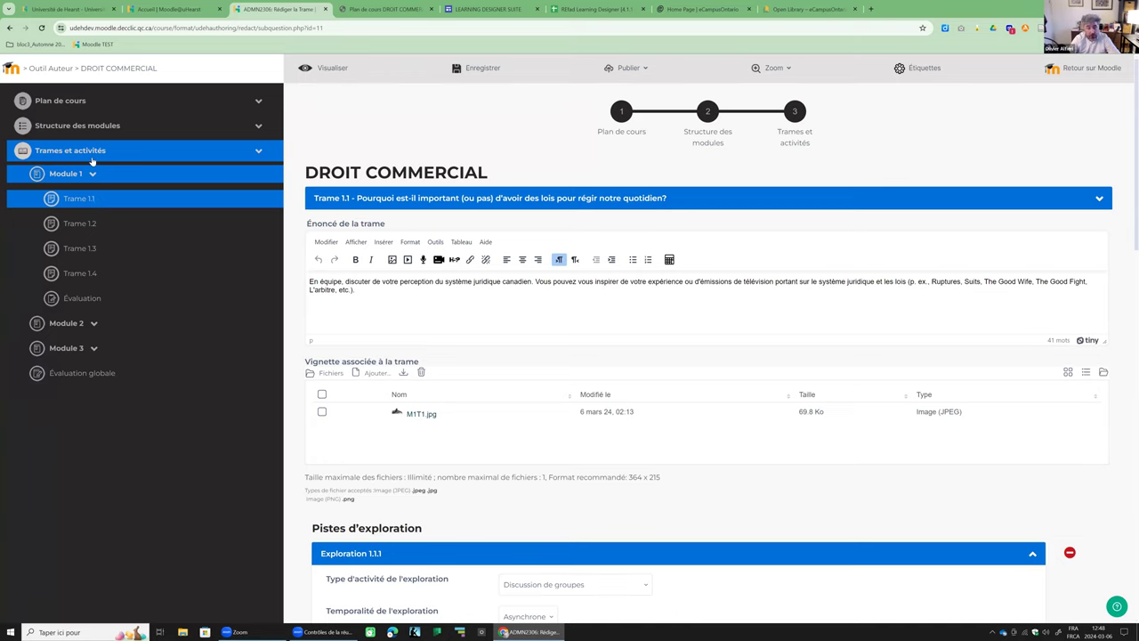
left_click(1099, 200)
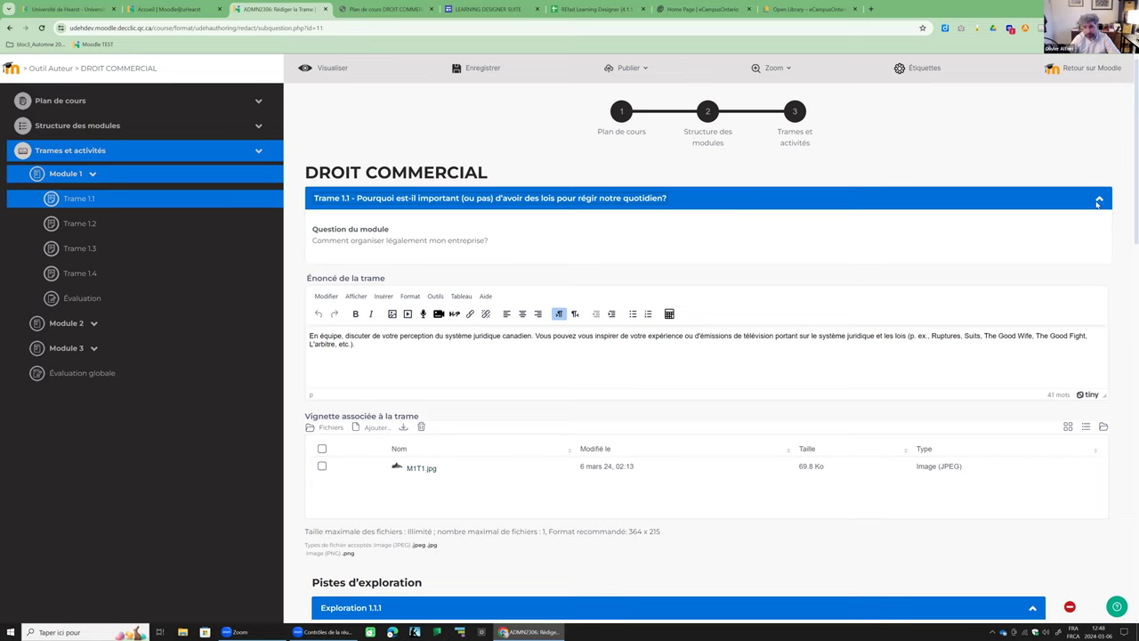
Collapse the Trame 1.1 heading and review the trame's statement, thumbnail and Exploration 1.1.1 settings.
left_click(1097, 202)
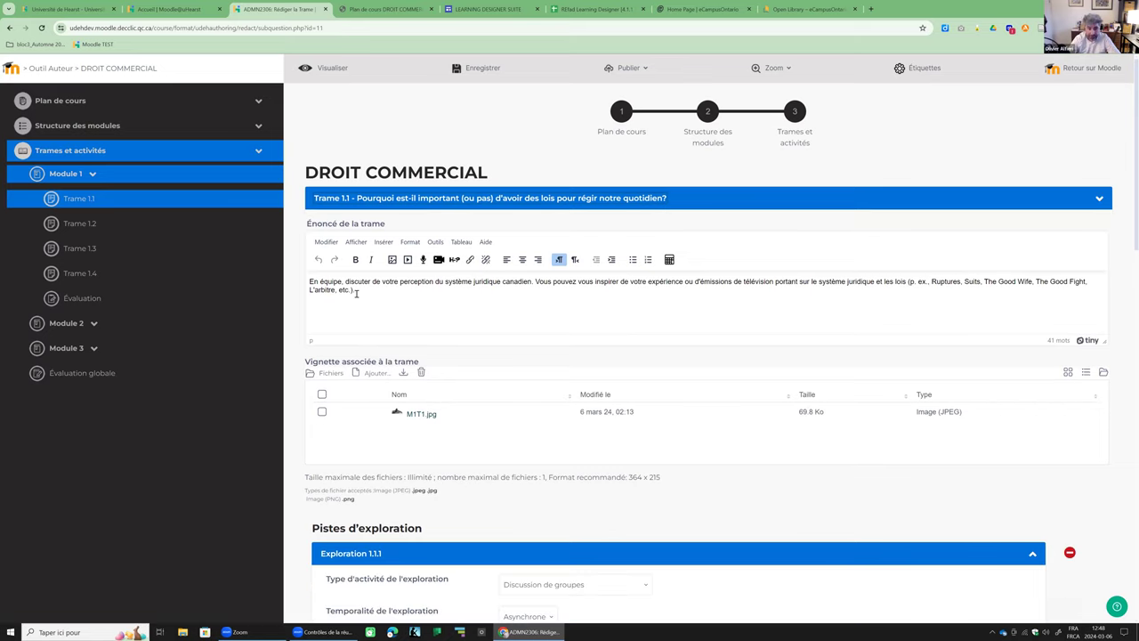
scroll(372, 302, "down", 1)
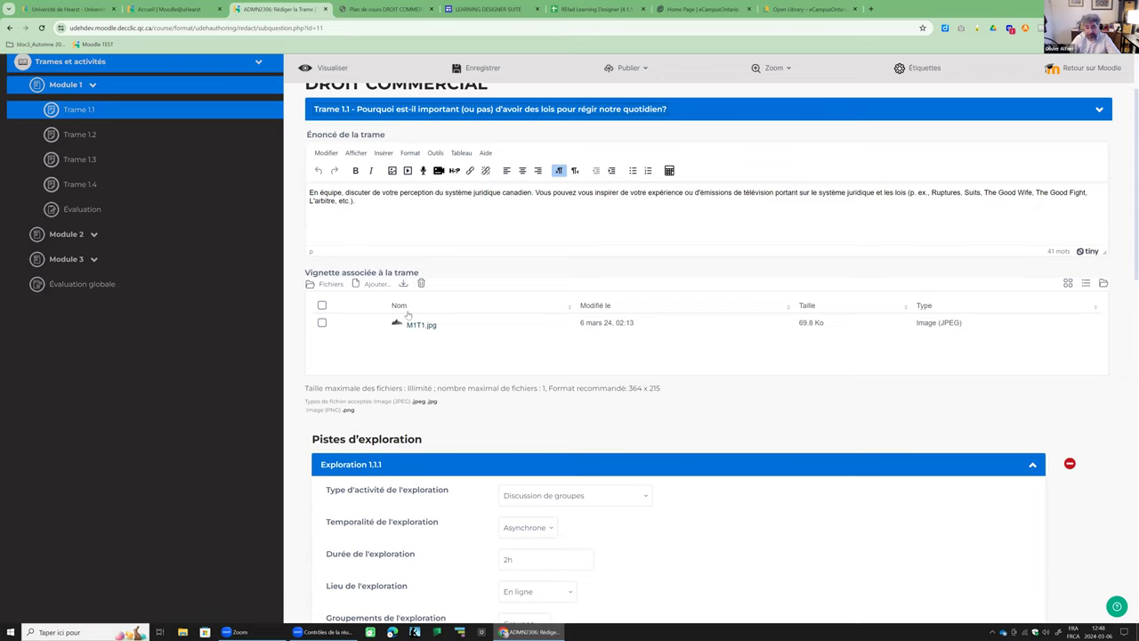
scroll(418, 315, "down", 3)
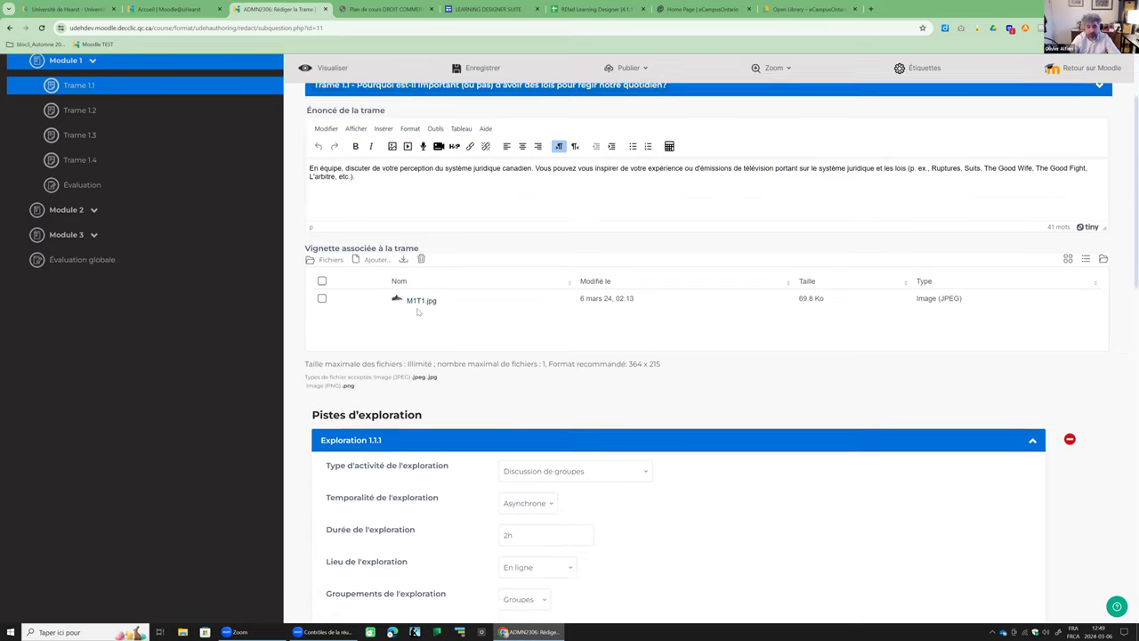
scroll(423, 300, "down", 2)
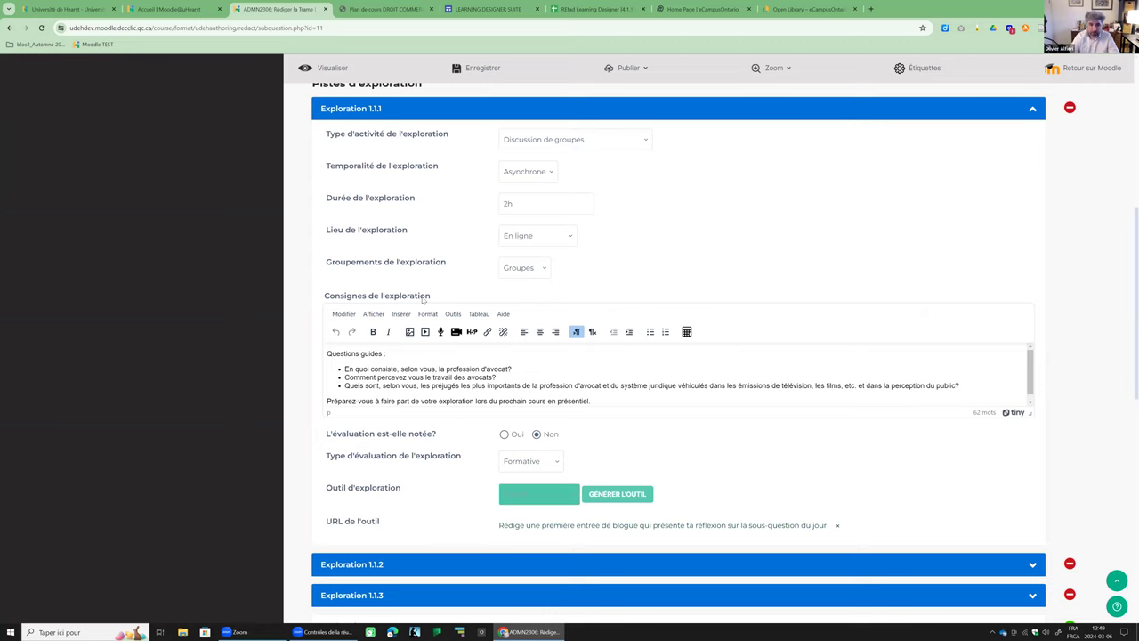
scroll(419, 300, "up", 1)
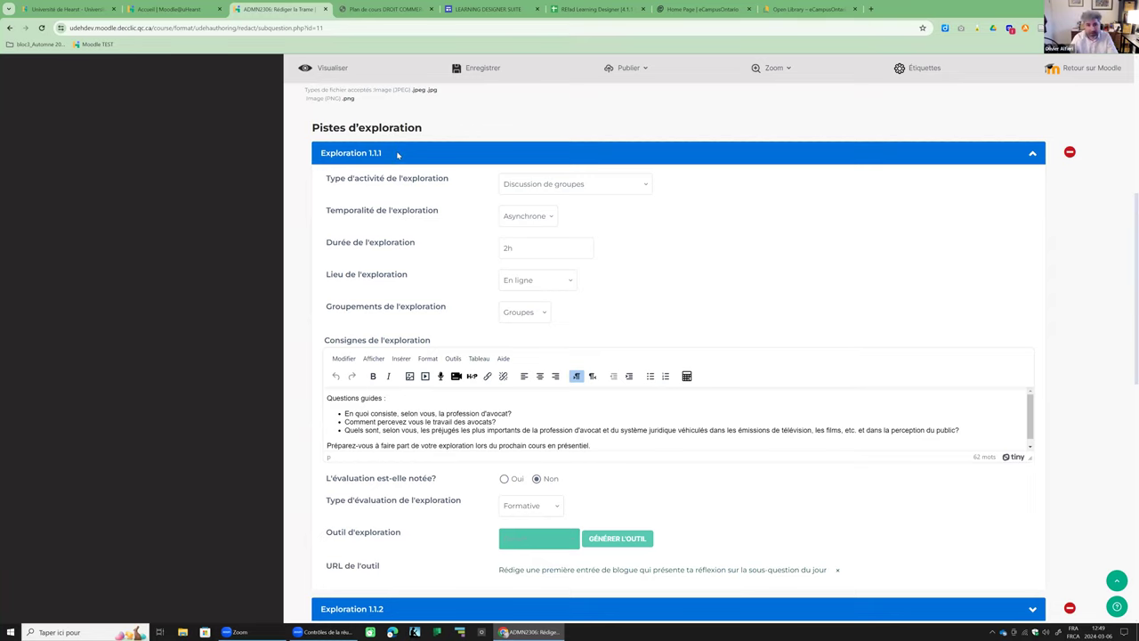
Preview Trame 1.1 as it will be published, look over its statement, image and synchronous activities, and return to editing.
scroll(392, 147, "up", 2)
left_click(336, 74)
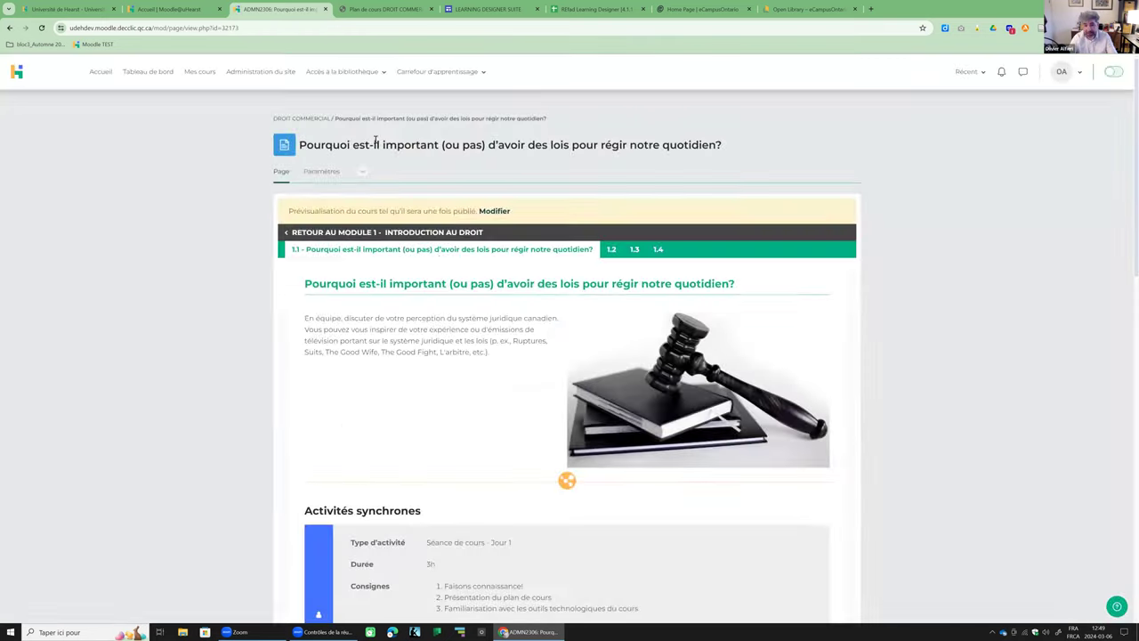
scroll(539, 385, "down", 1)
scroll(539, 385, "down", 1)
scroll(537, 462, "up", 3)
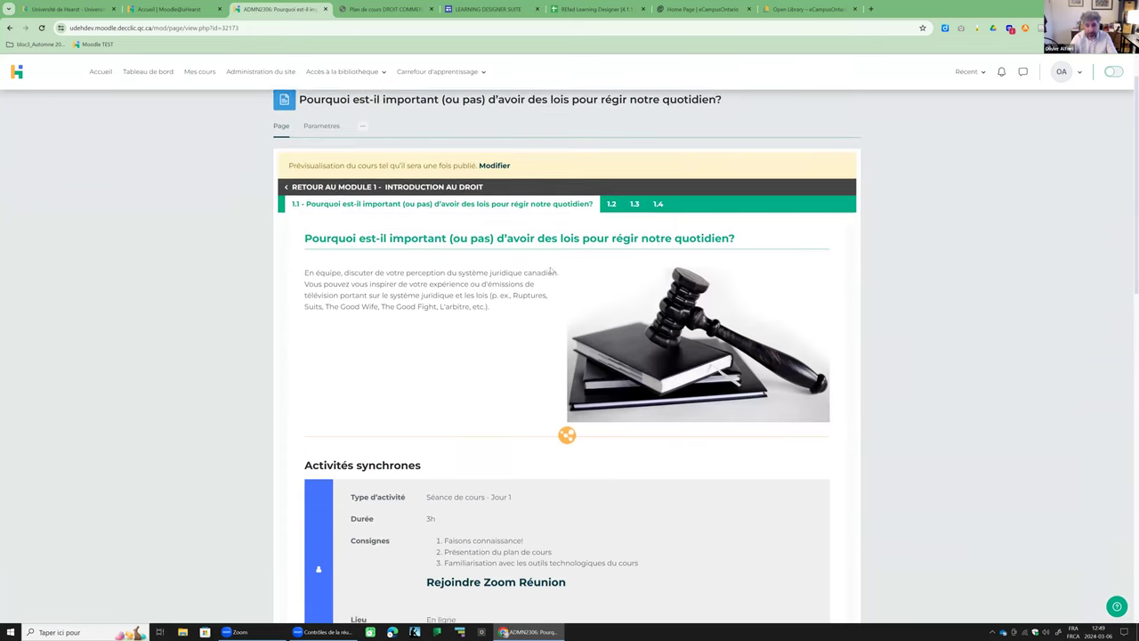
left_click(494, 211)
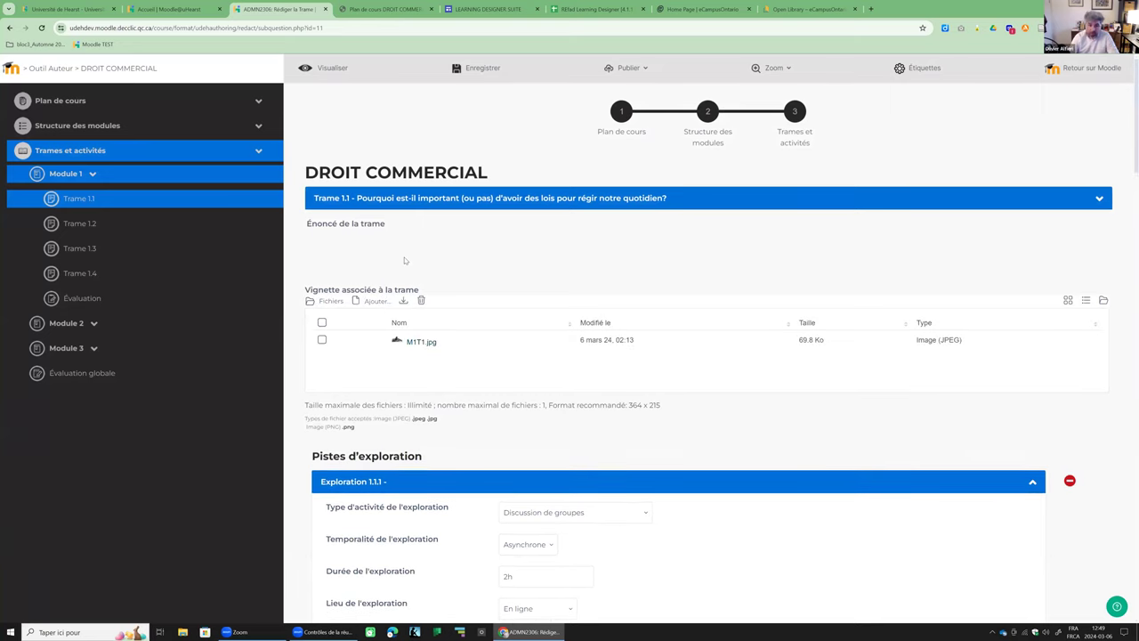
Look through the available activity types for Exploration 1.1.1, keeping Discussion de groupes.
scroll(418, 276, "down", 2)
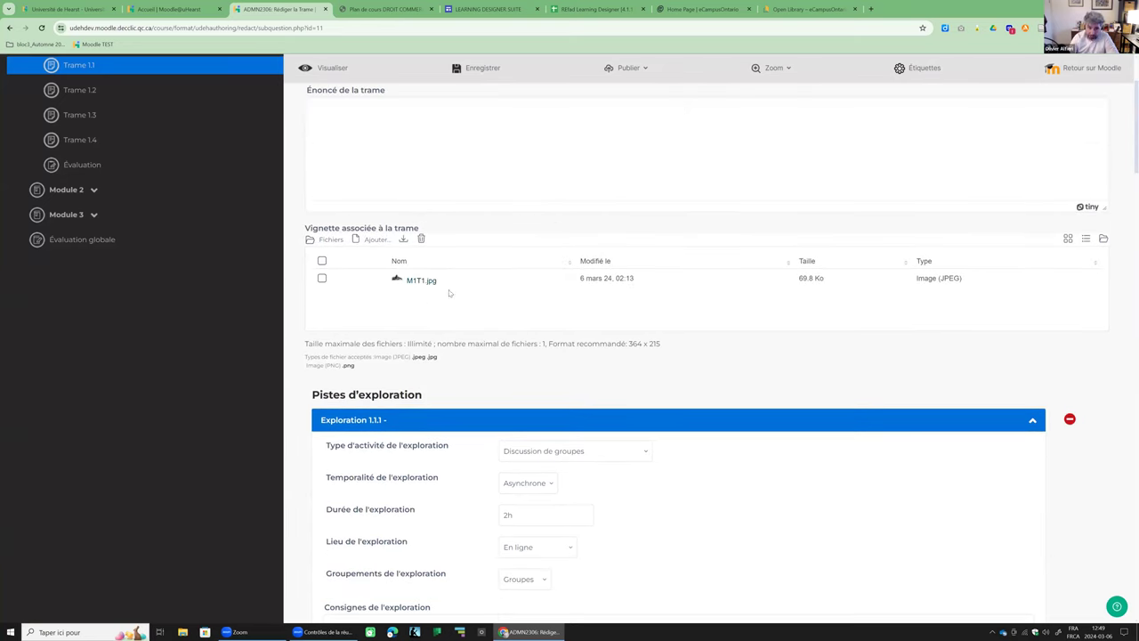
scroll(481, 285, "down", 2)
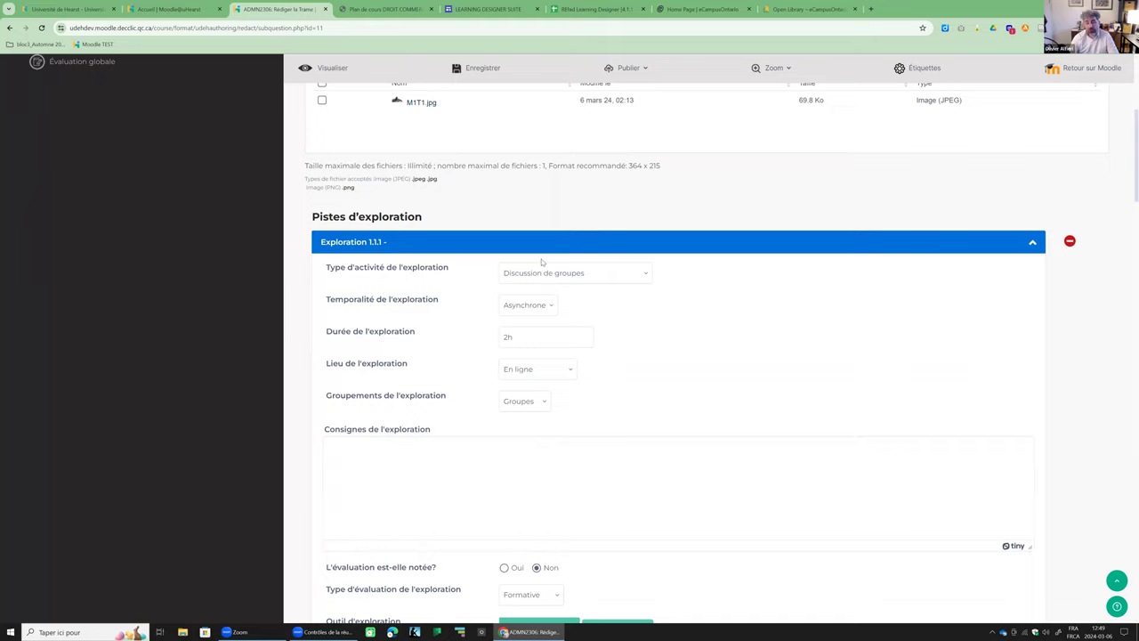
scroll(542, 262, "down", 1)
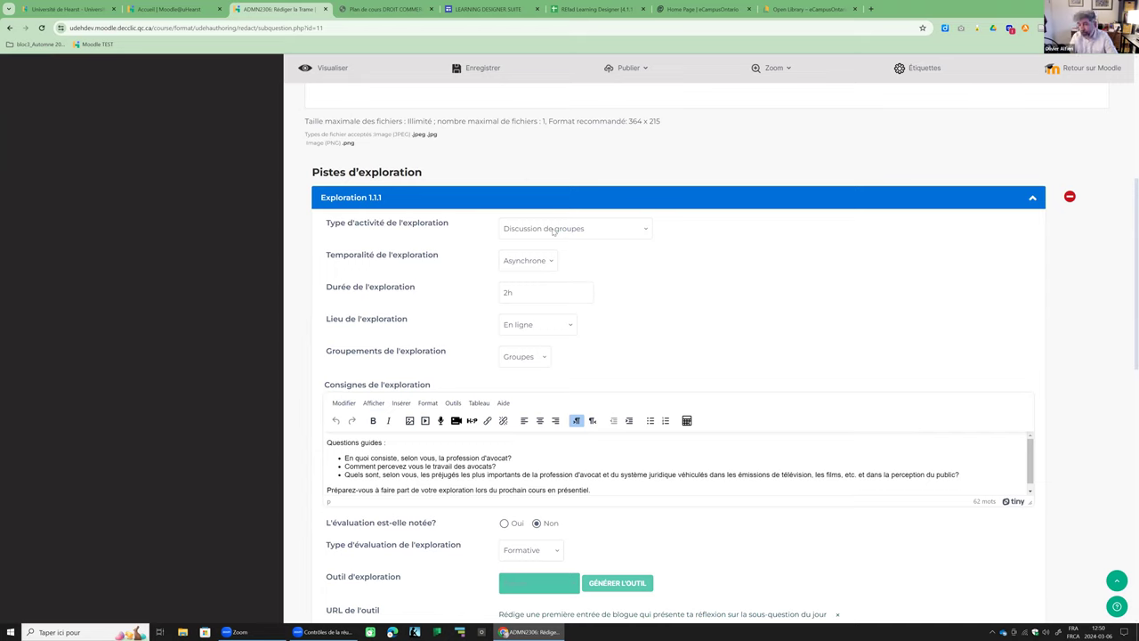
left_click(553, 229)
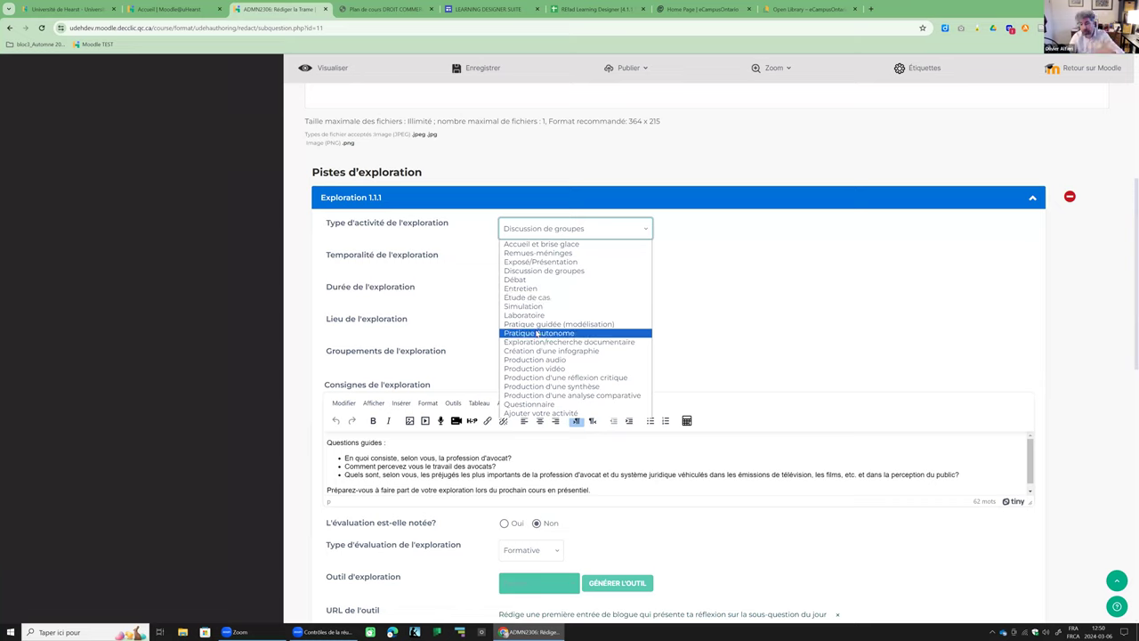
left_click(544, 271)
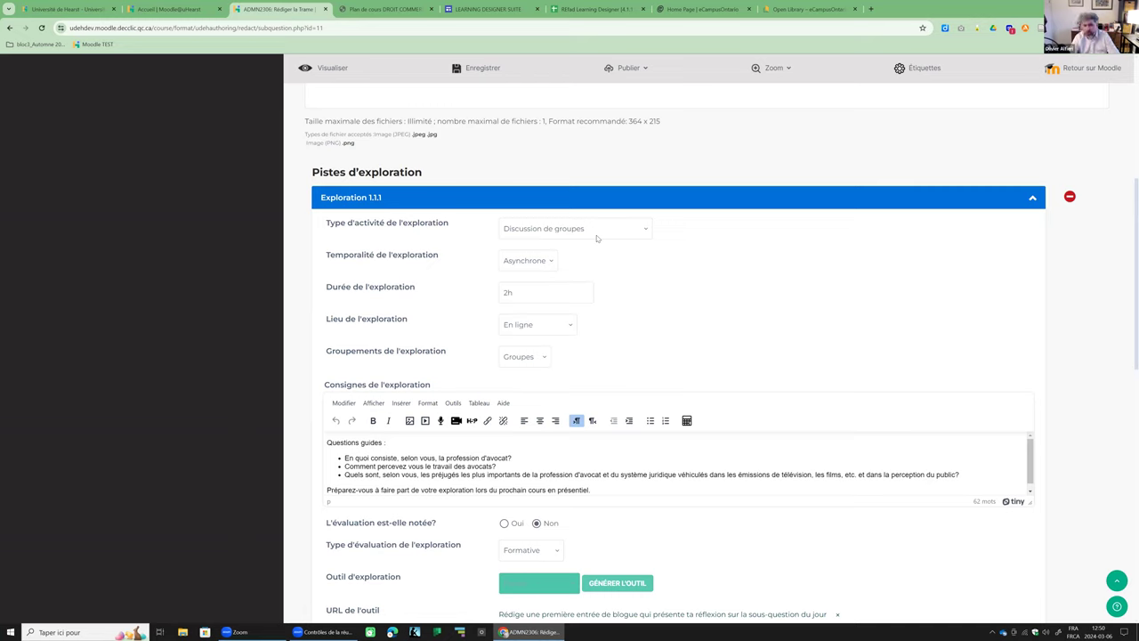
Review the temporality, location and grouping options of Exploration 1.1.1, keeping Asynchrone, En ligne and Groupes, and view its instructions.
left_click(537, 264)
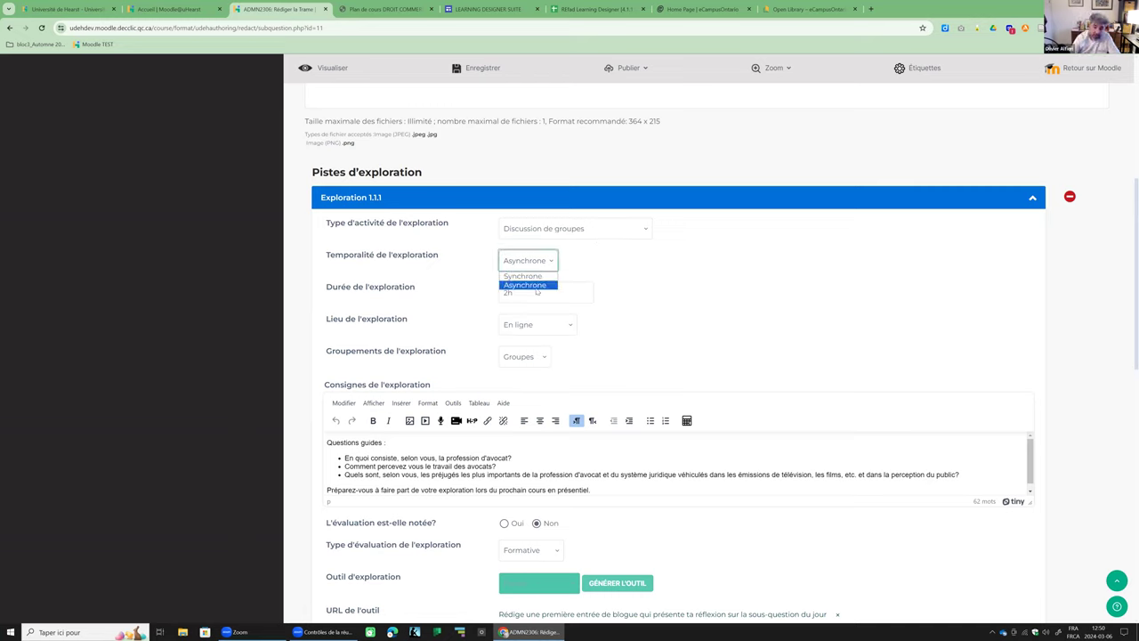
left_click(529, 285)
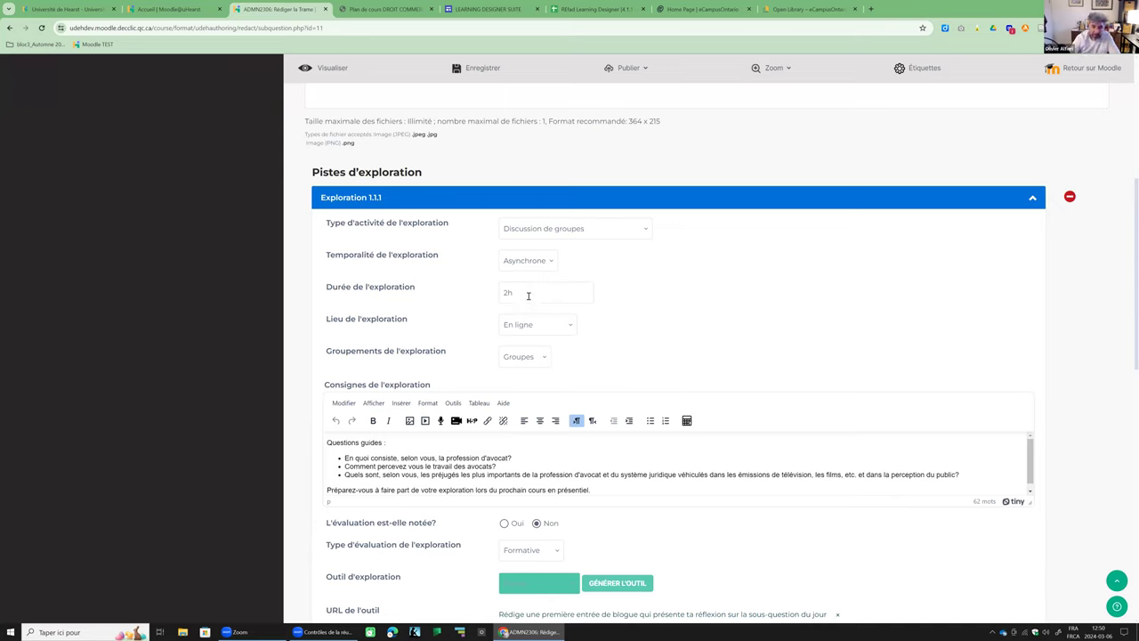
left_click(538, 322)
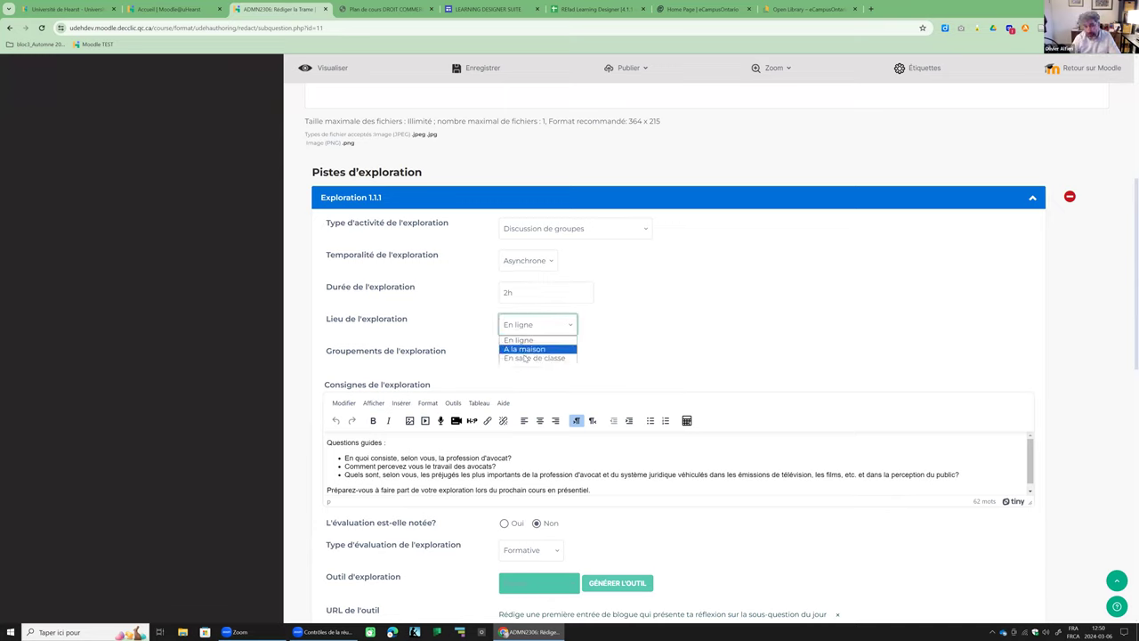
left_click(518, 340)
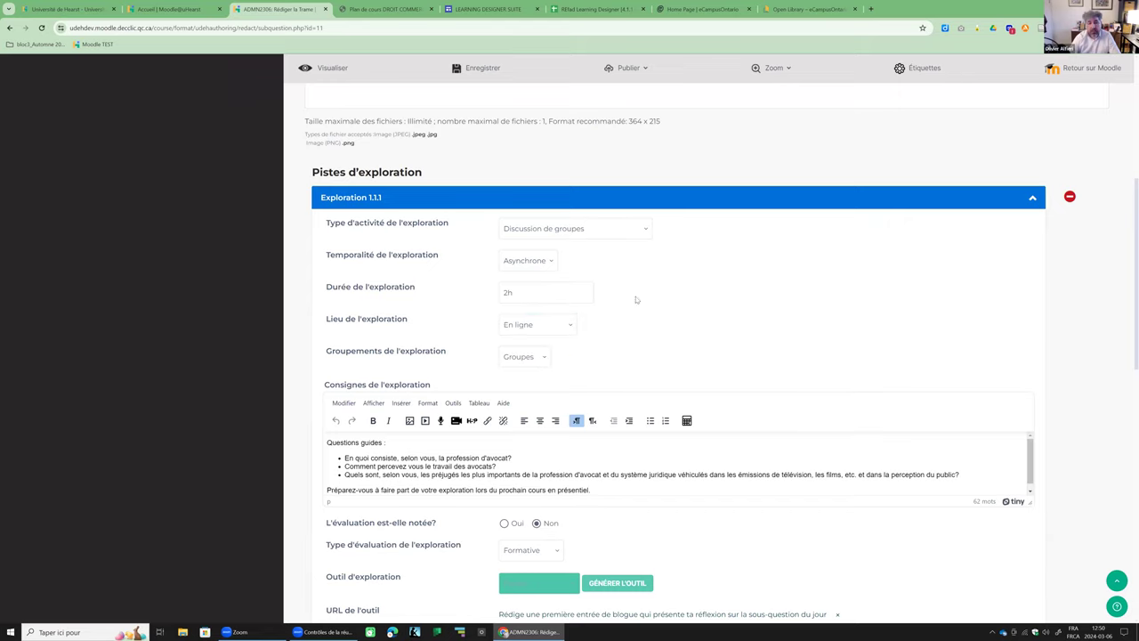
left_click(523, 357)
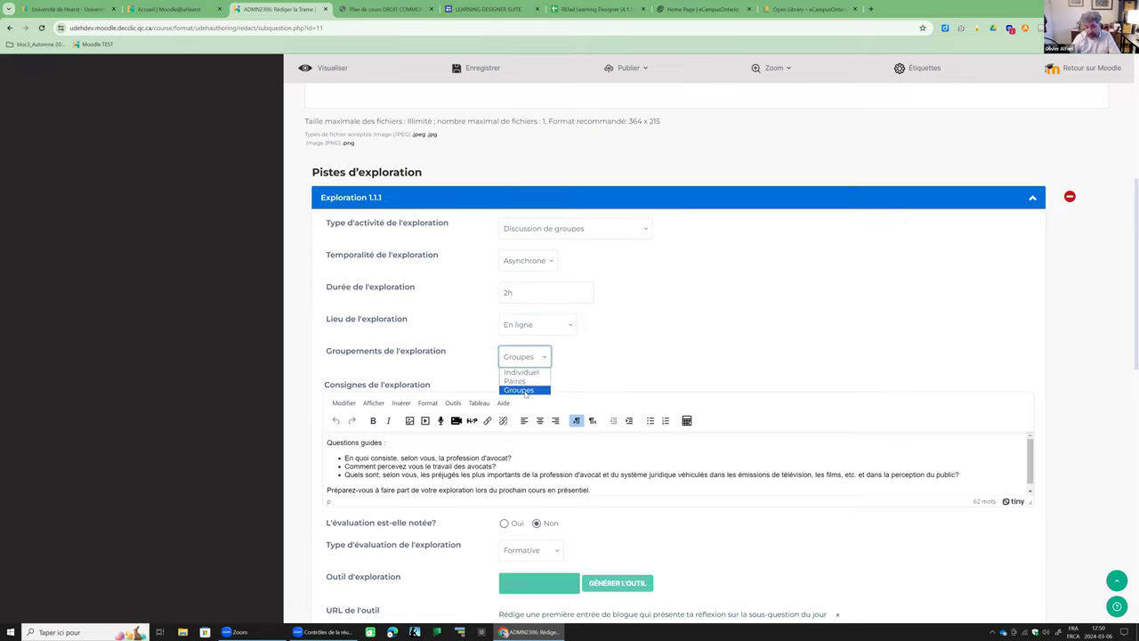
left_click(593, 339)
scroll(594, 339, "down", 2)
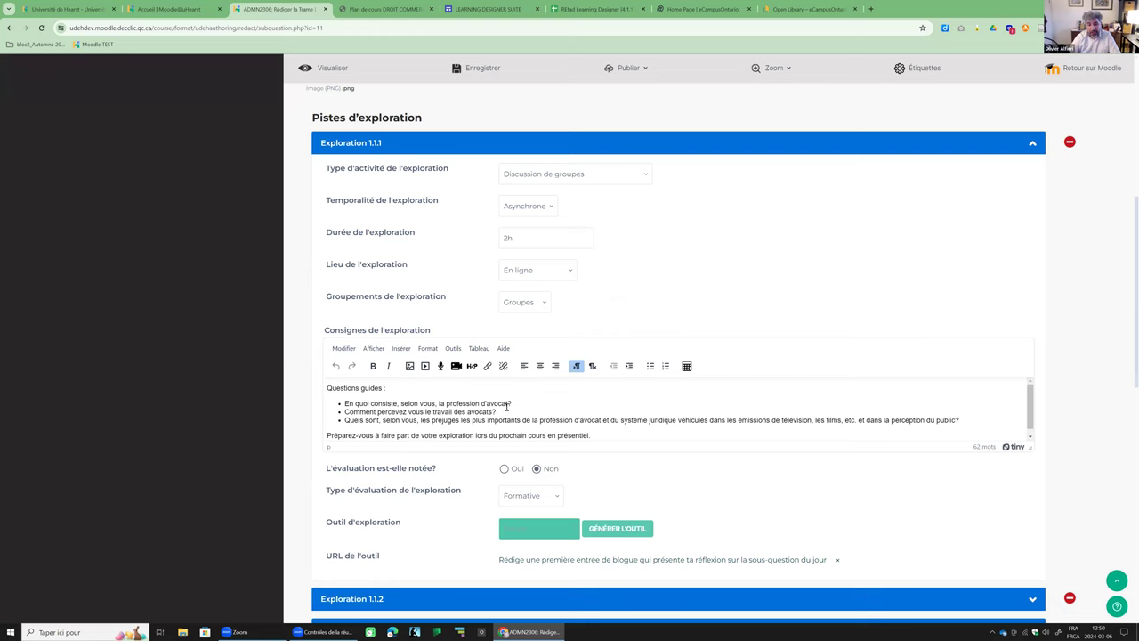
scroll(571, 289, "down", 3)
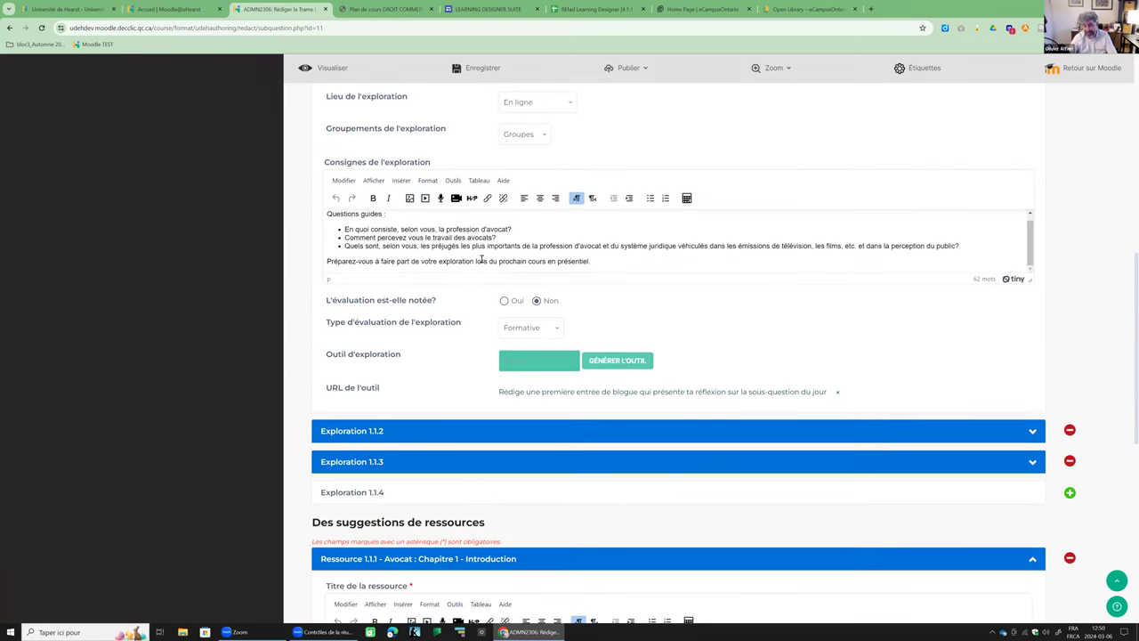
left_click(455, 198)
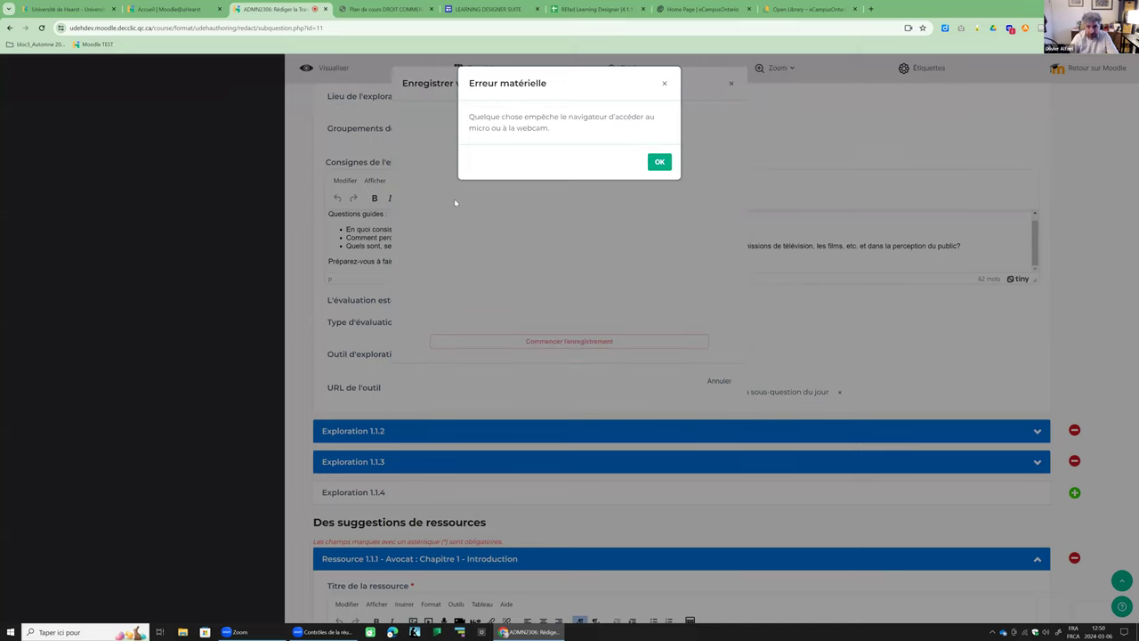
left_click(660, 162)
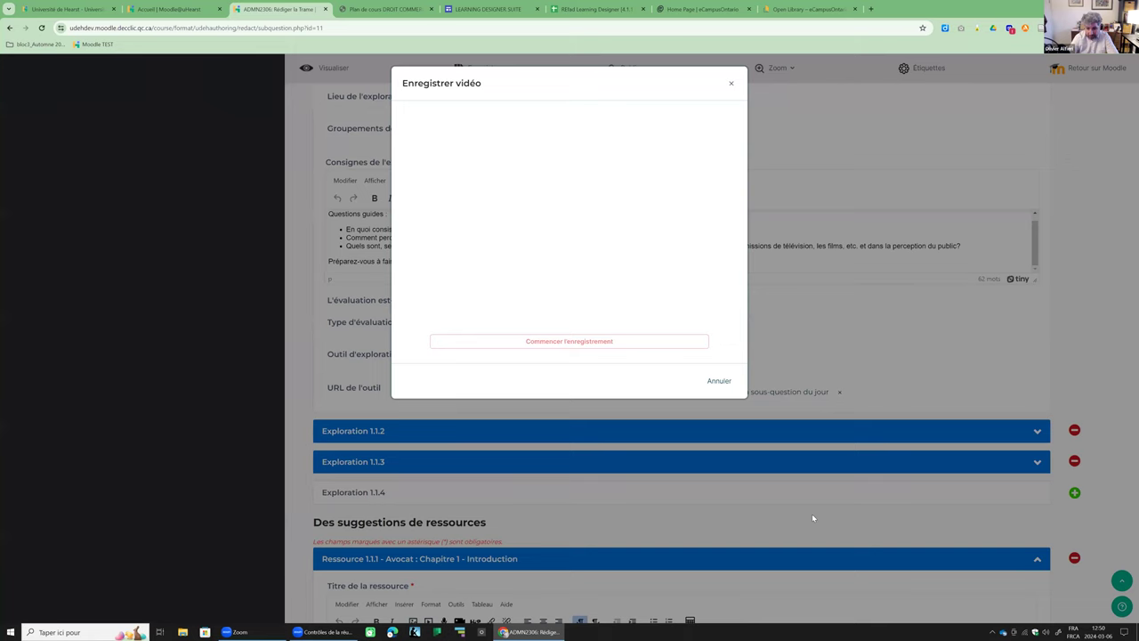
left_click(719, 381)
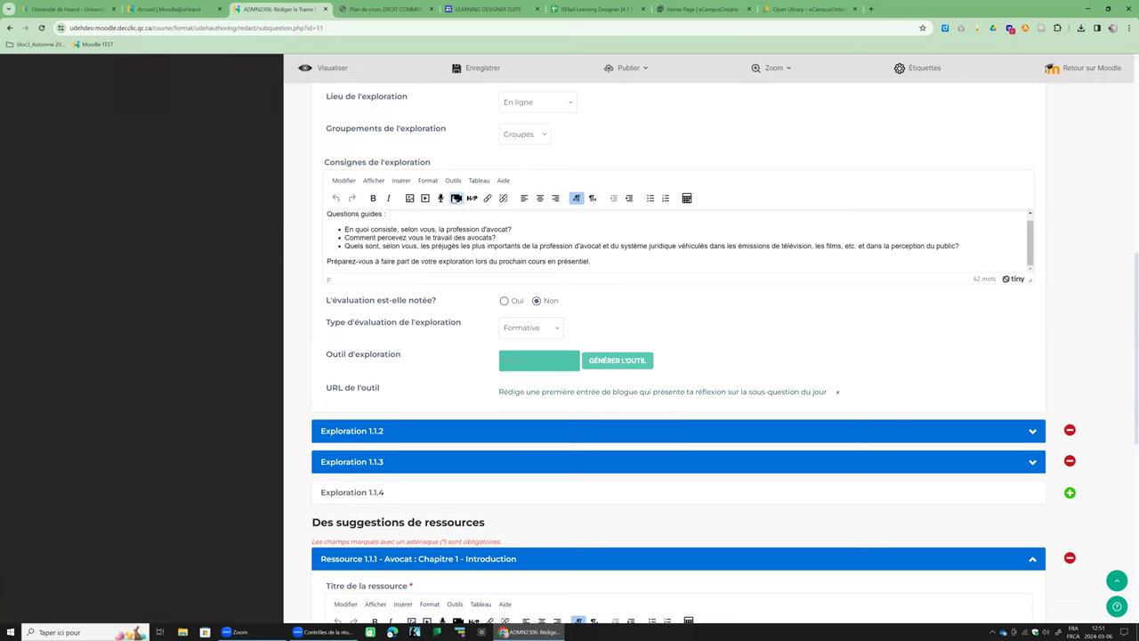
Record a short webcam video and attach it to the instructions of Exploration 1.1.1.
left_click(456, 197)
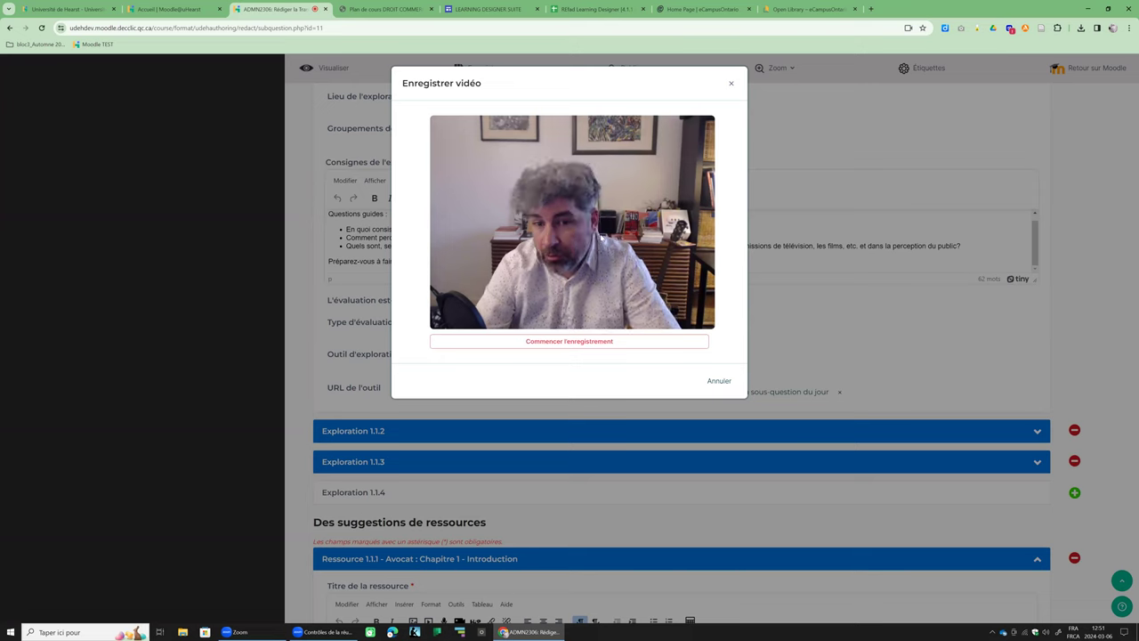
left_click(580, 346)
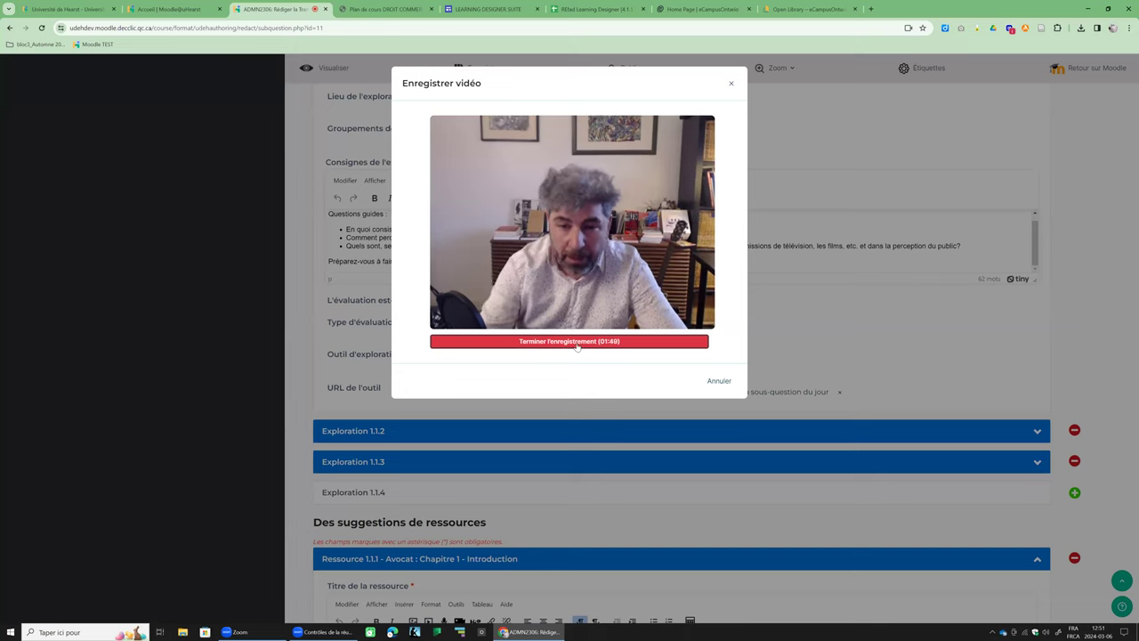
left_click(578, 345)
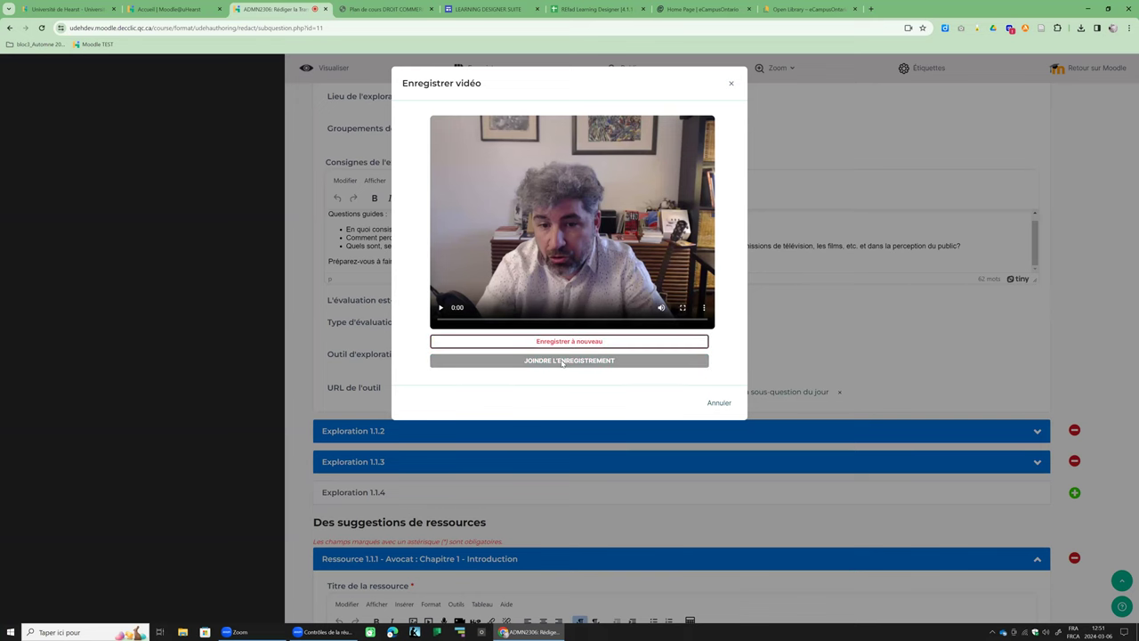
left_click(562, 361)
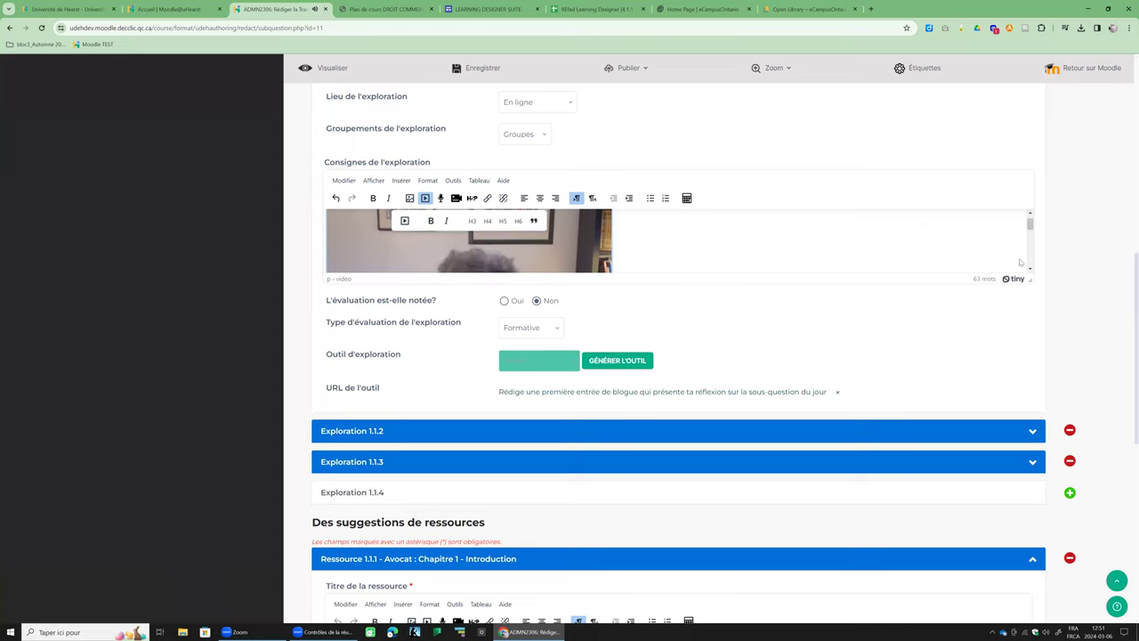
Delete the attached webcam video from the instructions of Exploration 1.1.1.
left_click_drag(1029, 224, 1027, 260)
left_click(770, 242)
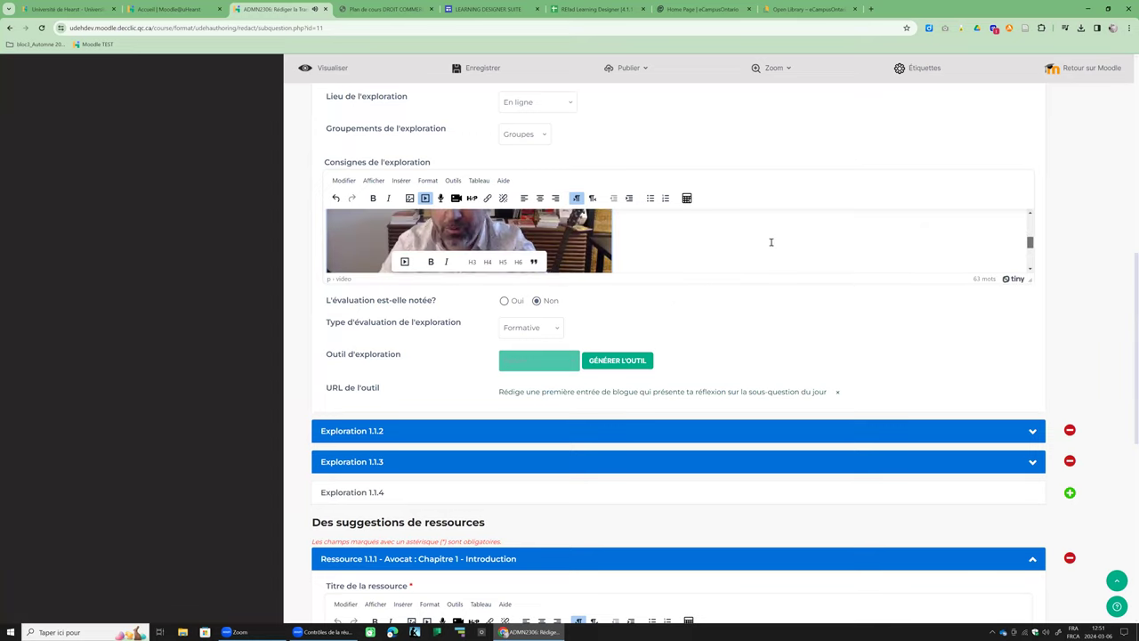
left_click(488, 230)
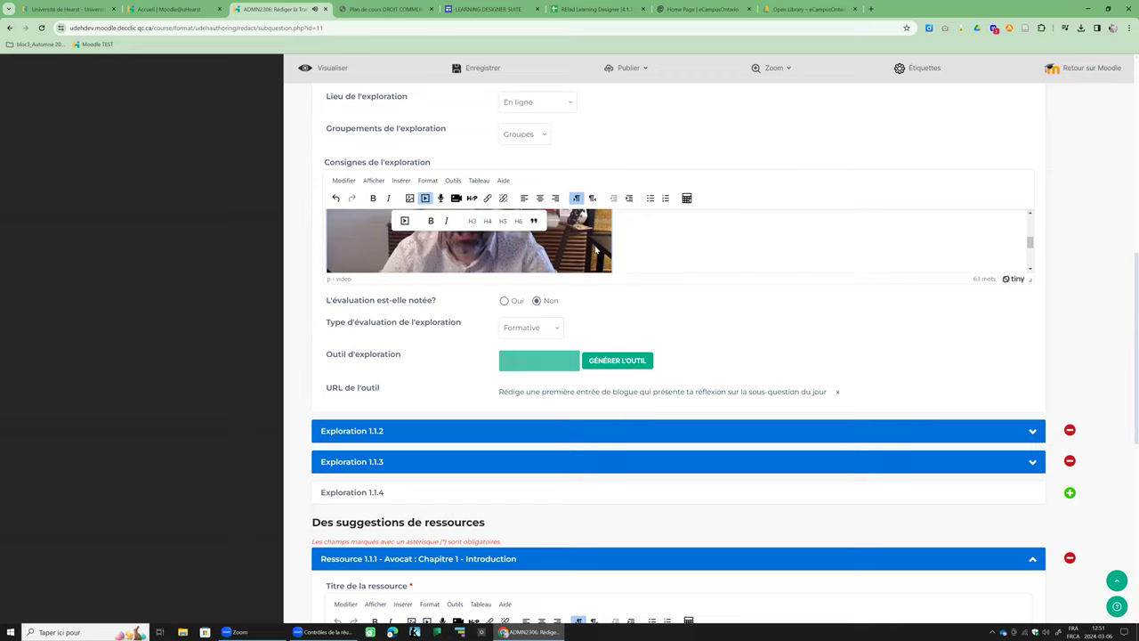
key("Delete")
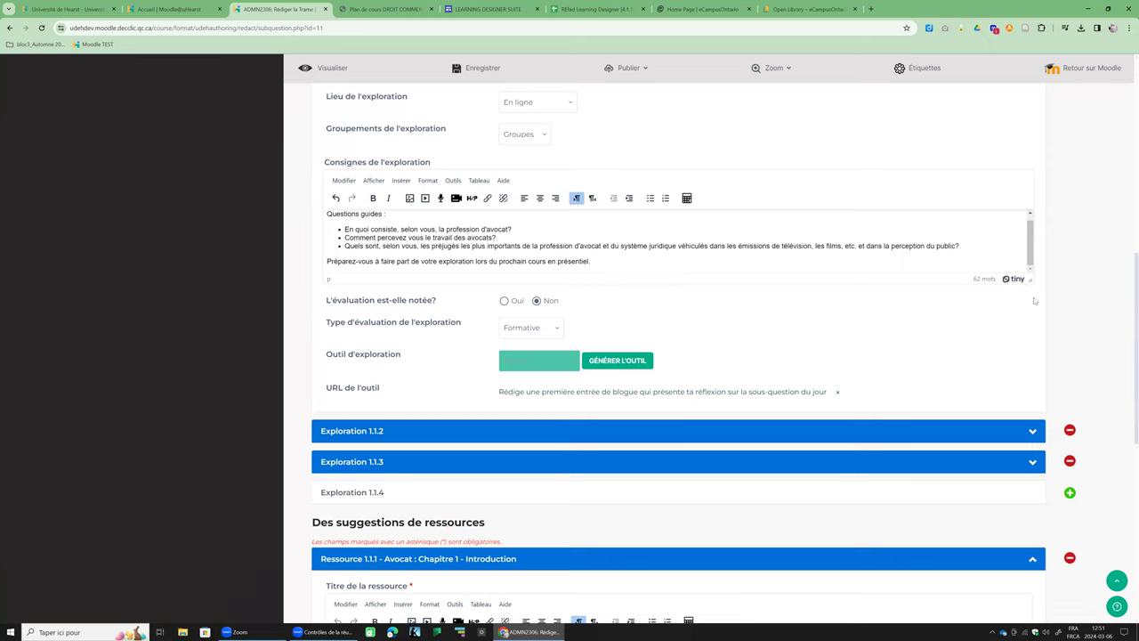
Enlarge the instructions editor of Exploration 1.1.1 and insert an empty line above "Questions guides :".
left_click_drag(1026, 281, 1036, 346)
left_click_drag(1038, 515, 1024, 339)
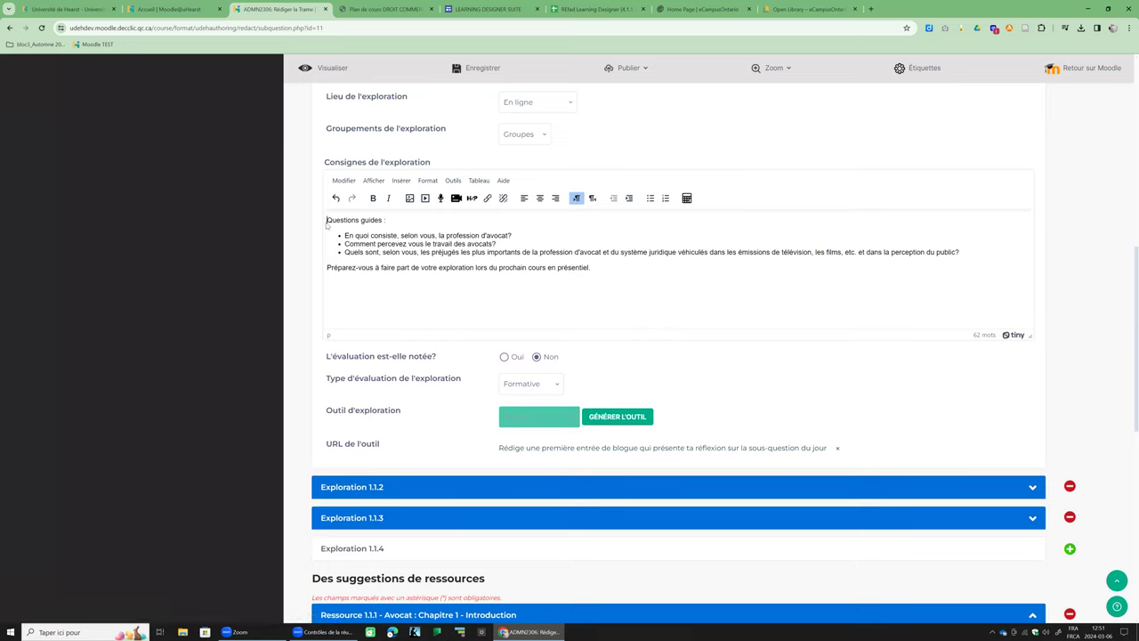
key("Return")
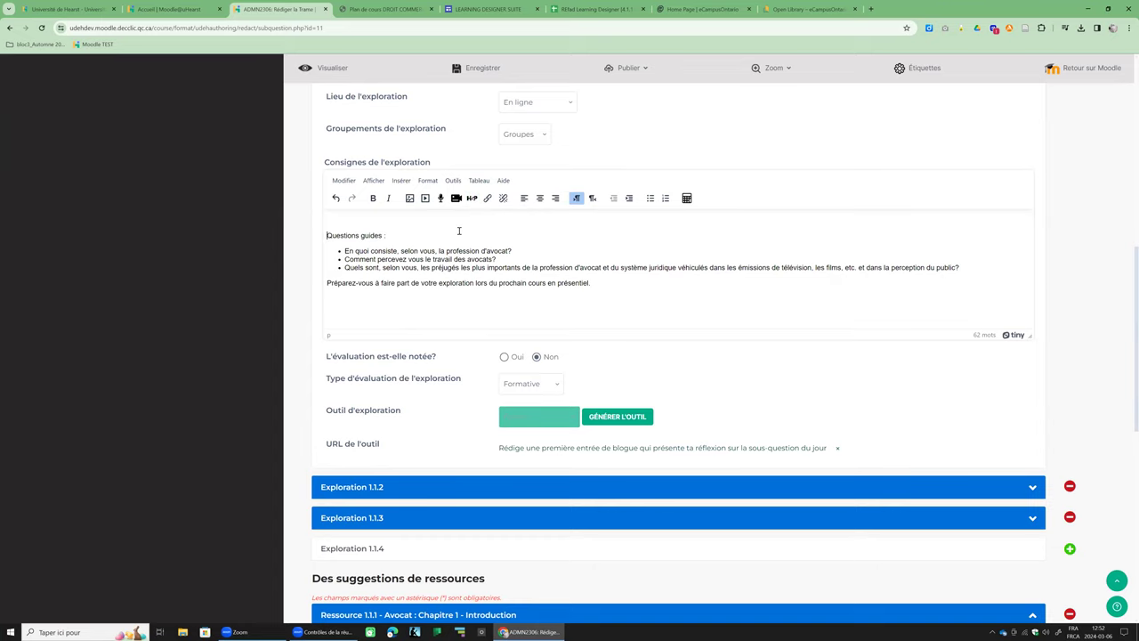
Collapse Exploration 1.1.1 and expand Exploration 1.1.2 to view its activity type, free activity text and instructions.
scroll(486, 228, "down", 1)
scroll(487, 229, "up", 2)
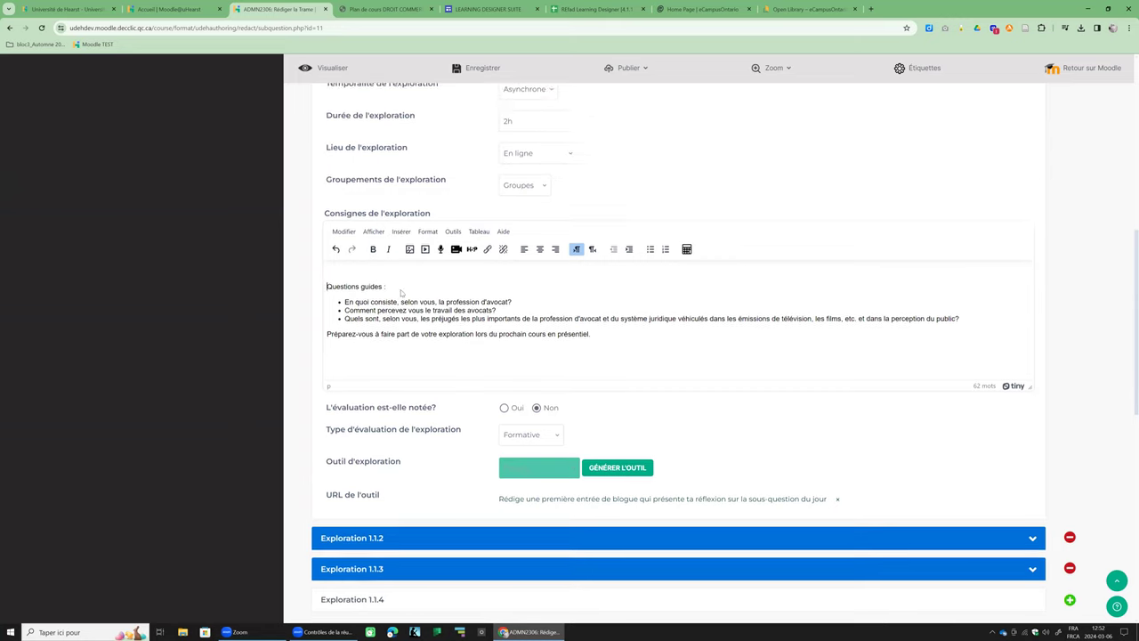
scroll(400, 292, "up", 2)
left_click(1032, 110)
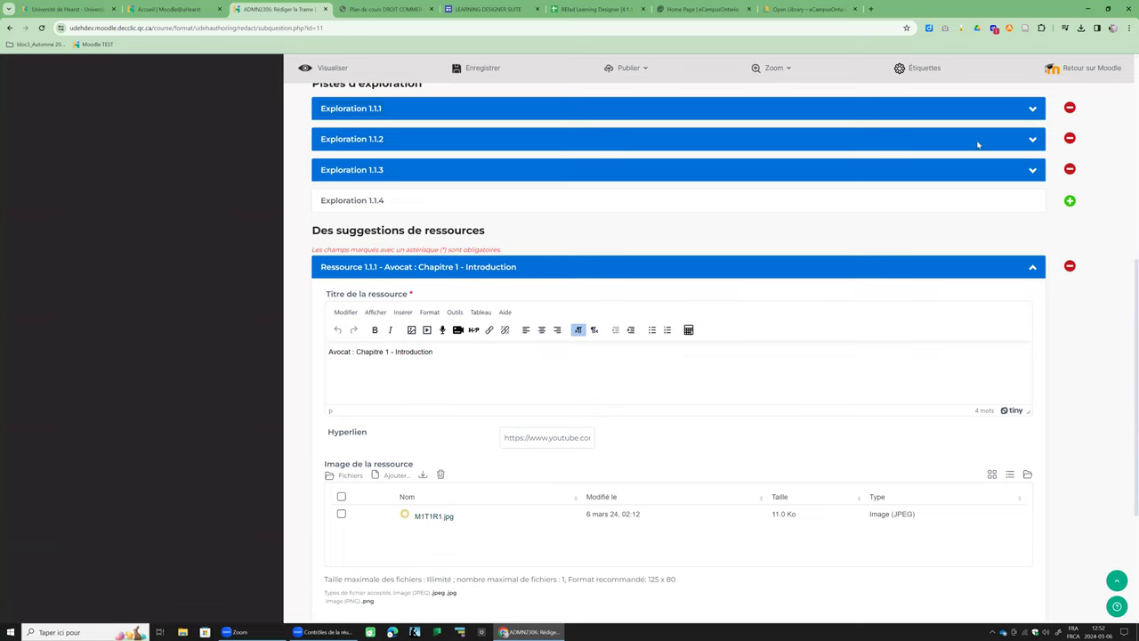
left_click(1031, 141)
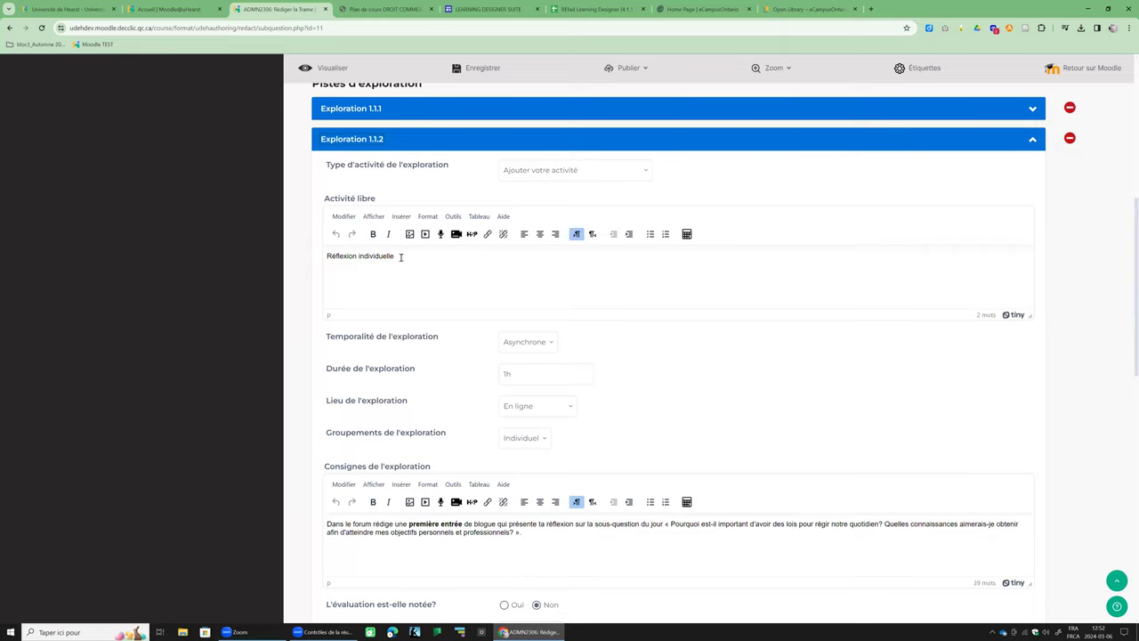
Look through the activity types available for Exploration 1.1.2, keep "Ajouter votre activité", and examine the exploration's remaining settings.
left_click(600, 168)
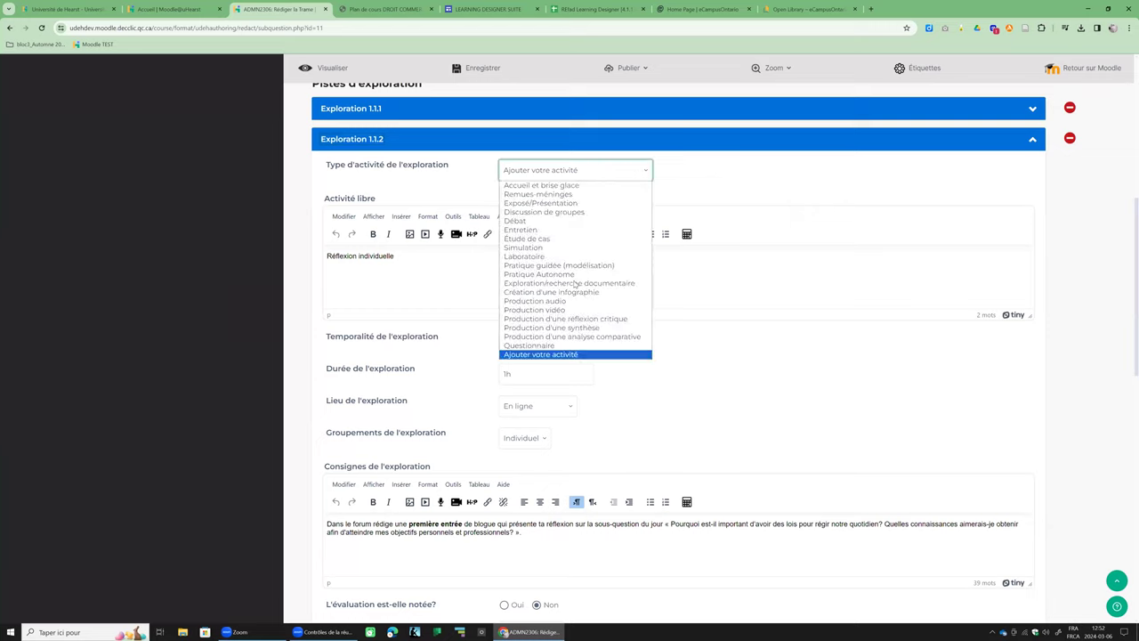
left_click(575, 354)
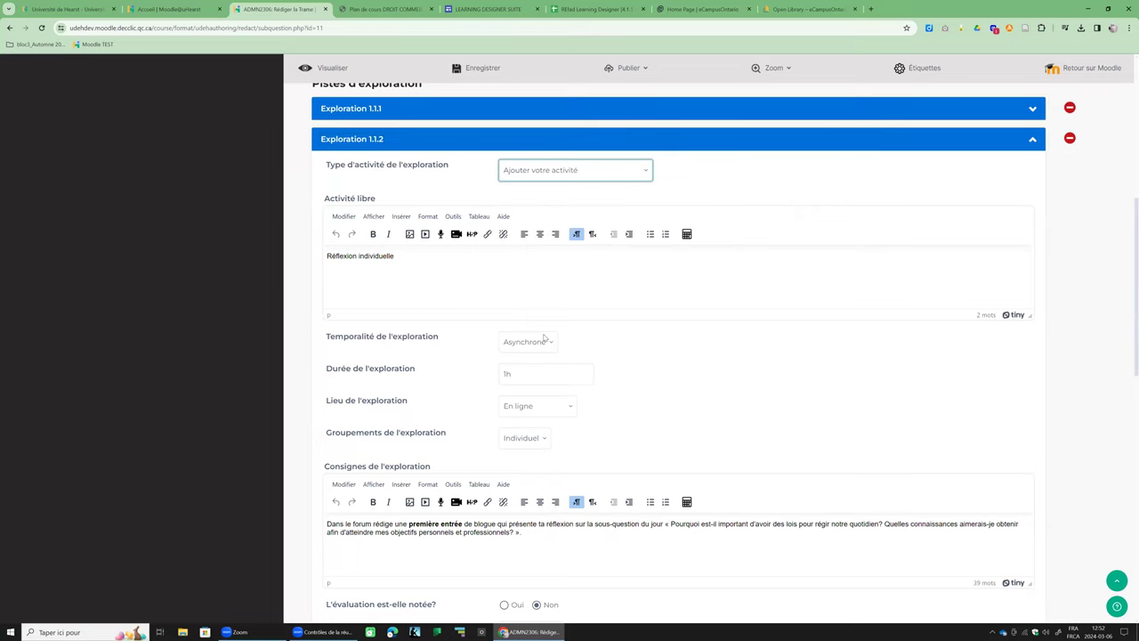
scroll(526, 369, "down", 1)
scroll(529, 346, "down", 3)
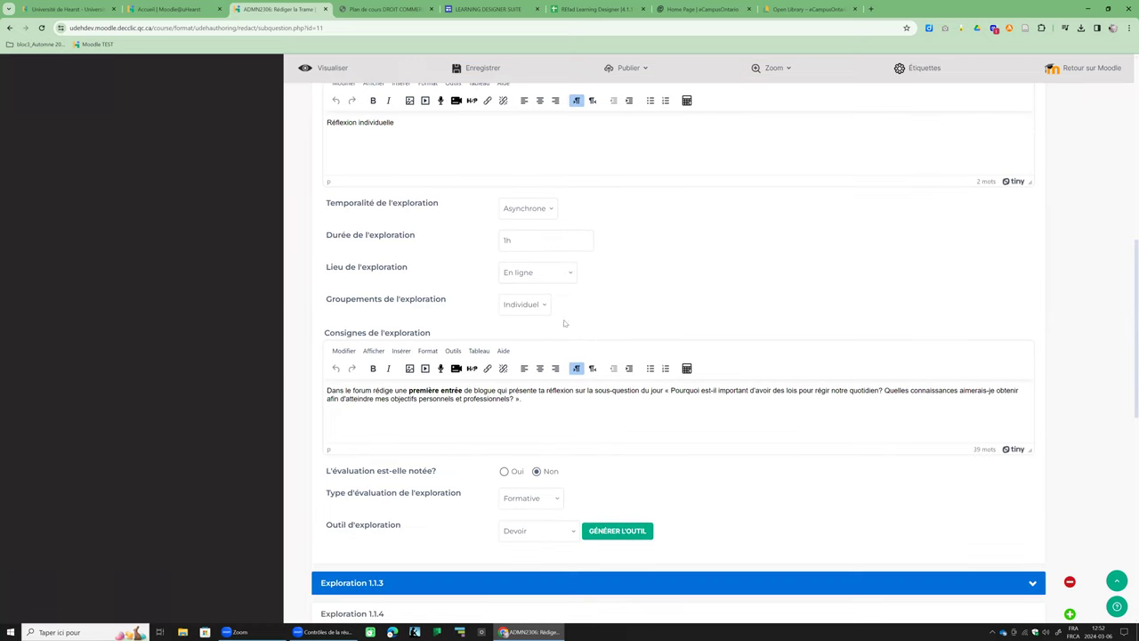
scroll(550, 312, "down", 2)
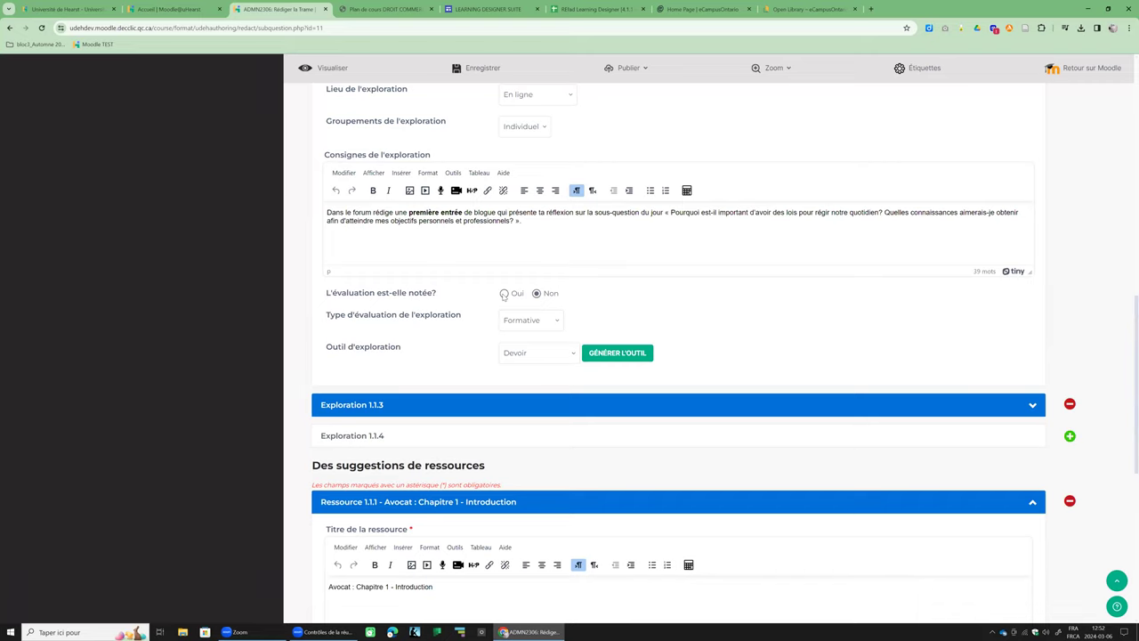
Keep Devoir as the exploration tool of Exploration 1.1.2 and generate the tool.
left_click(553, 355)
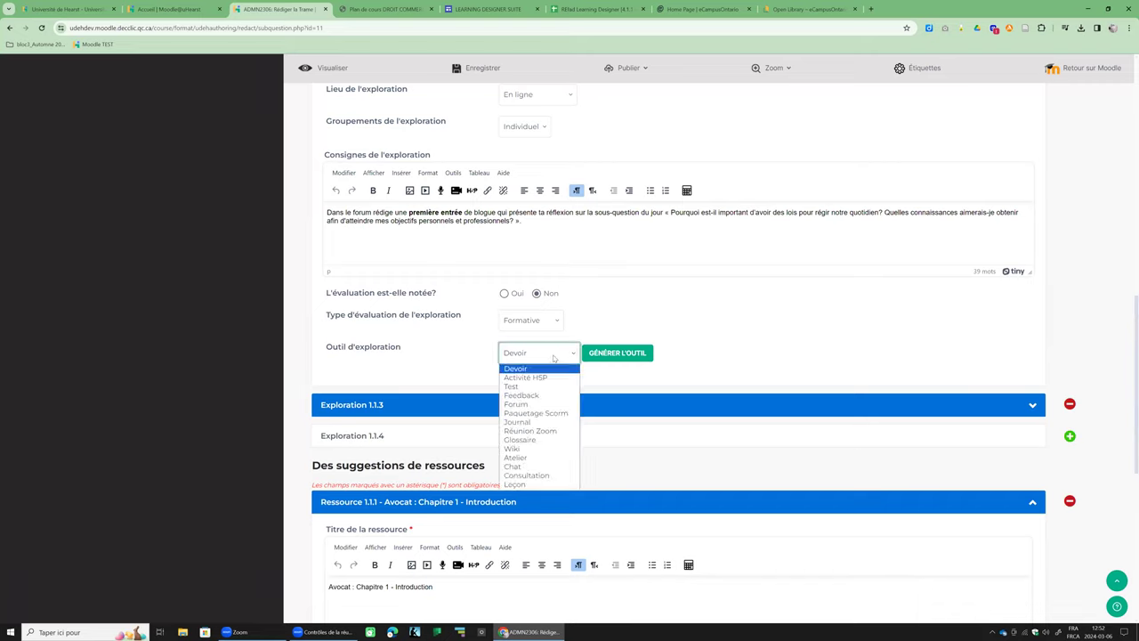
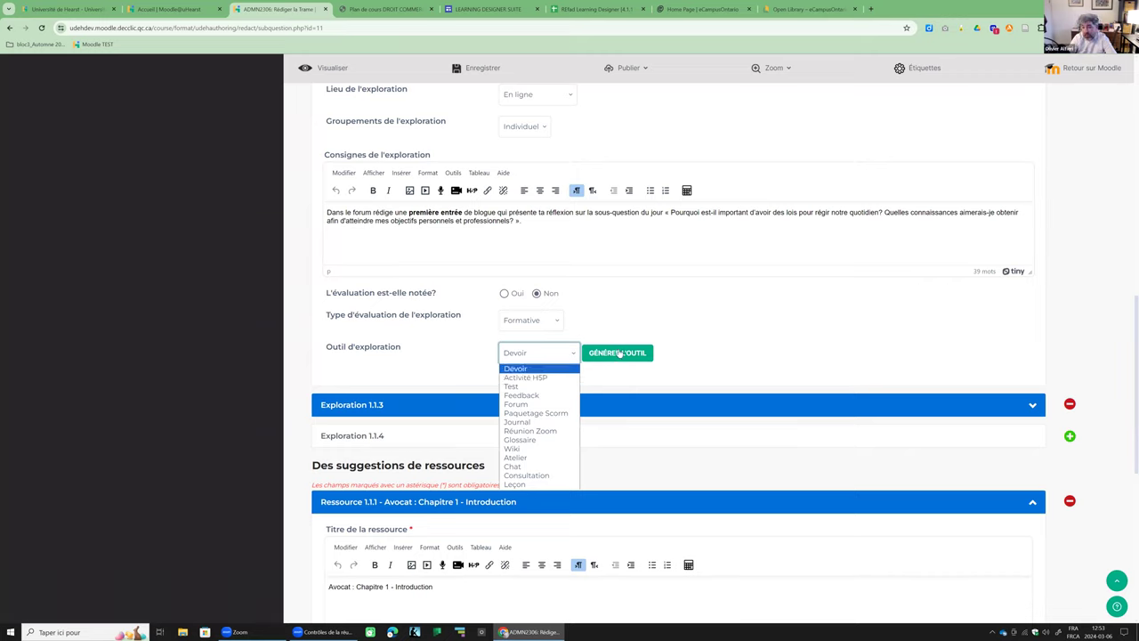
left_click(517, 368)
left_click(622, 354)
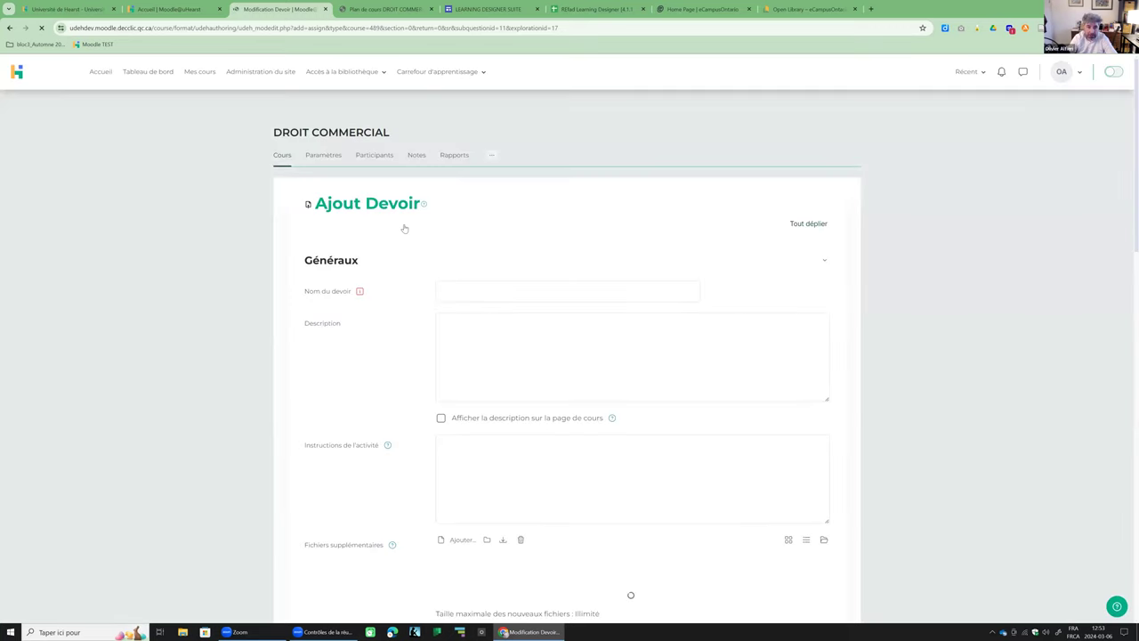
Name the new assignment "hfdskfhsd", with the description "fdsgfsd" and the activity instructions "gfgfdgf".
left_click(518, 295)
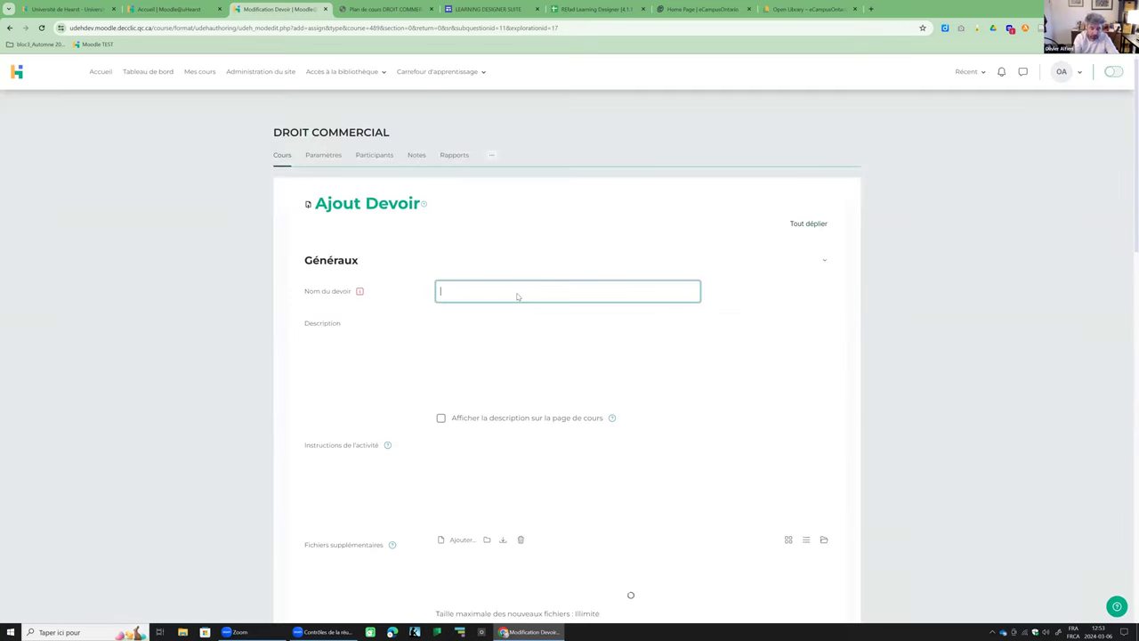
type("cou")
key("BackSpace")
key("BackSpace")
key("BackSpace")
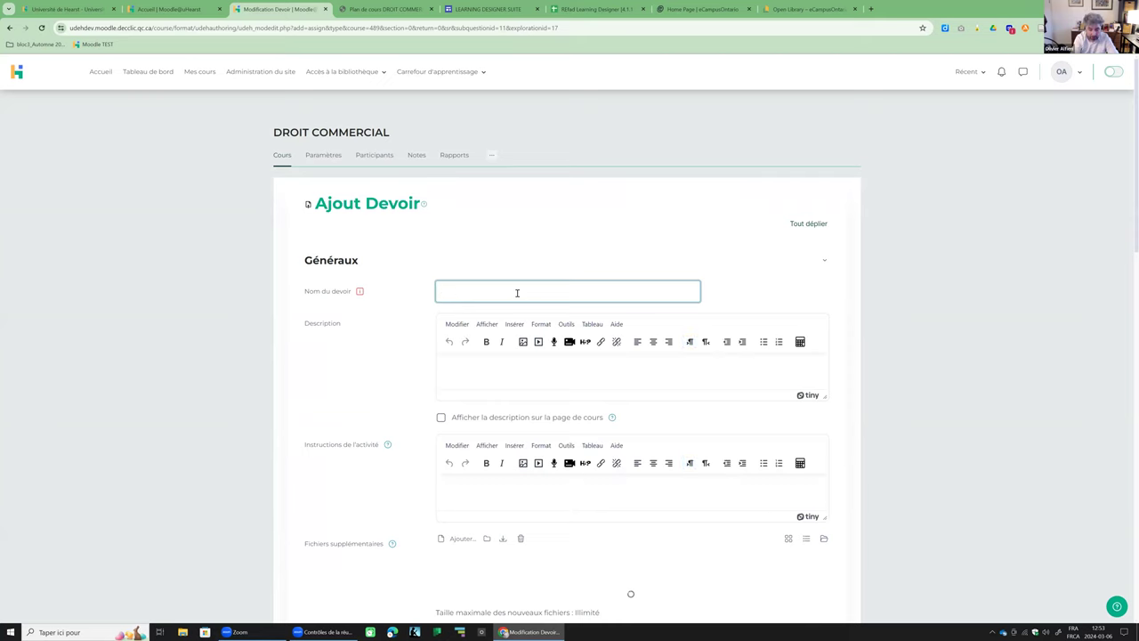
type("hfdskfhsd")
left_click(470, 359)
type("fdsgfsd")
scroll(504, 389, "down", 2)
type("gfgfdgf")
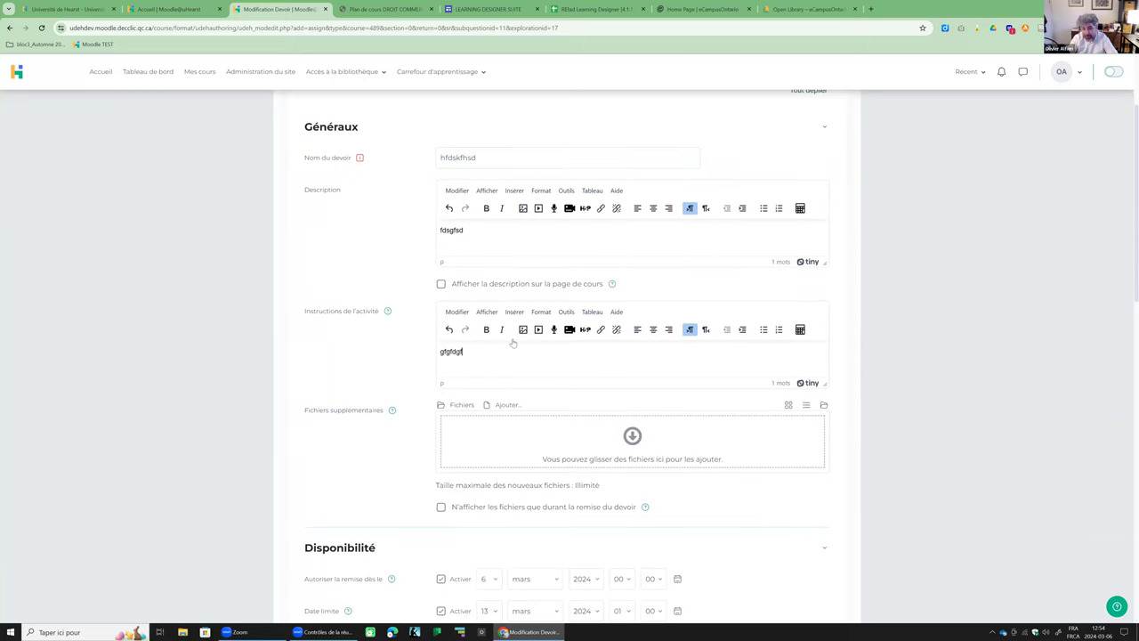
Save the assignment with its default availability and submission settings and return to the trame's authoring page.
scroll(512, 348, "down", 3)
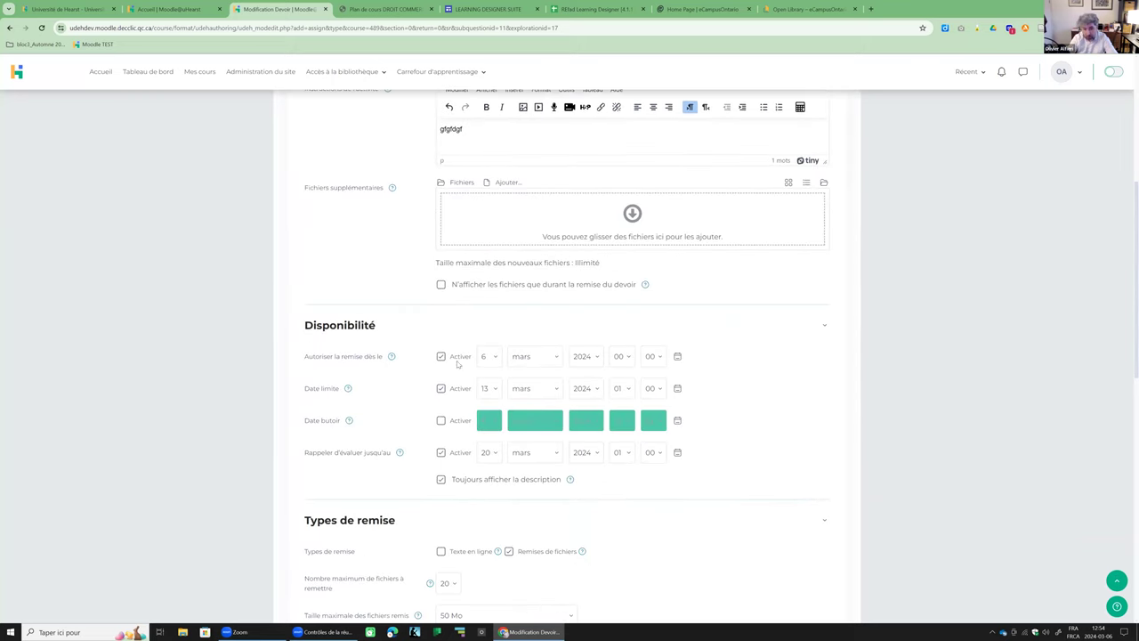
scroll(484, 365, "down", 3)
scroll(484, 365, "down", 5)
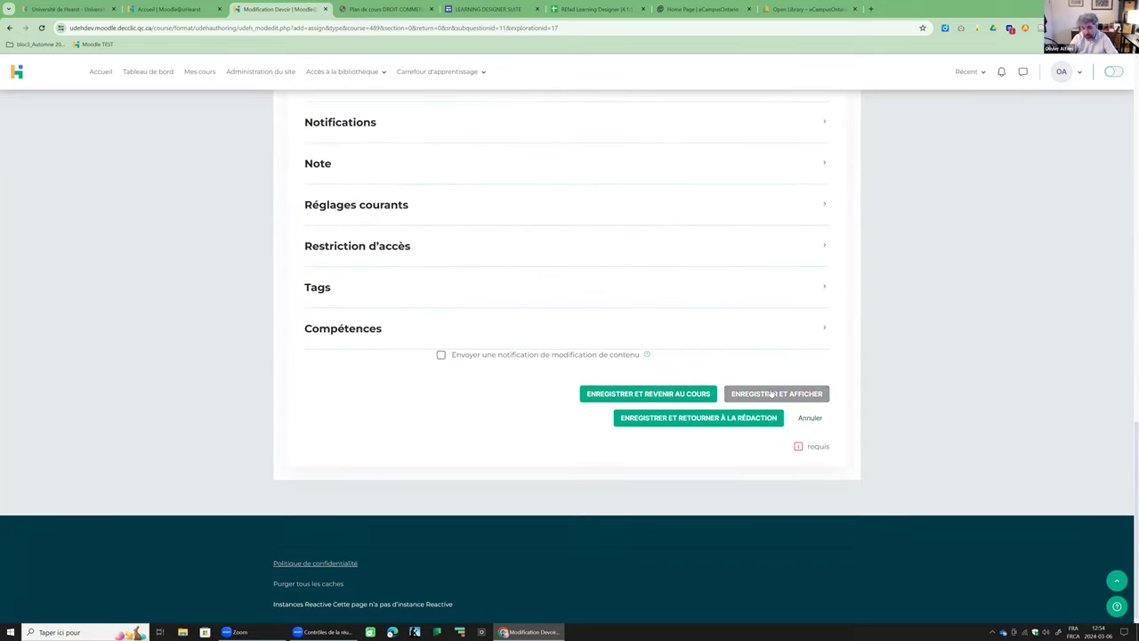
left_click(712, 424)
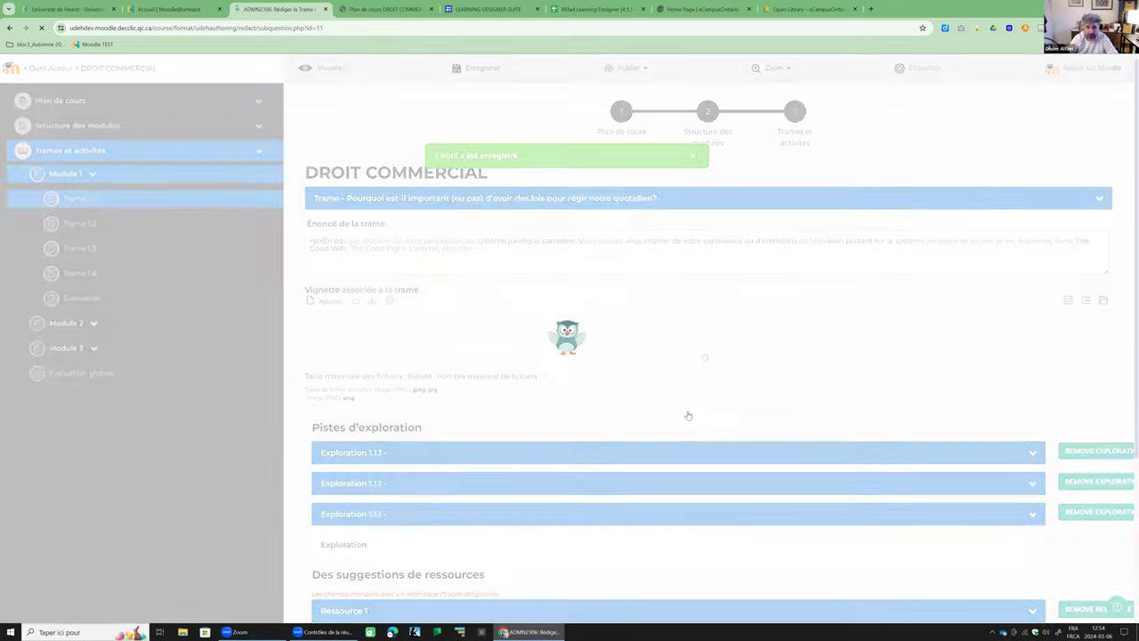
Expand Exploration 1.1.3 and generate a Devoir tool for it.
scroll(641, 400, "down", 3)
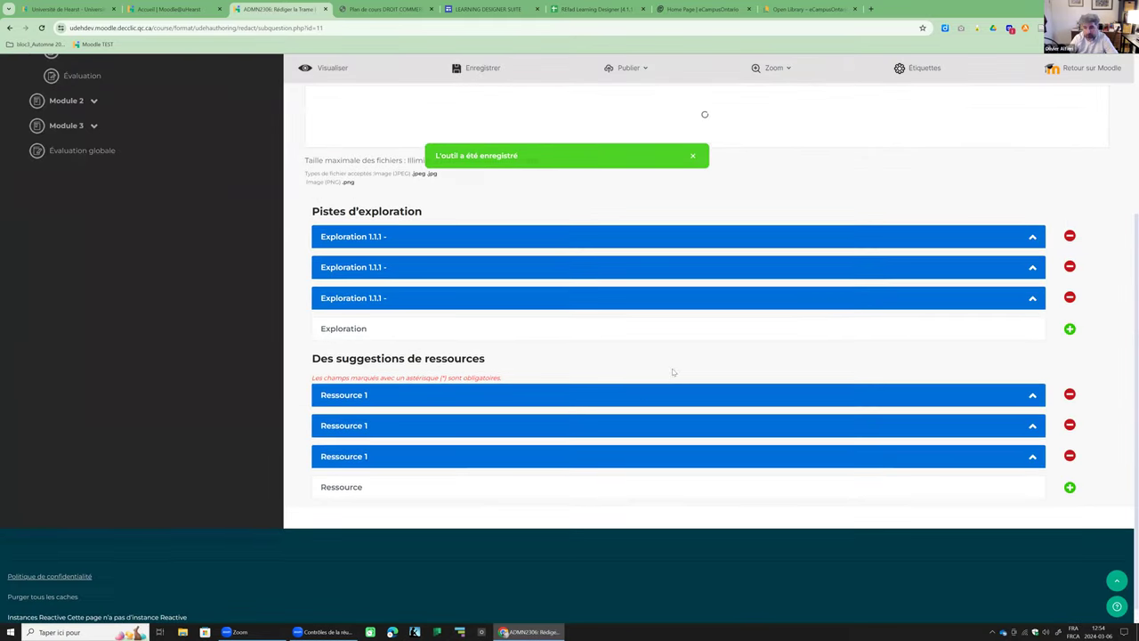
scroll(605, 374, "down", 2)
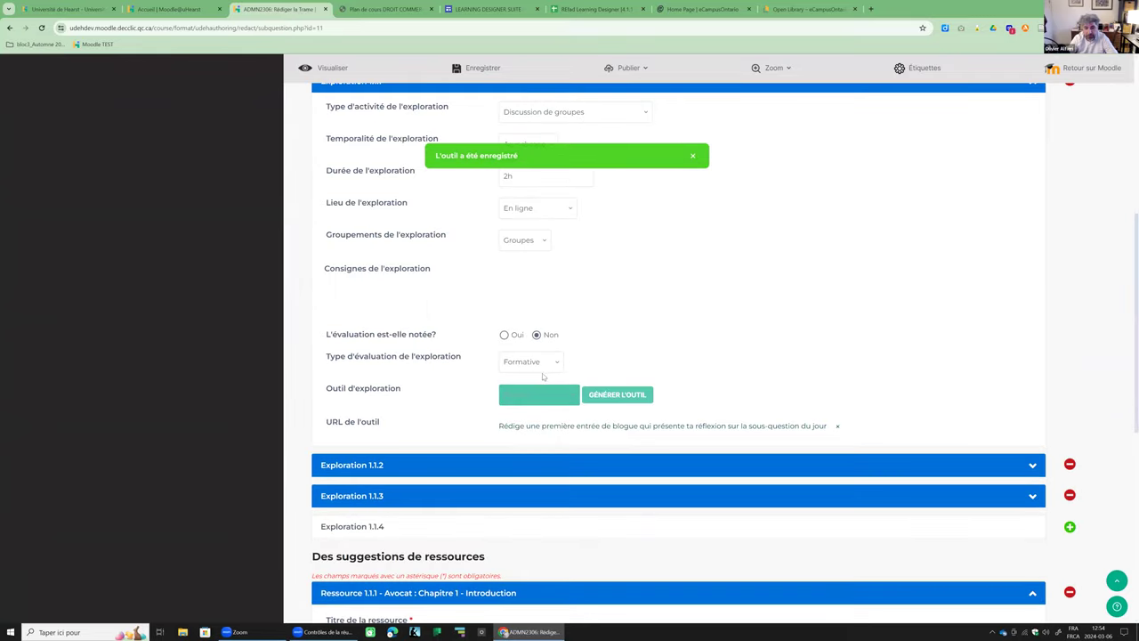
scroll(542, 373, "up", 1)
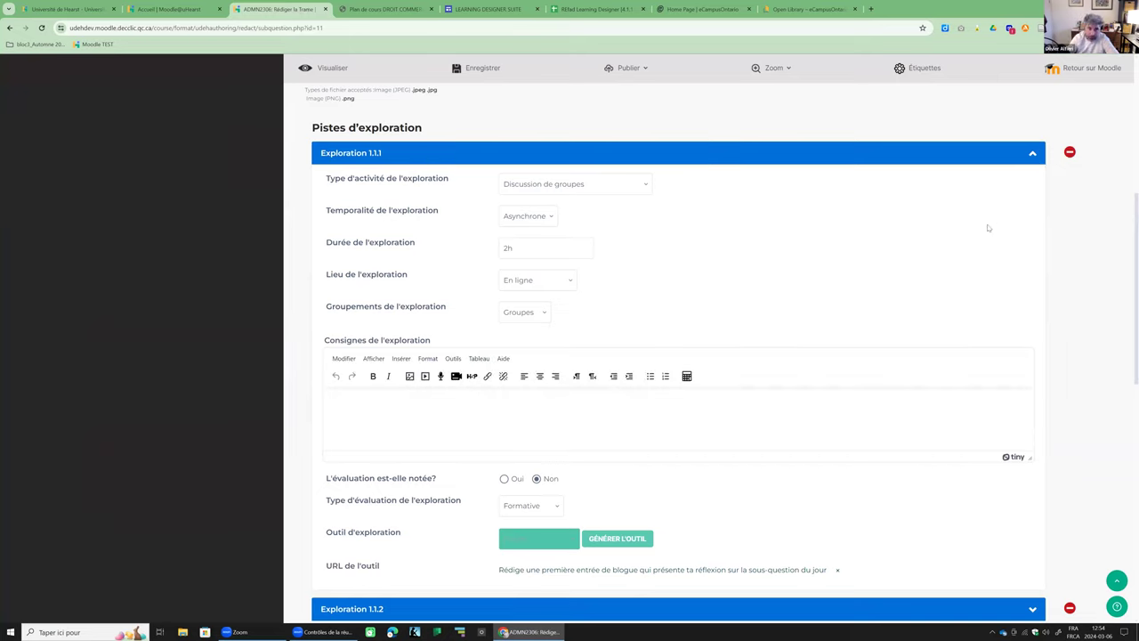
scroll(908, 289, "down", 2)
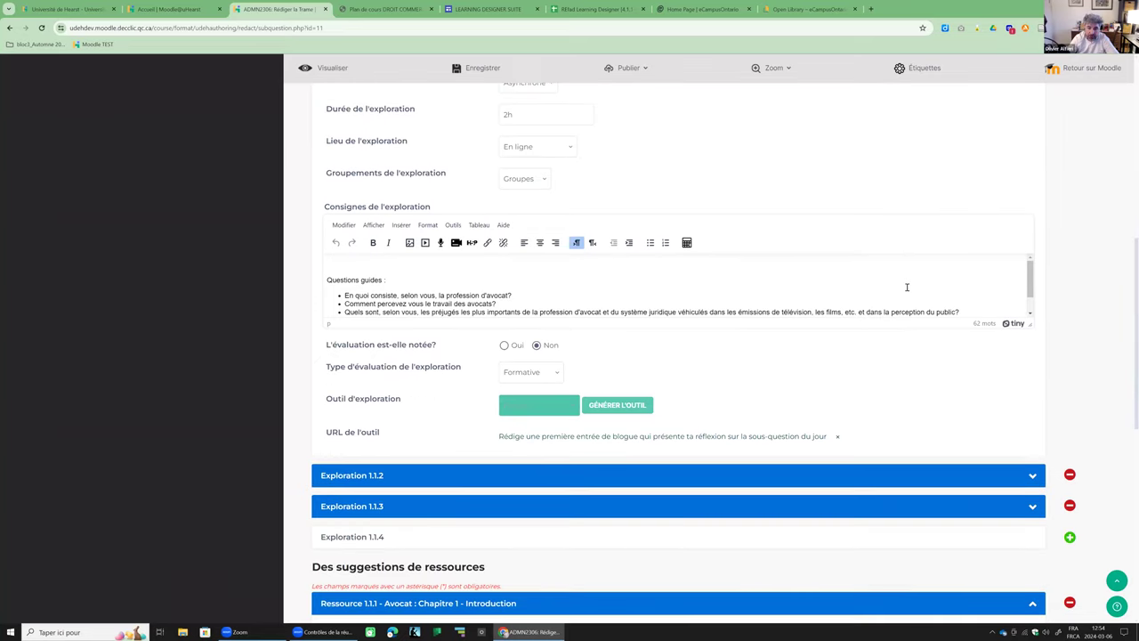
left_click(1030, 508)
scroll(811, 401, "down", 3)
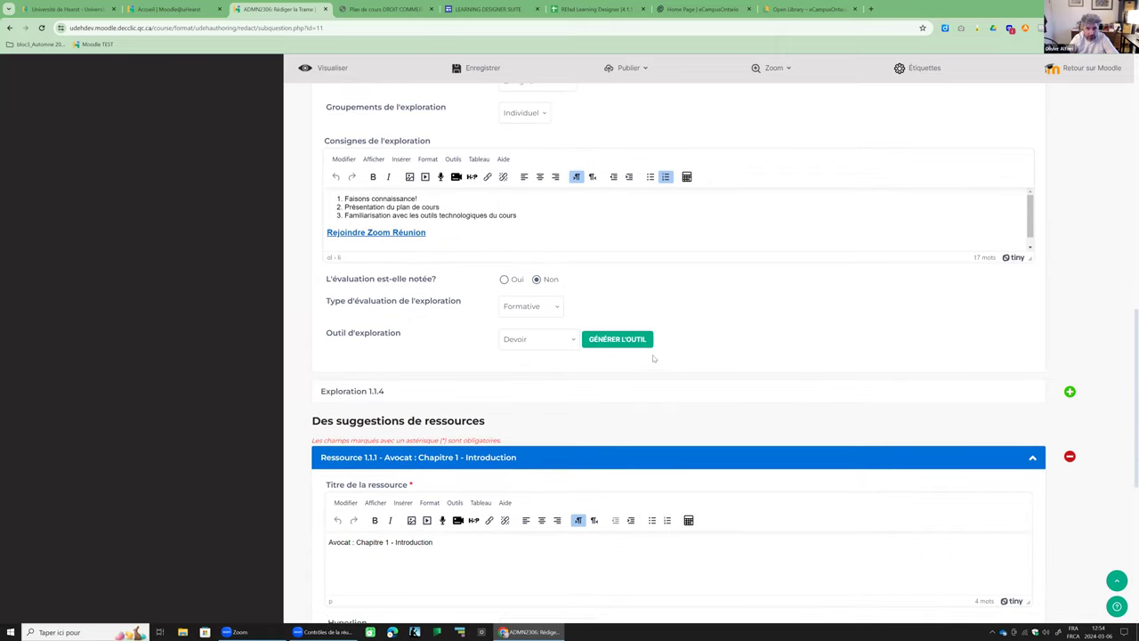
left_click(602, 342)
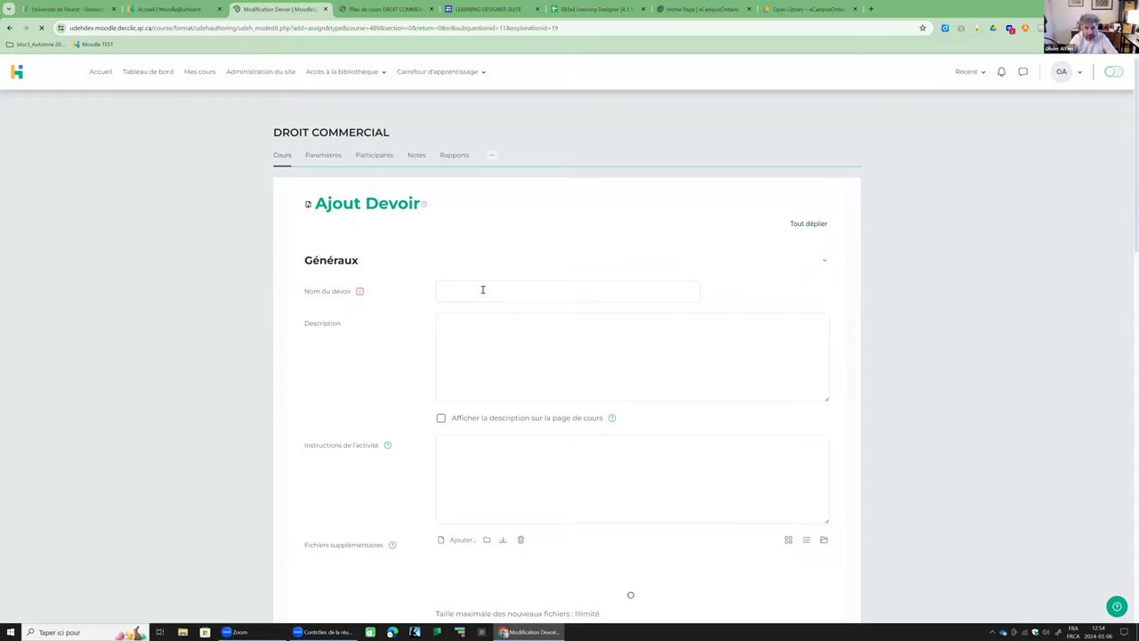
Name the new assignment "erwrew", describe it as "rewrwer", and save it, returning to the course.
left_click(482, 290)
type("erwrew")
left_click(496, 349)
scroll(489, 350, "down", 1)
type("rewrwer")
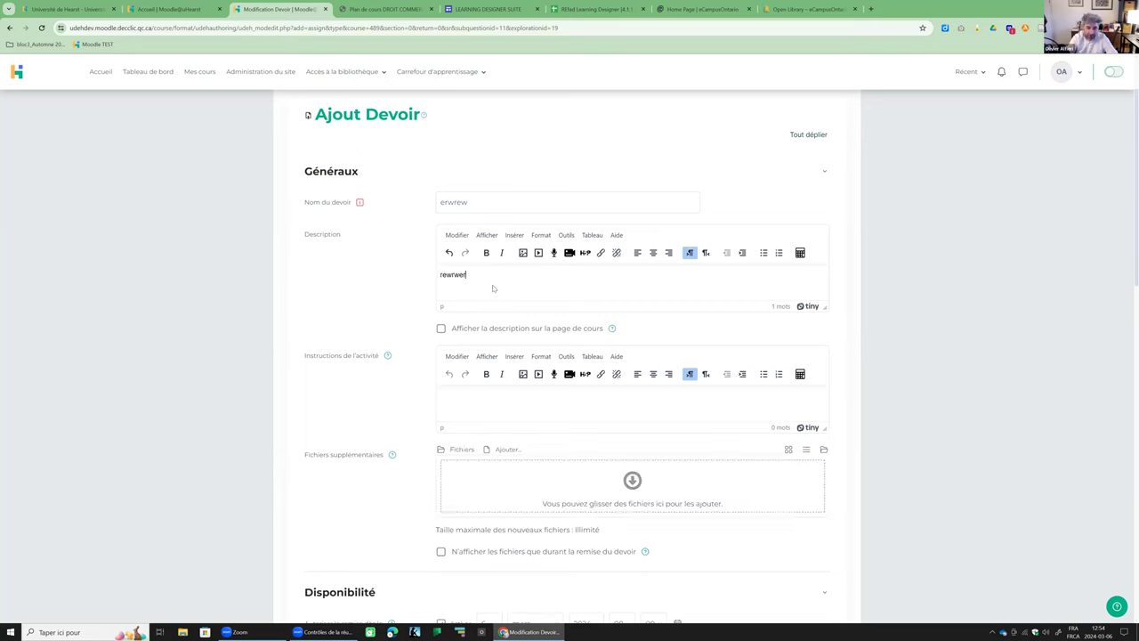
scroll(493, 287, "down", 5)
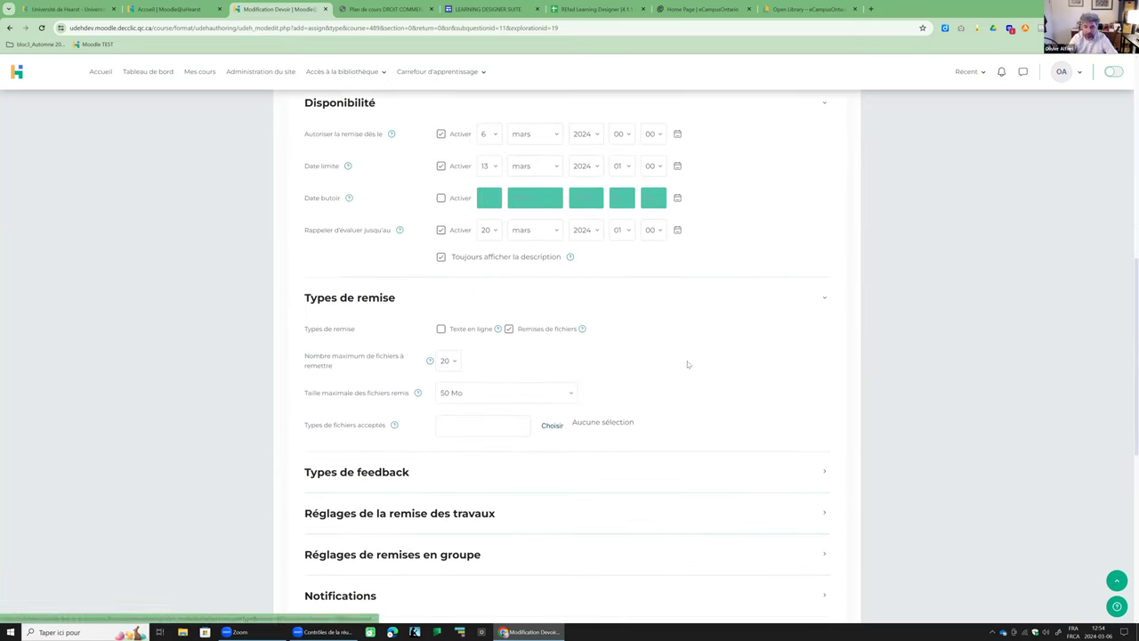
scroll(687, 364, "down", 5)
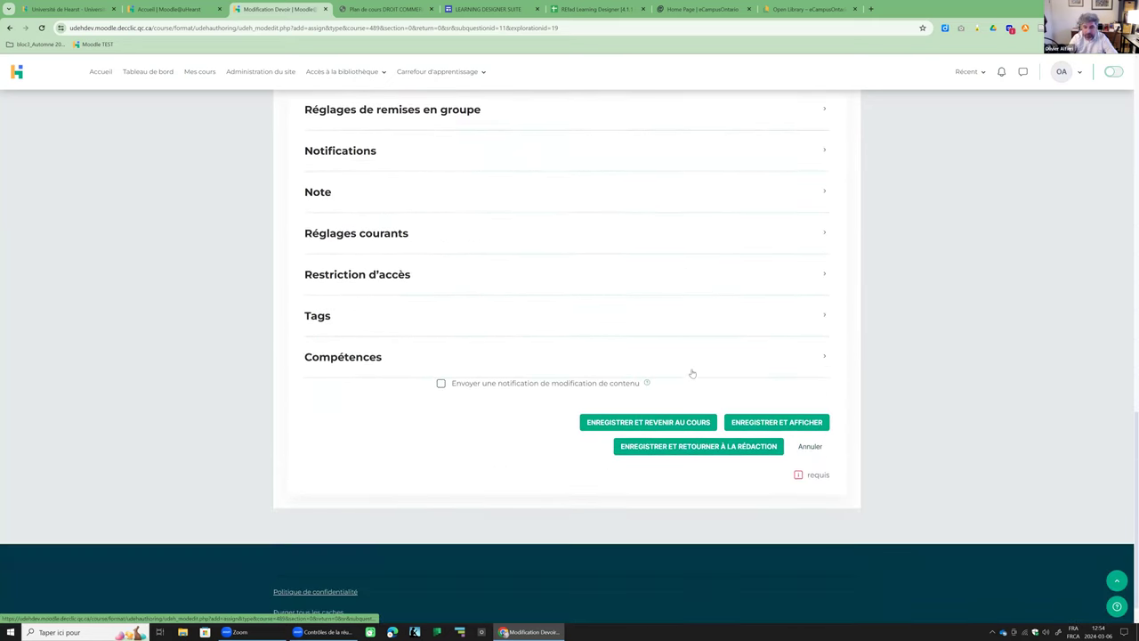
left_click(688, 425)
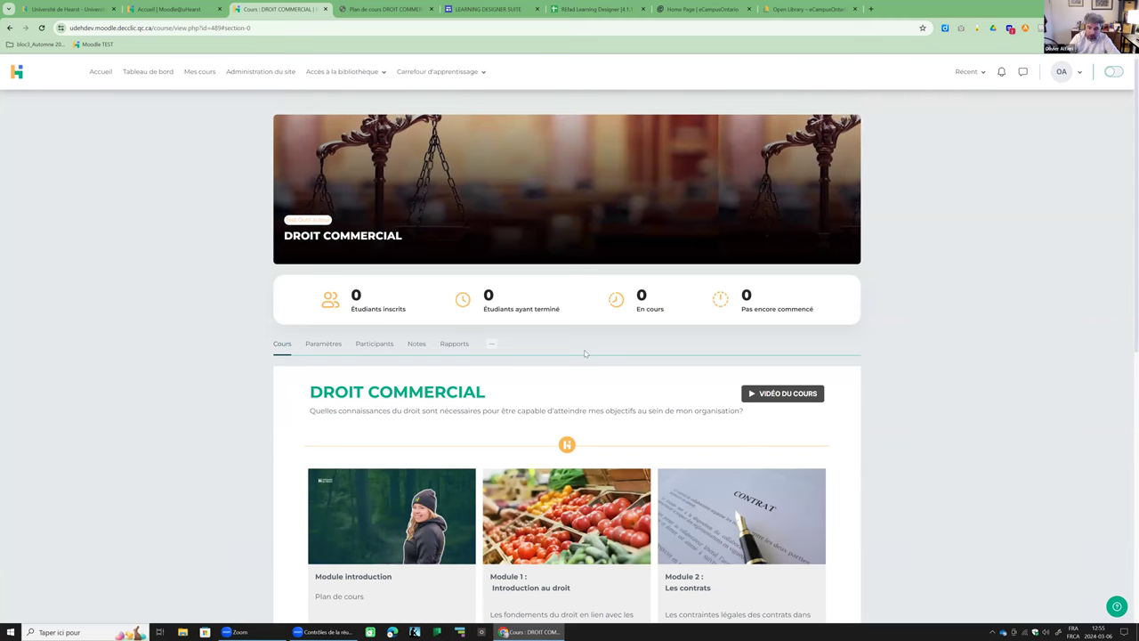
Open Module 1, "Introduction au droit", from the published DROIT COMMERCIAL course page.
scroll(583, 347, "down", 2)
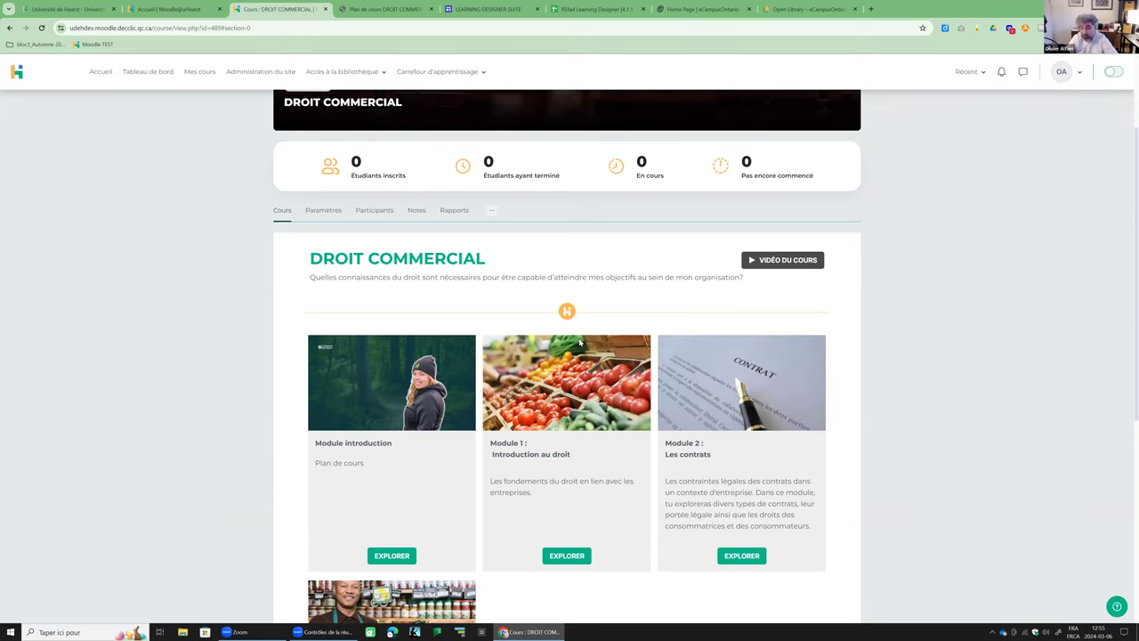
scroll(564, 376, "down", 2)
left_click(567, 378)
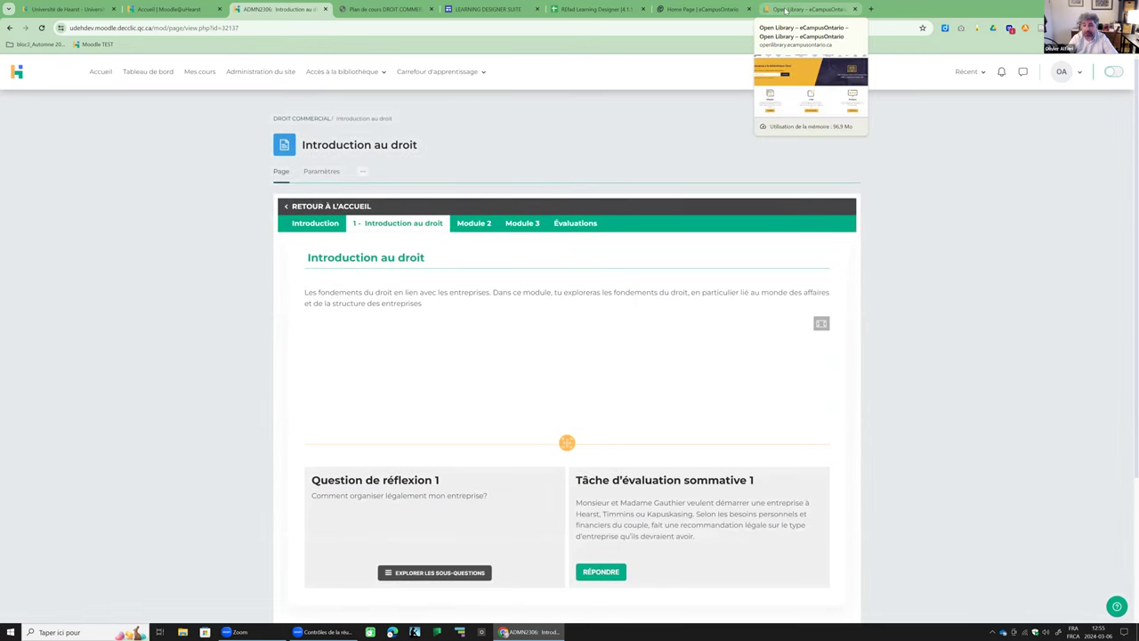
Show the Open Library site, switch to the eCampusOntario home page and follow its "Bibliothèque libre" link.
left_click(786, 10)
scroll(721, 344, "down", 1)
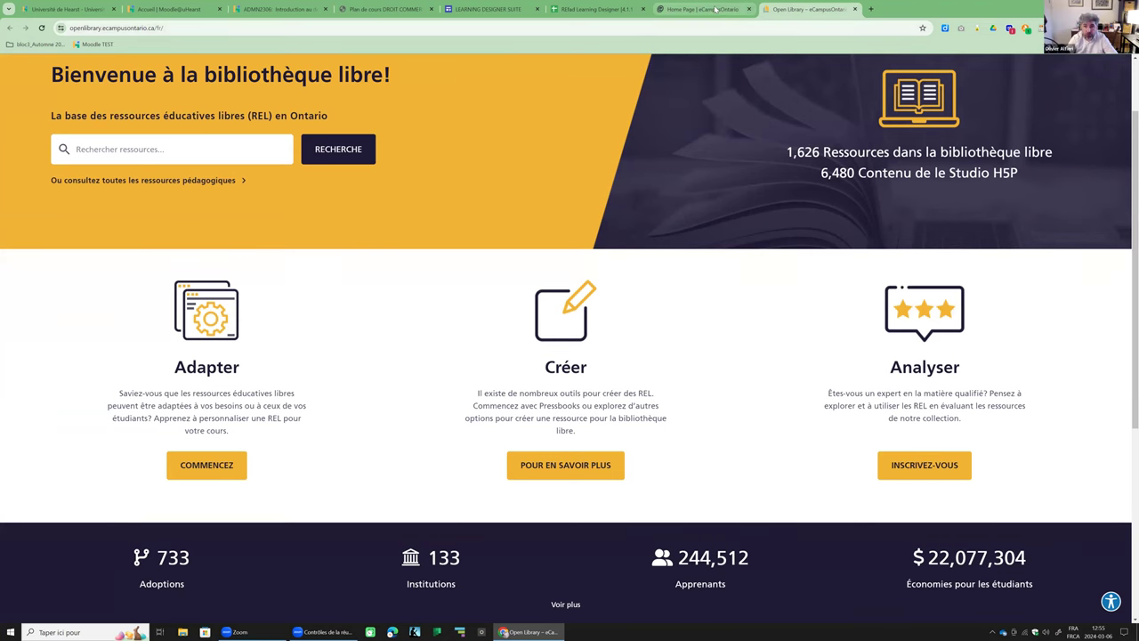
left_click(758, 11)
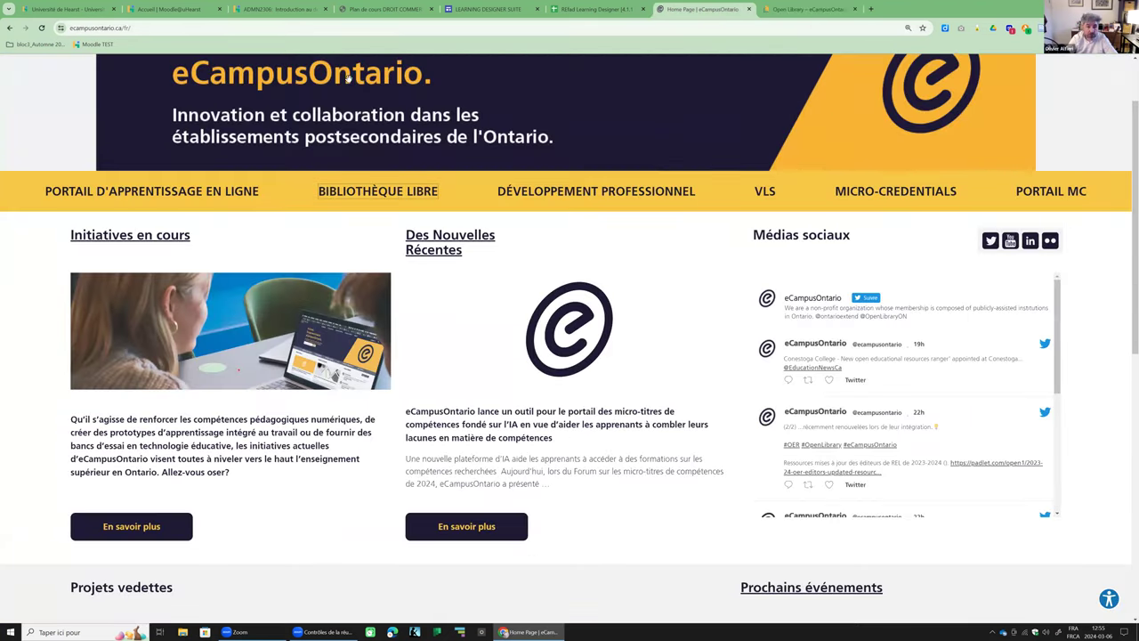
left_click(392, 195)
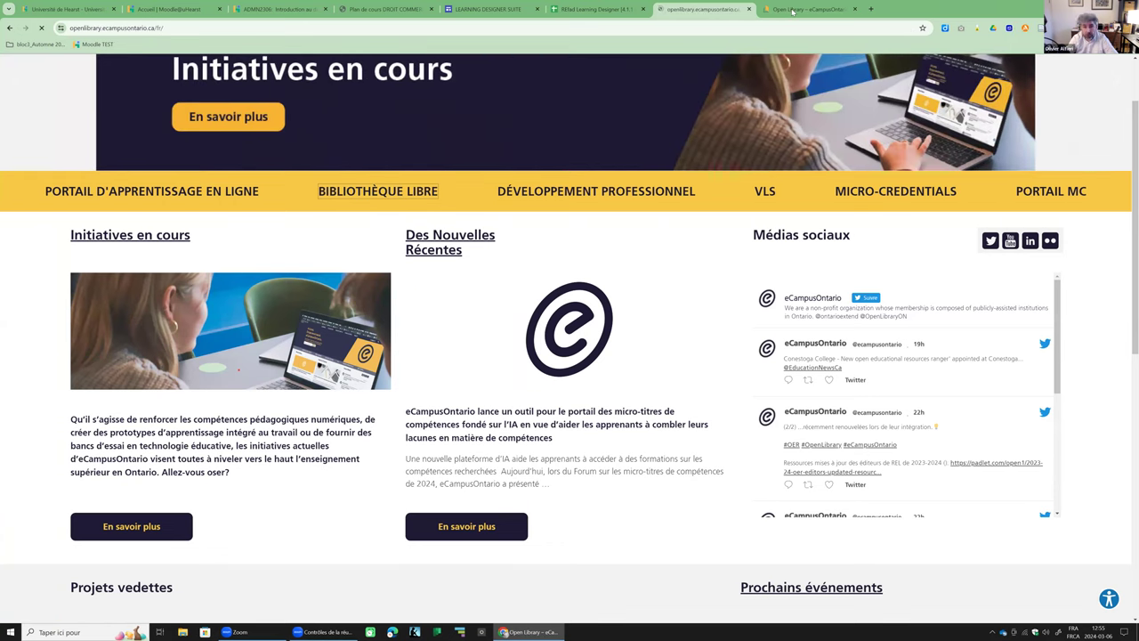
Switch to the already open Open Library page and search its resources for "UdeH".
left_click(779, 9)
left_click(142, 152)
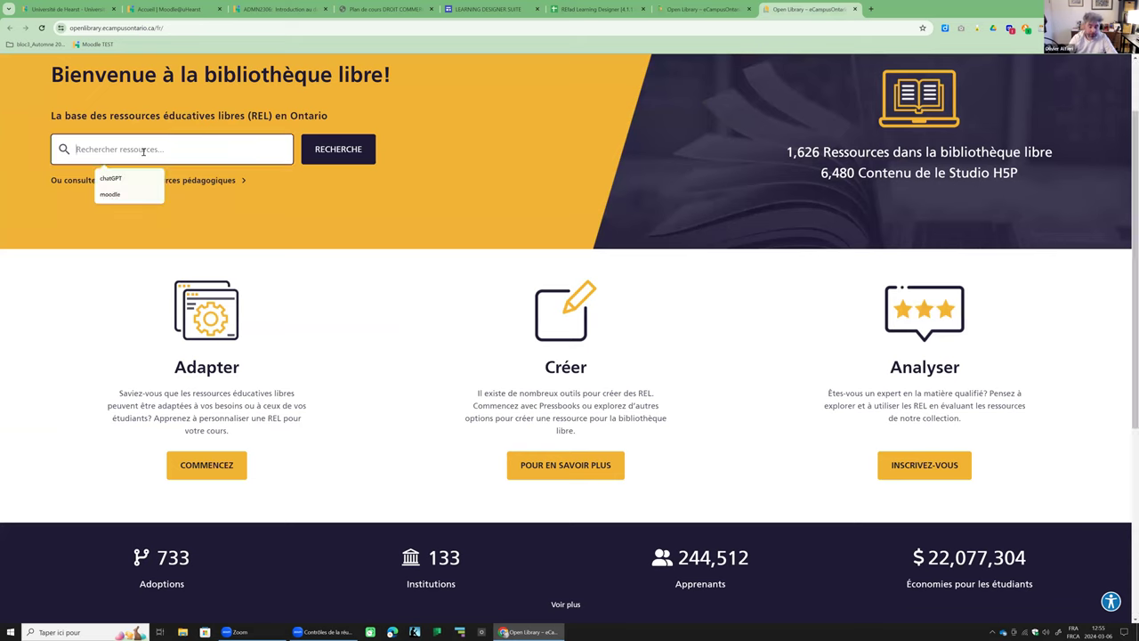
type("e")
key("BackSpace")
type("Ude")
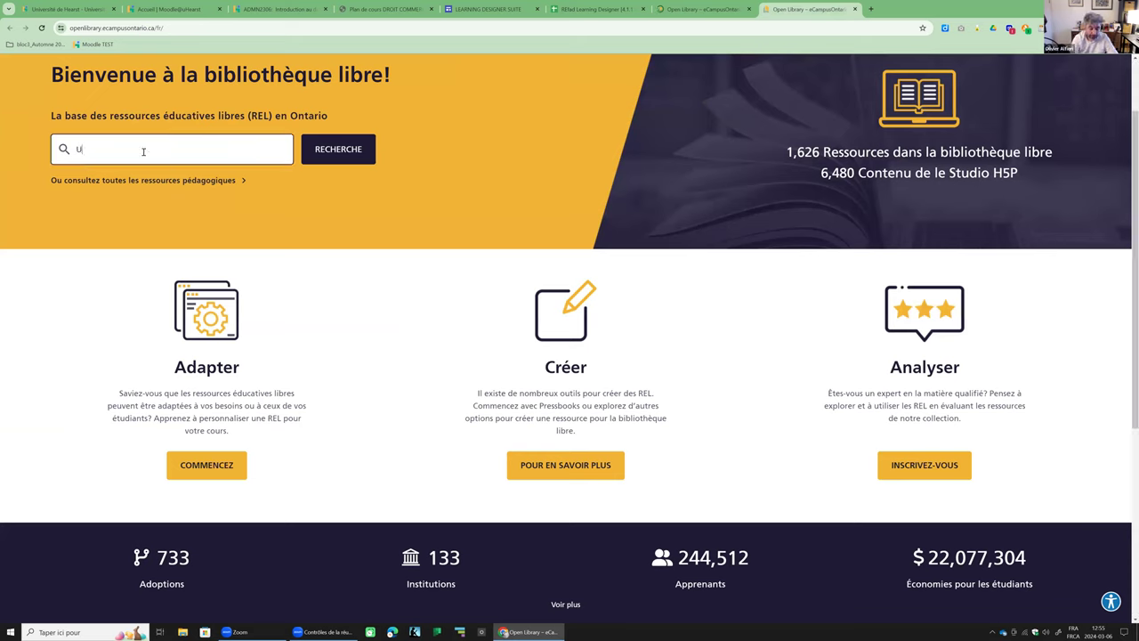
type("H")
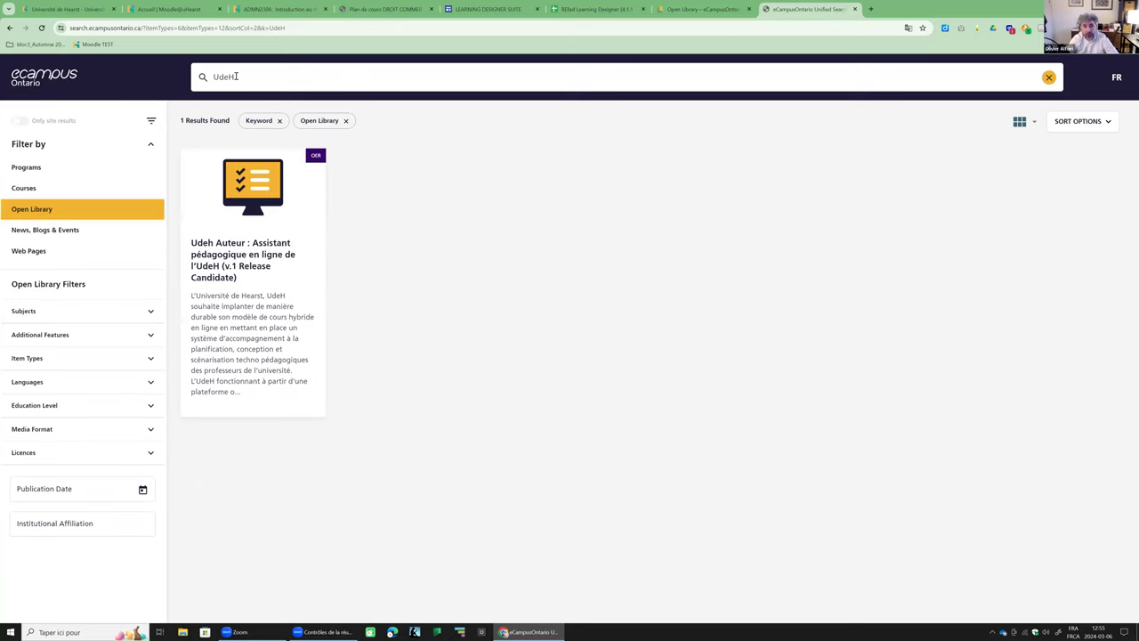
Open the "Udeh Auteur : Assistant pédagogique en ligne de l'UdeH" resource and highlight "(v.1 Release Candidate)" in its title.
left_click(228, 265)
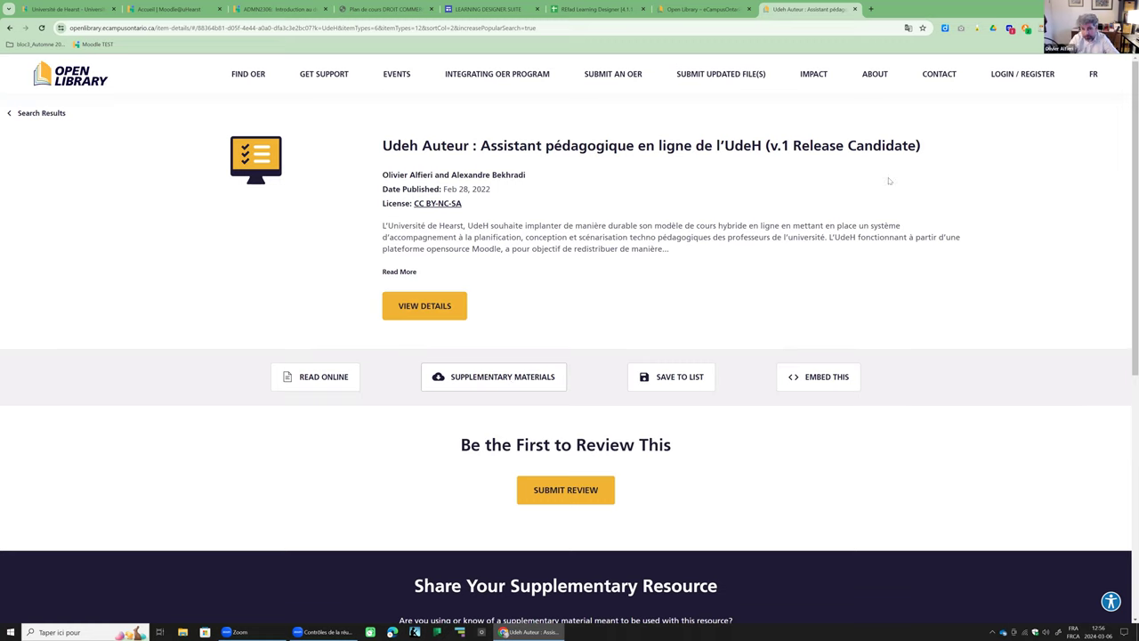
left_click_drag(925, 148, 767, 152)
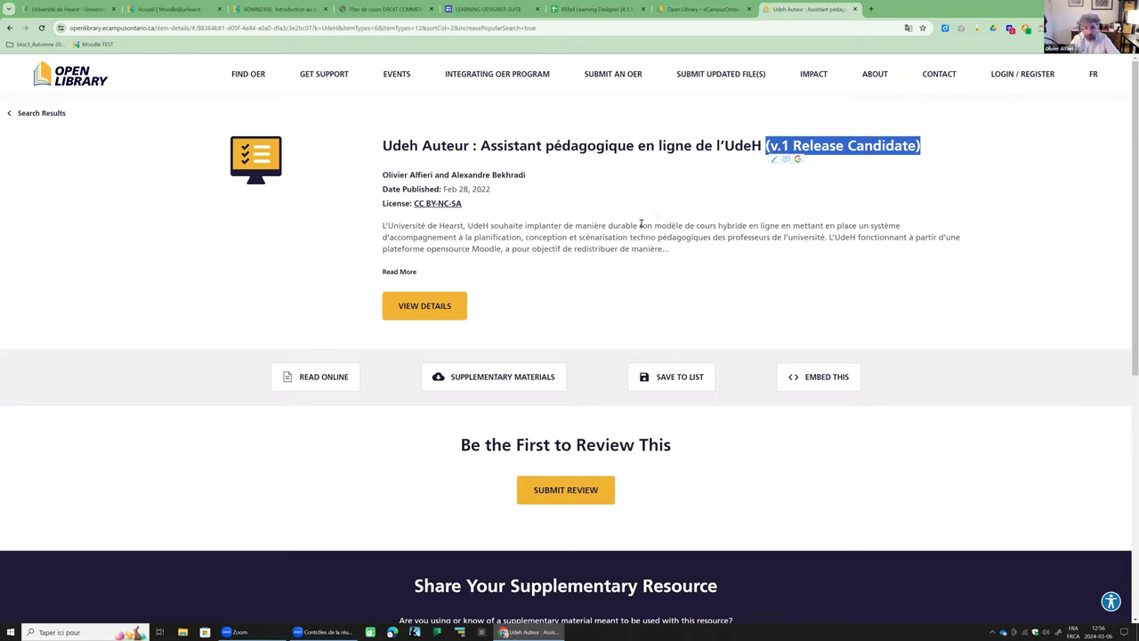